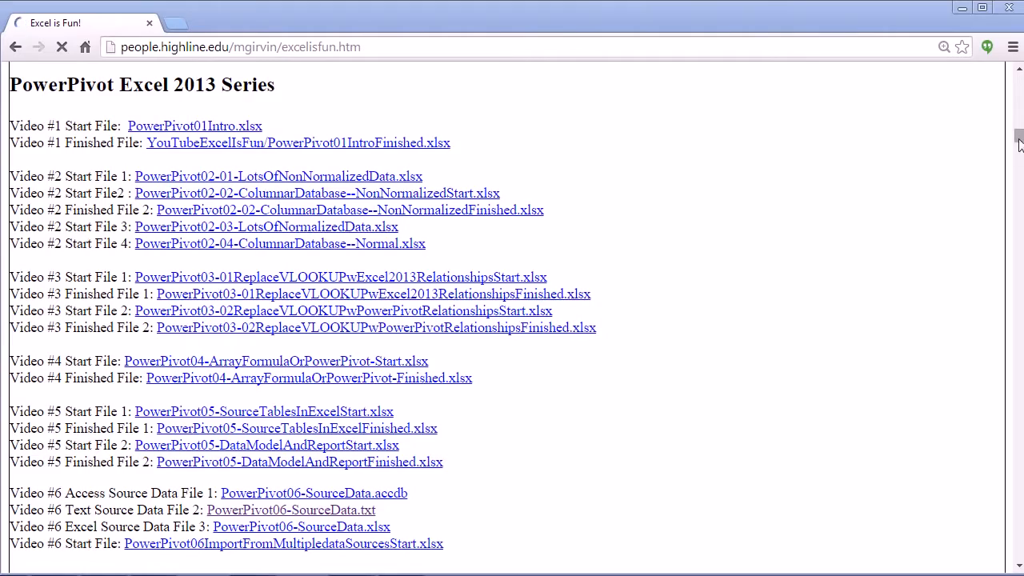
Open PowerPivot06-SourceData.accdb in Access, examine the fSales, dProducts and dCategory tables, and close them
scroll(1017, 142, "down", 5)
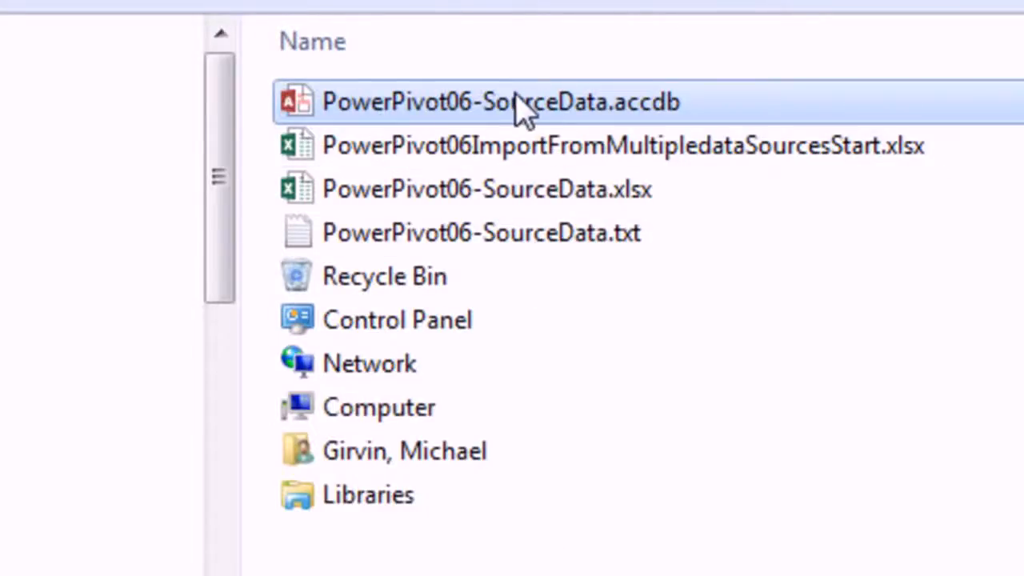
double_click(521, 108)
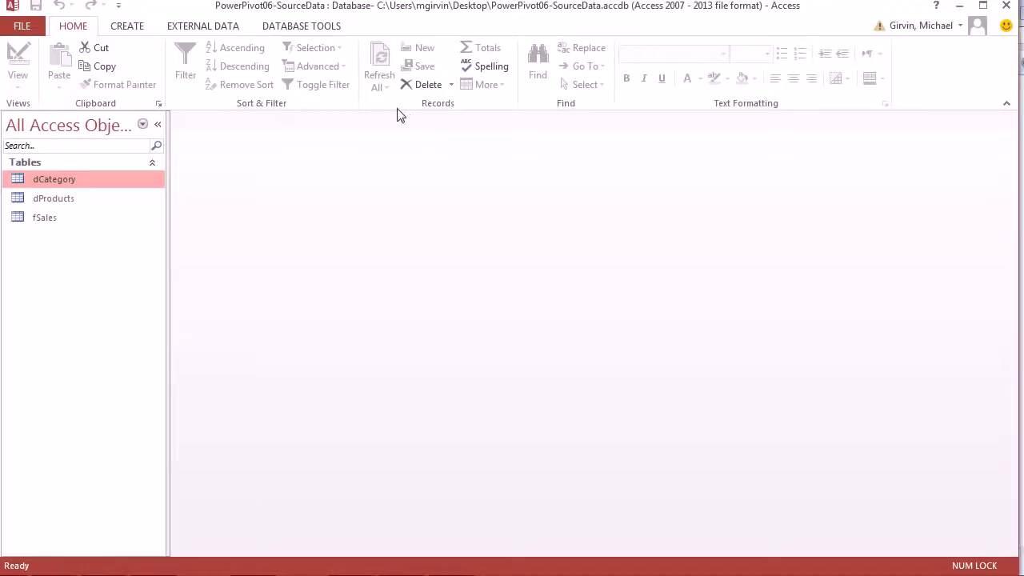
left_click(56, 217)
double_click(55, 217)
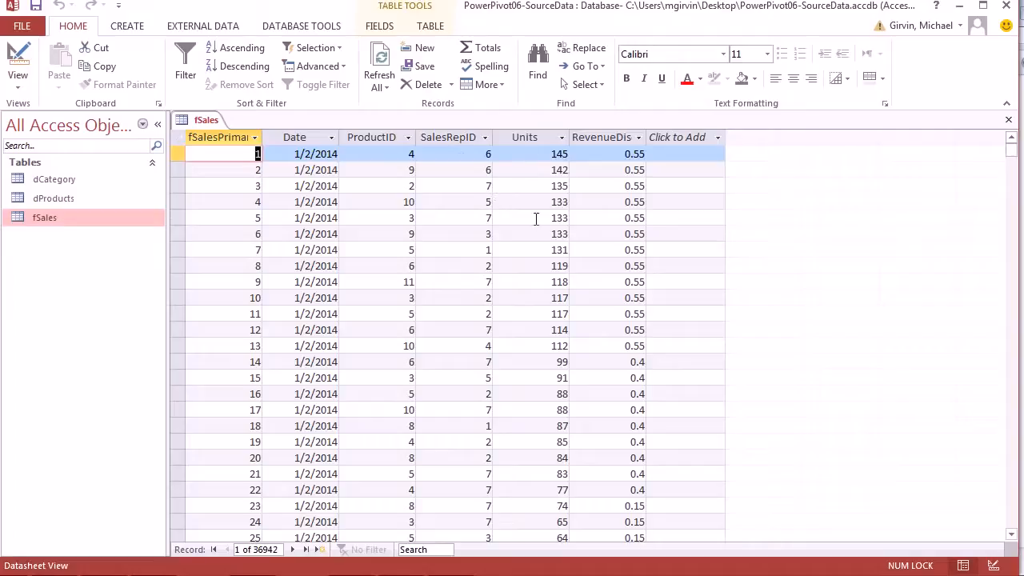
double_click(64, 199)
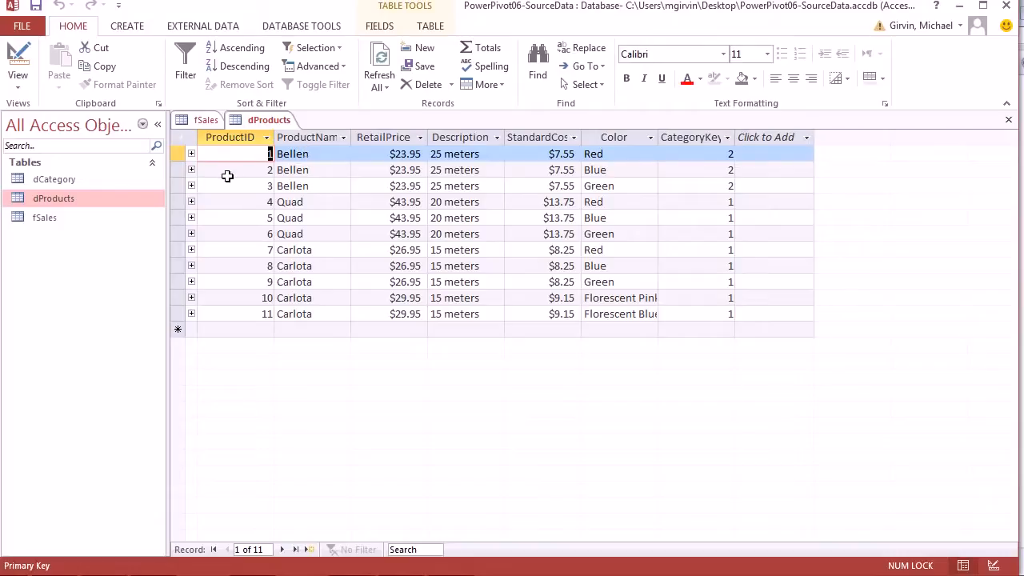
double_click(87, 179)
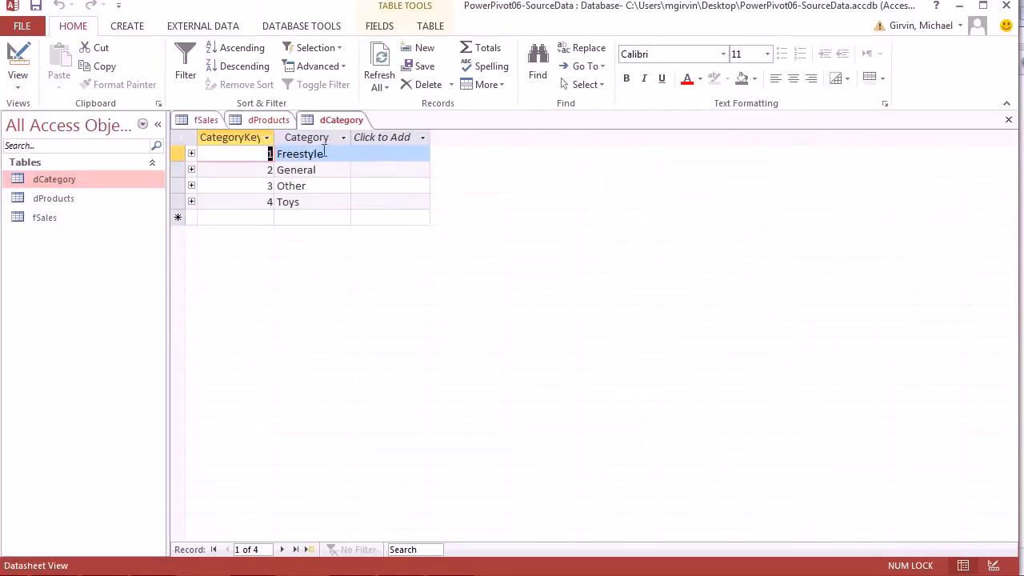
left_click(1010, 120)
left_click(1010, 120)
left_click(1011, 120)
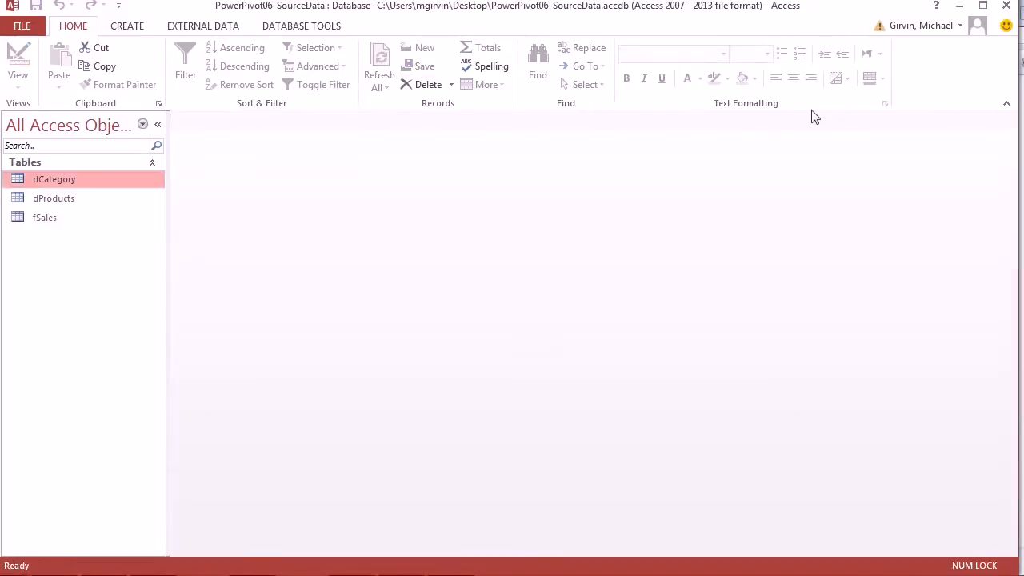
Review the relationships between the fSales, dProducts and dCategory tables and close the database
left_click(292, 27)
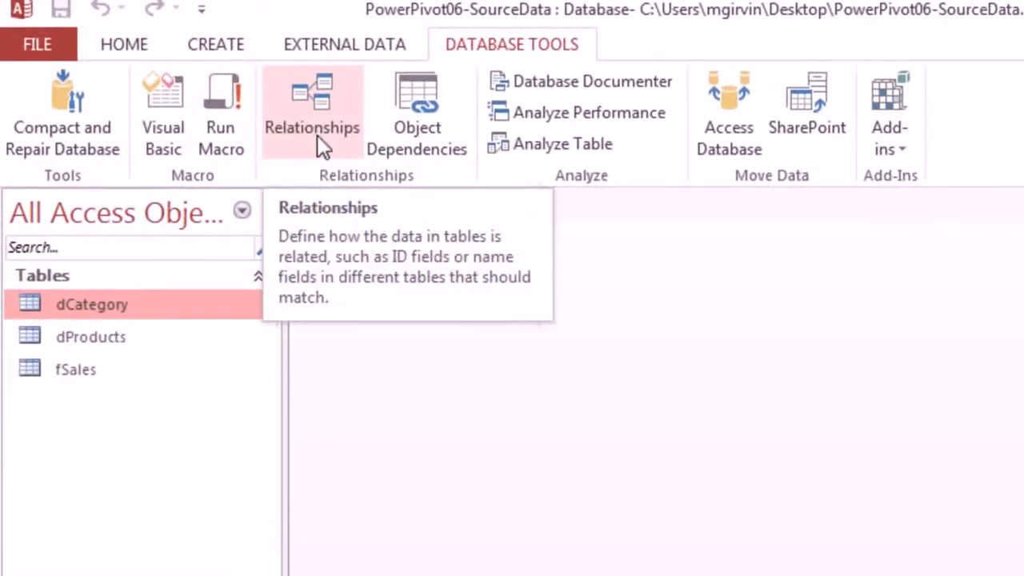
left_click(316, 133)
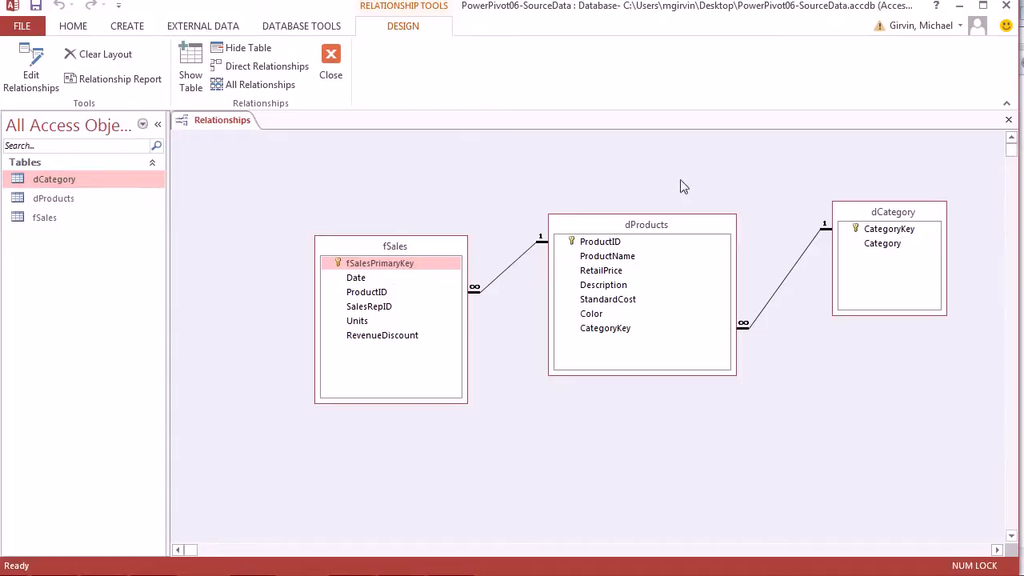
left_click(1006, 8)
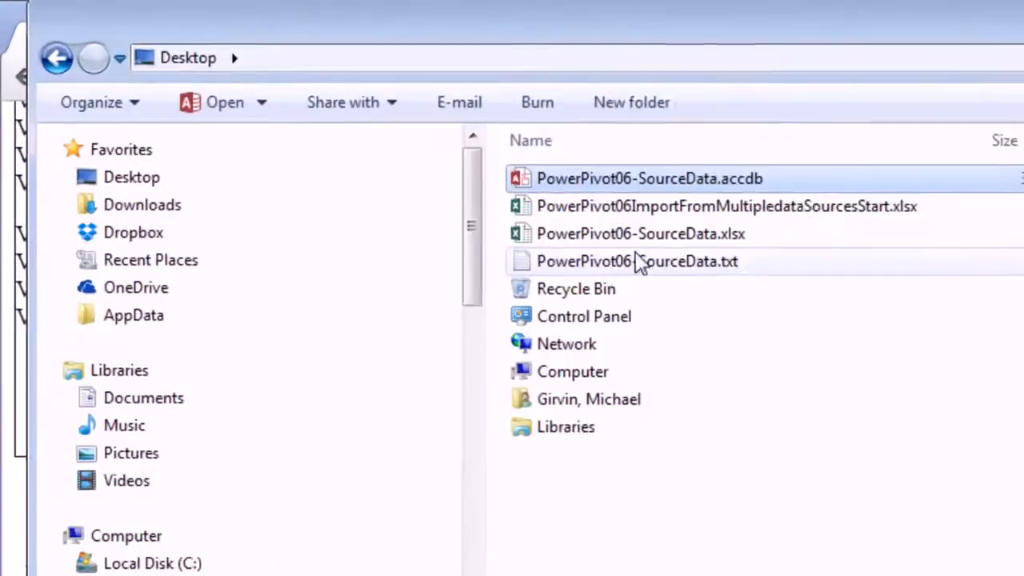
Inspect the source files PowerPivot06-SourceData.txt and PowerPivot06-SourceData.xlsx from the Desktop, closing each one
double_click(630, 276)
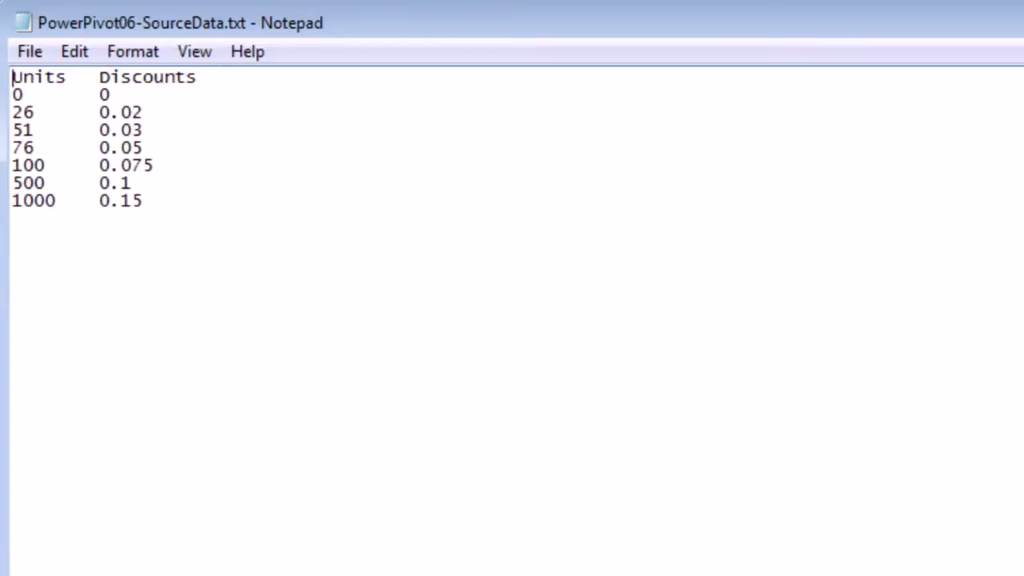
key("alt+F4")
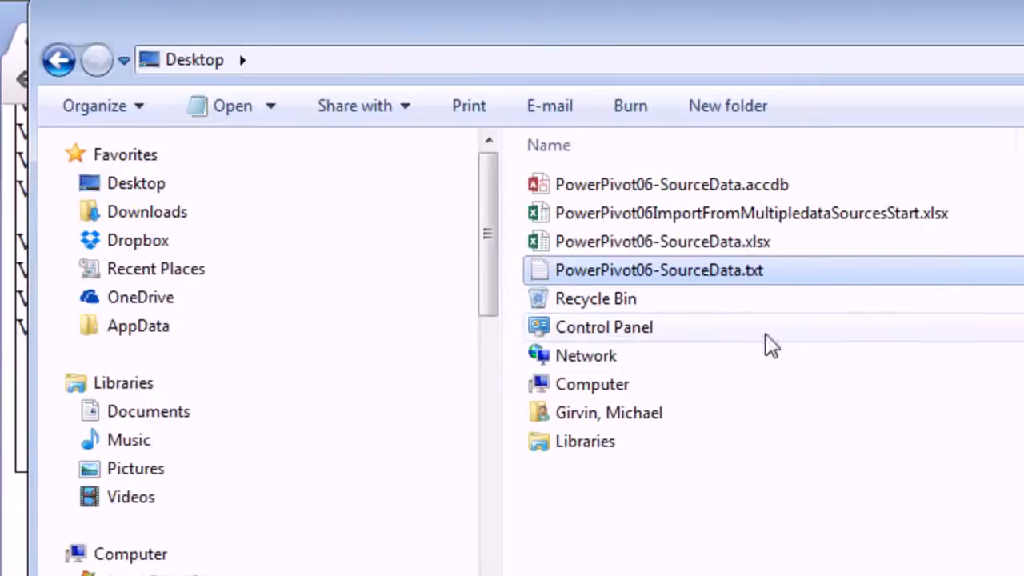
double_click(653, 245)
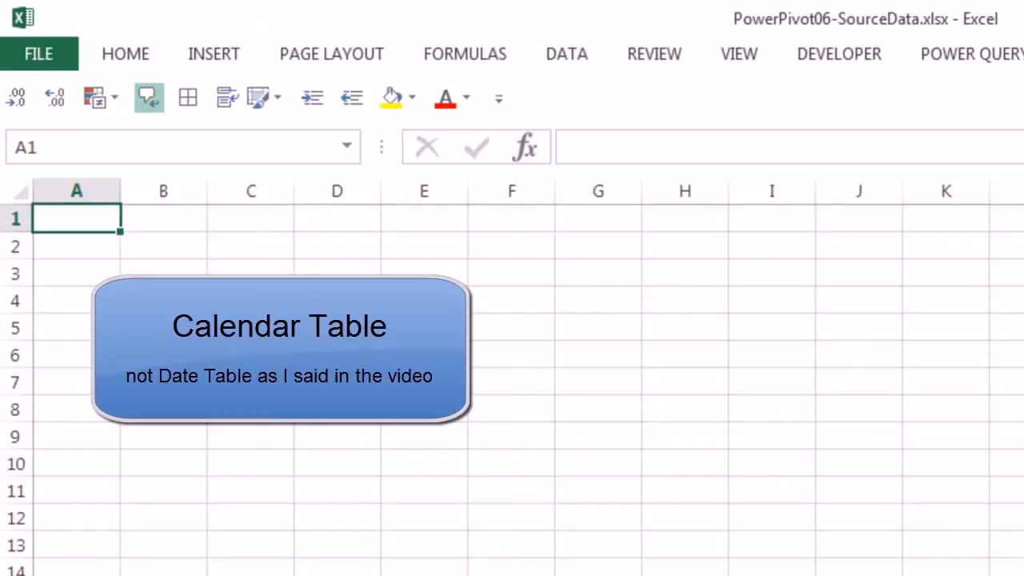
key("alt+F4")
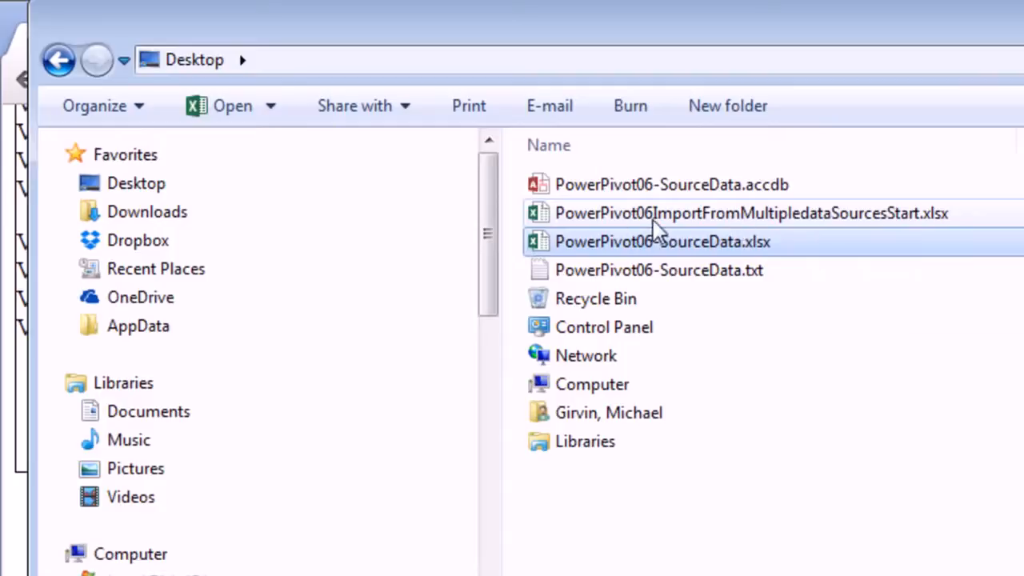
Open PowerPivot06ImportFromMultipledataSourcesStart.xlsx in Excel and bring up its PowerPivot data model window
double_click(760, 214)
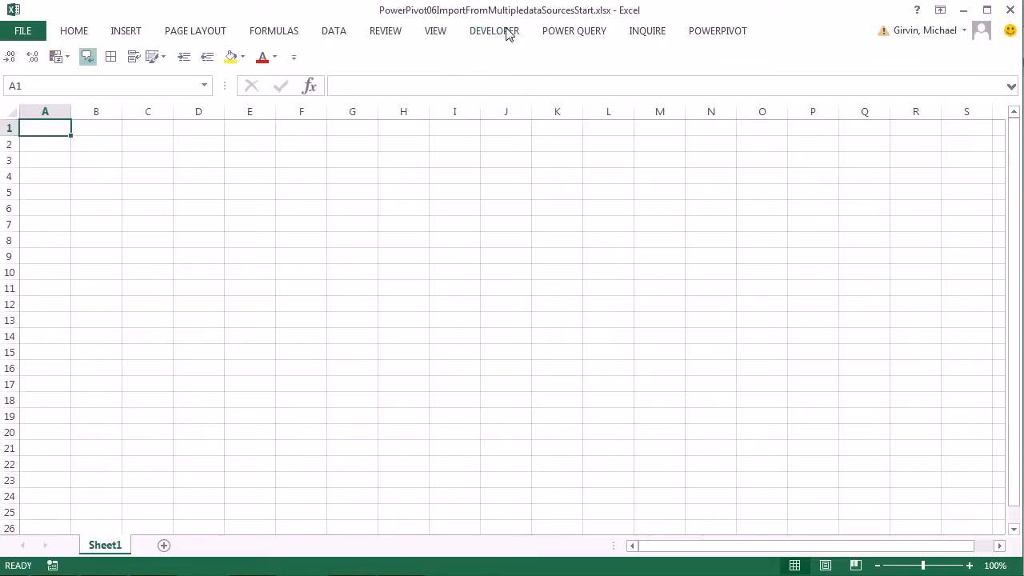
left_click(733, 36)
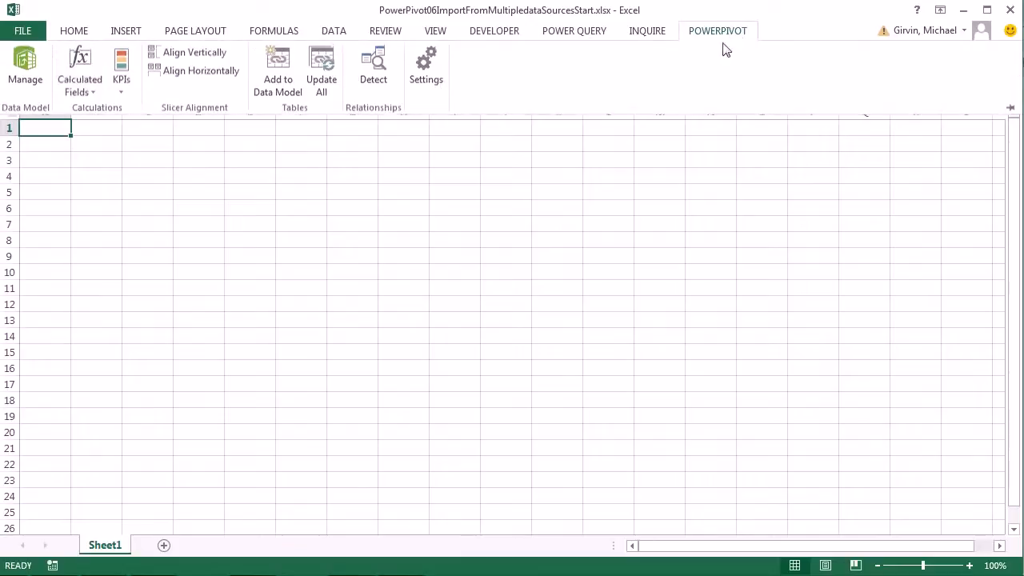
left_click(35, 72)
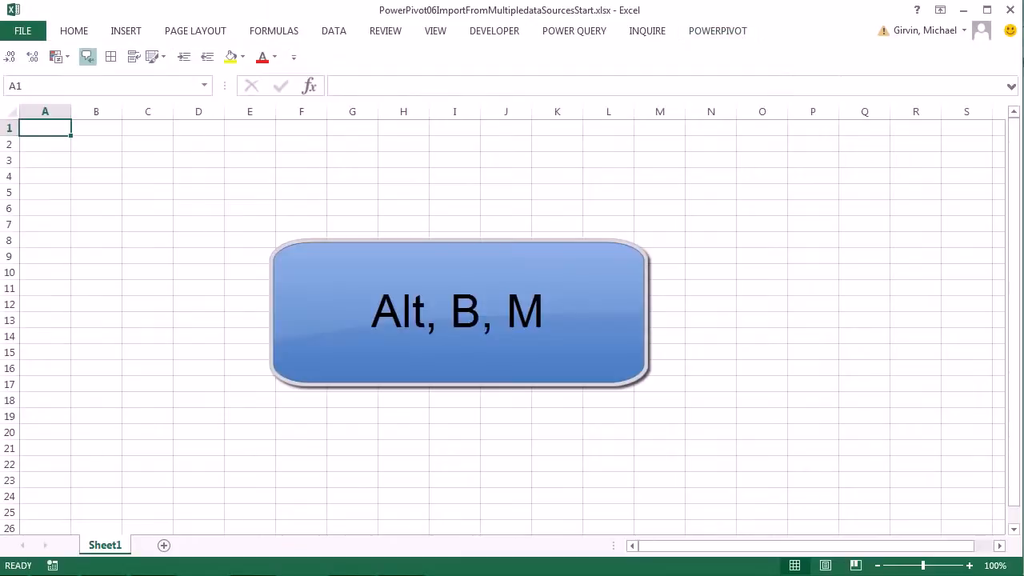
key("alt")
key("b")
key("m")
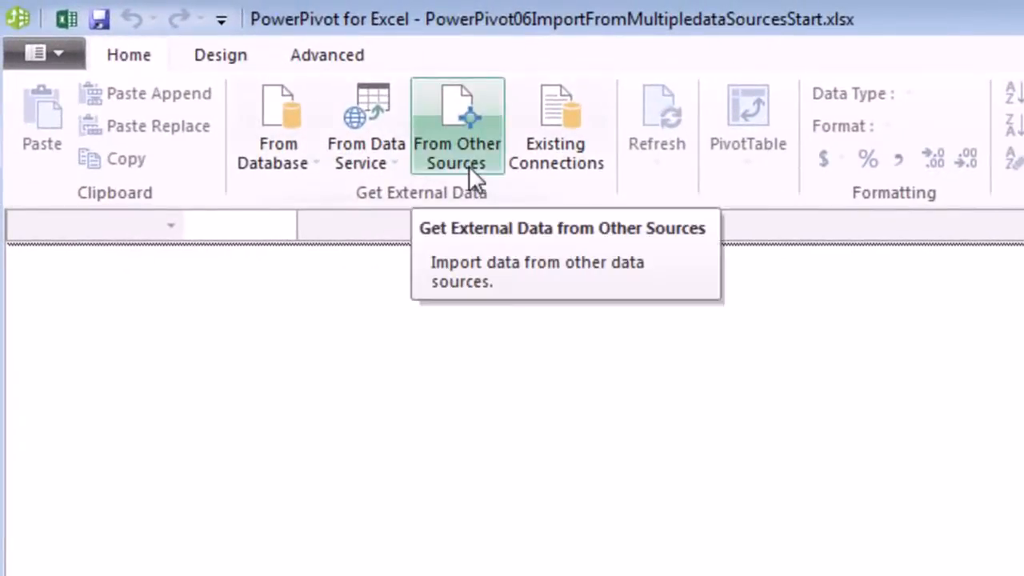
left_click(281, 156)
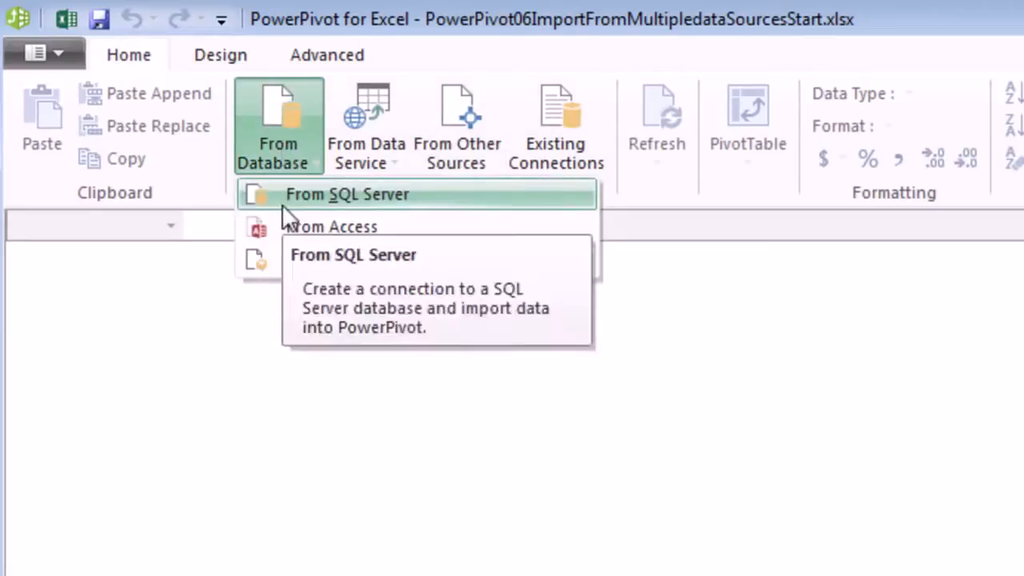
left_click(365, 229)
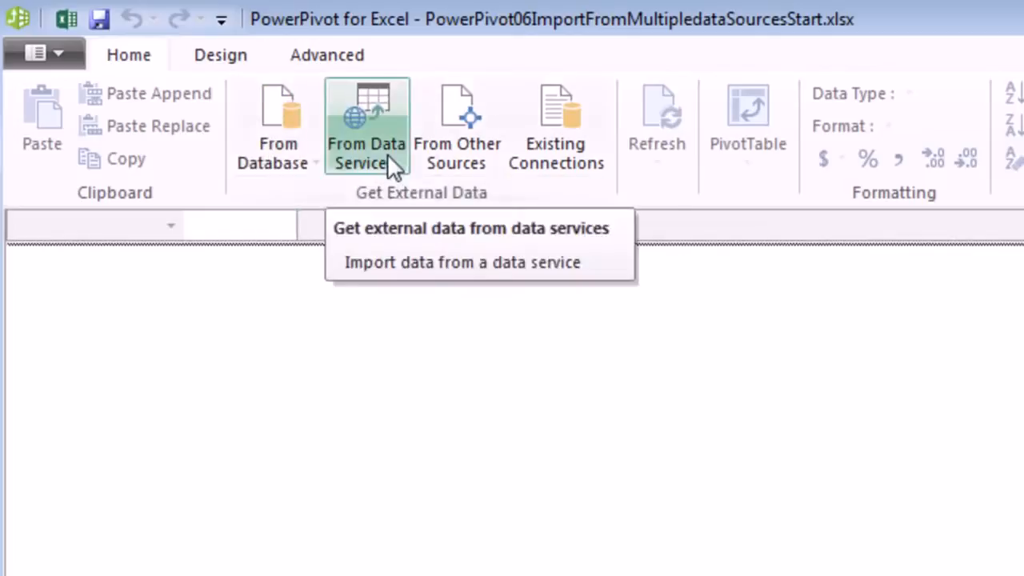
left_click(387, 154)
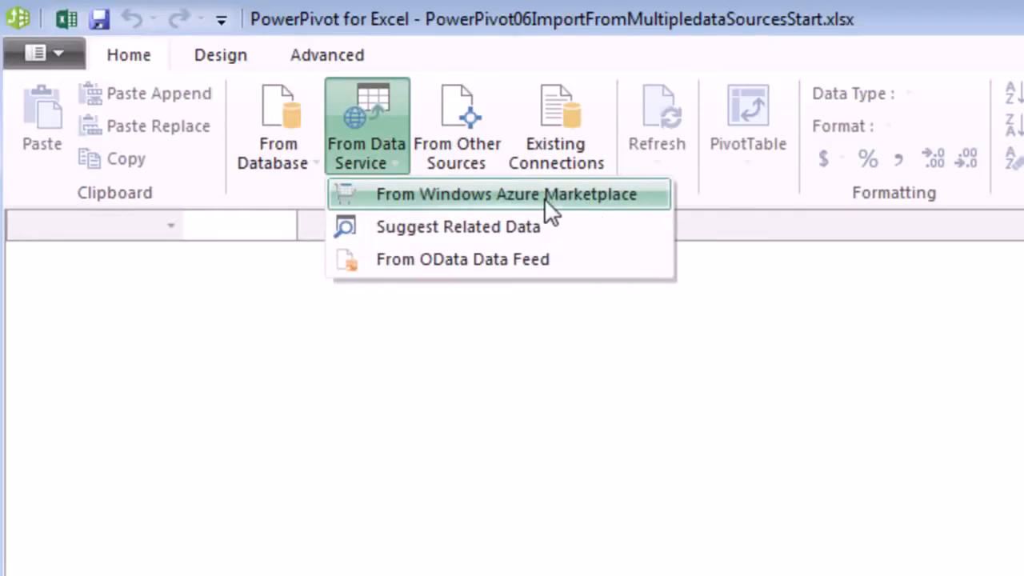
key("Escape")
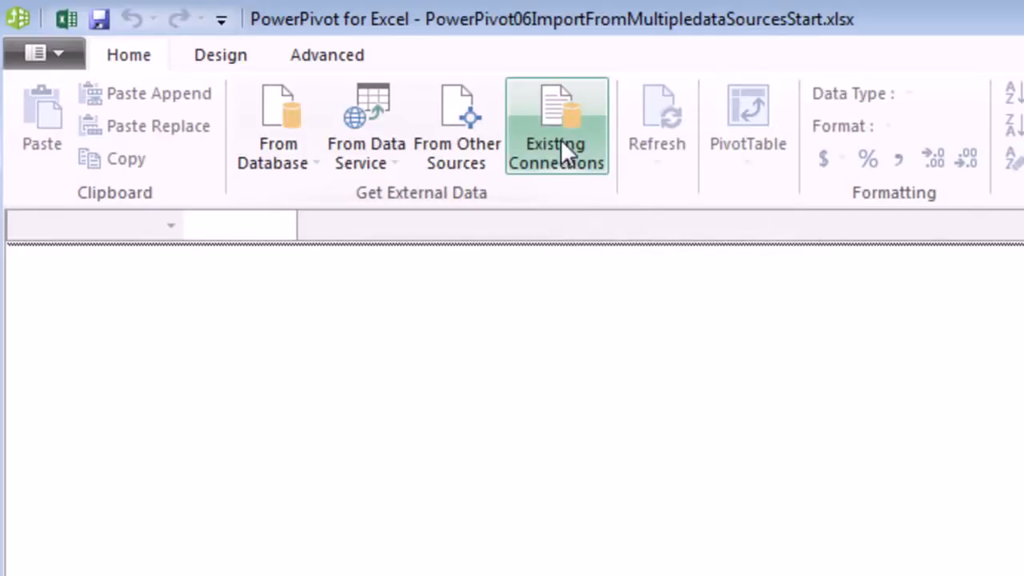
Start a Microsoft Access import from other sources and choose PowerPivot06-SourceData.accdb on the Desktop as the database
left_click(460, 147)
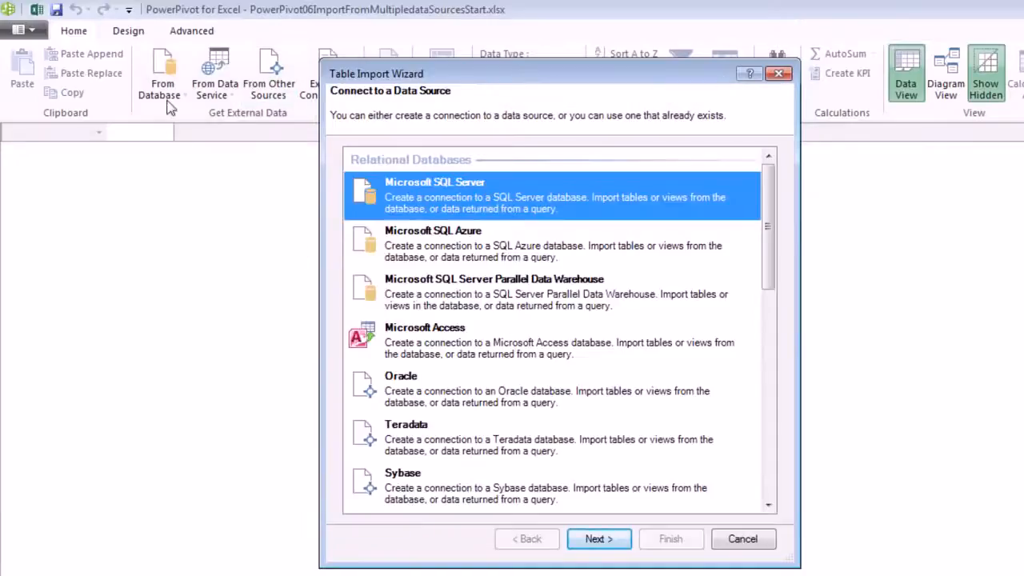
left_click(439, 349)
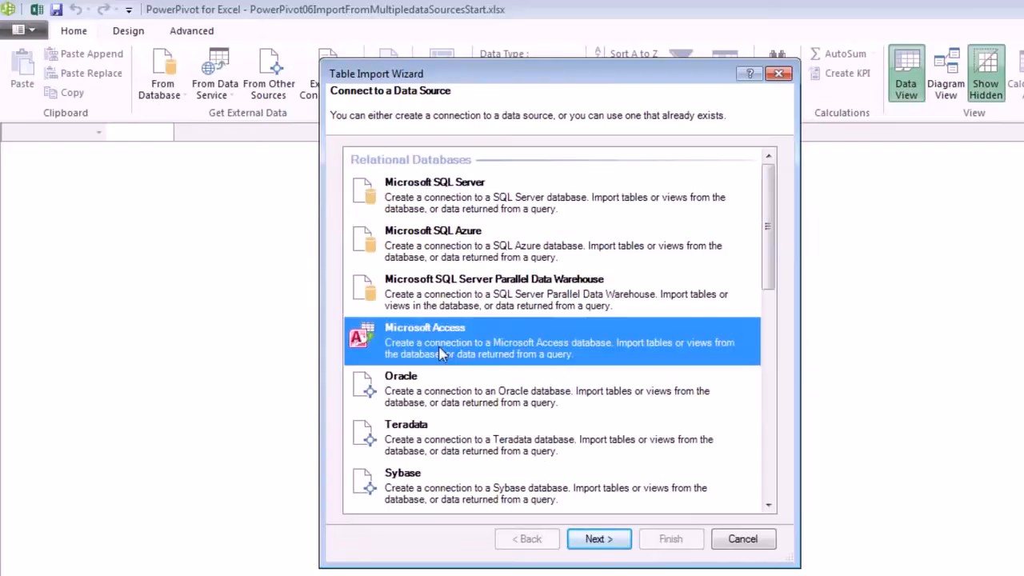
left_click(601, 544)
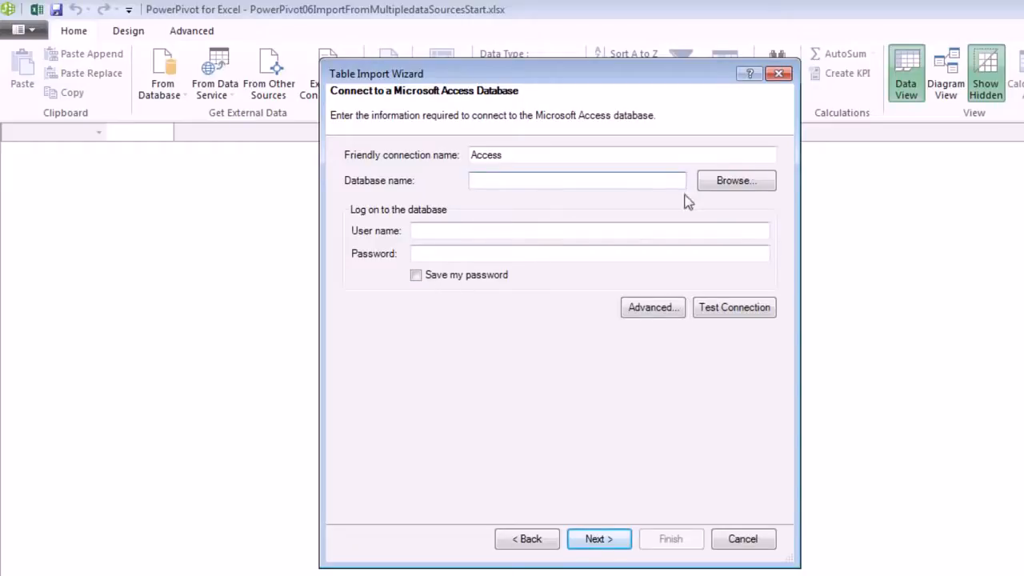
left_click(740, 184)
left_click(90, 68)
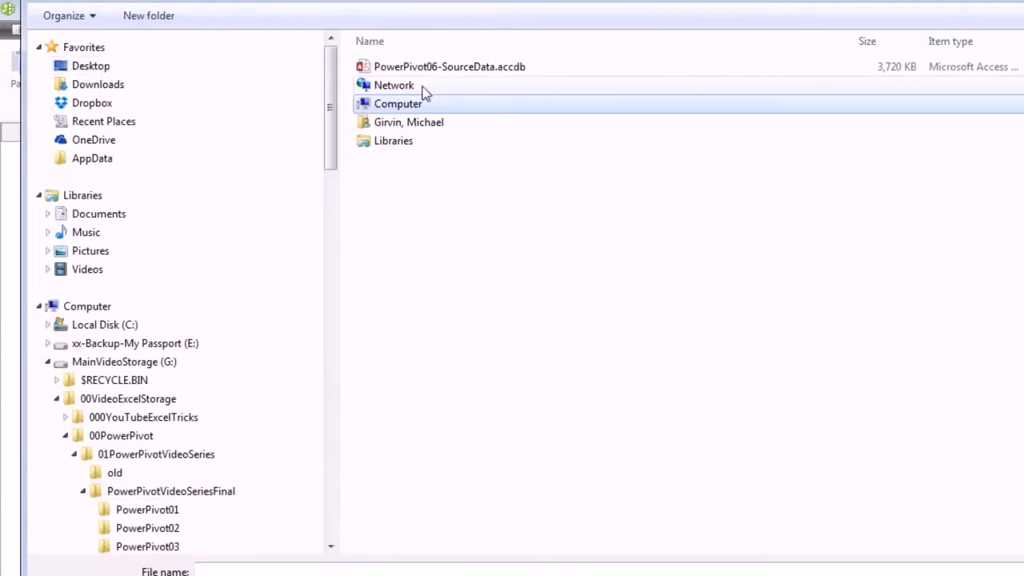
double_click(439, 68)
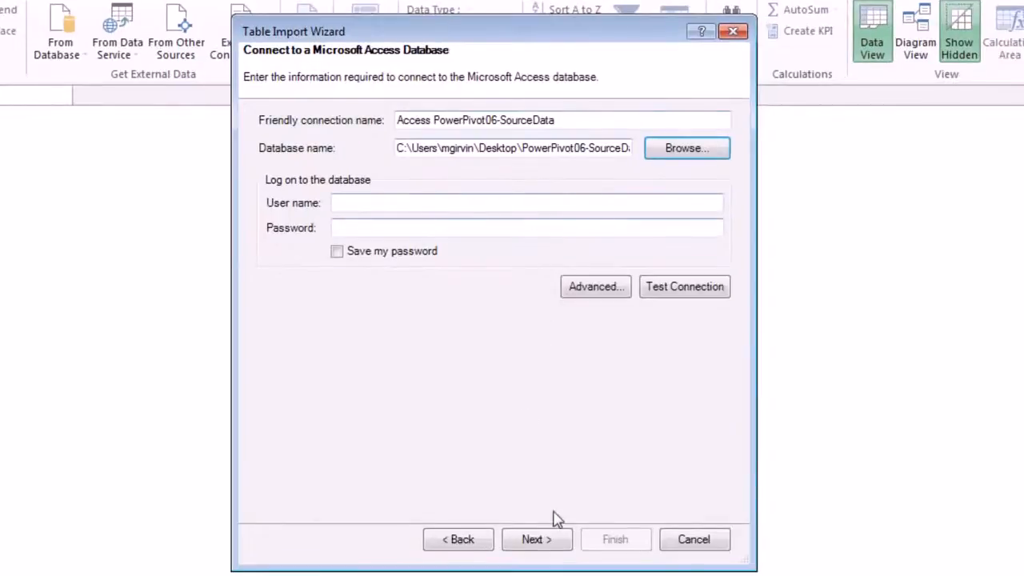
Import from a list of tables and views, and select all source tables: dCategory, dProducts and fSales
left_click(544, 540)
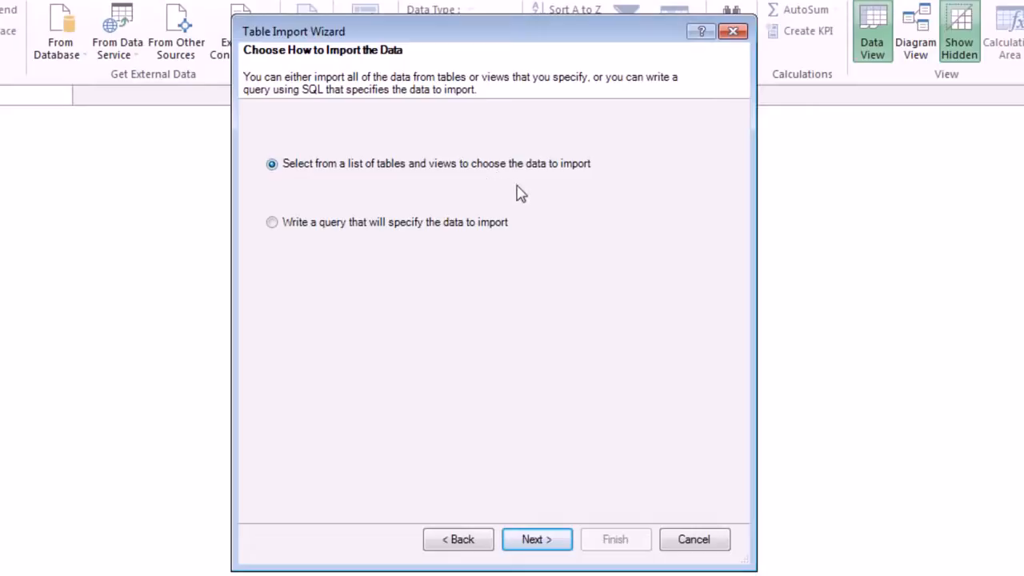
left_click(538, 540)
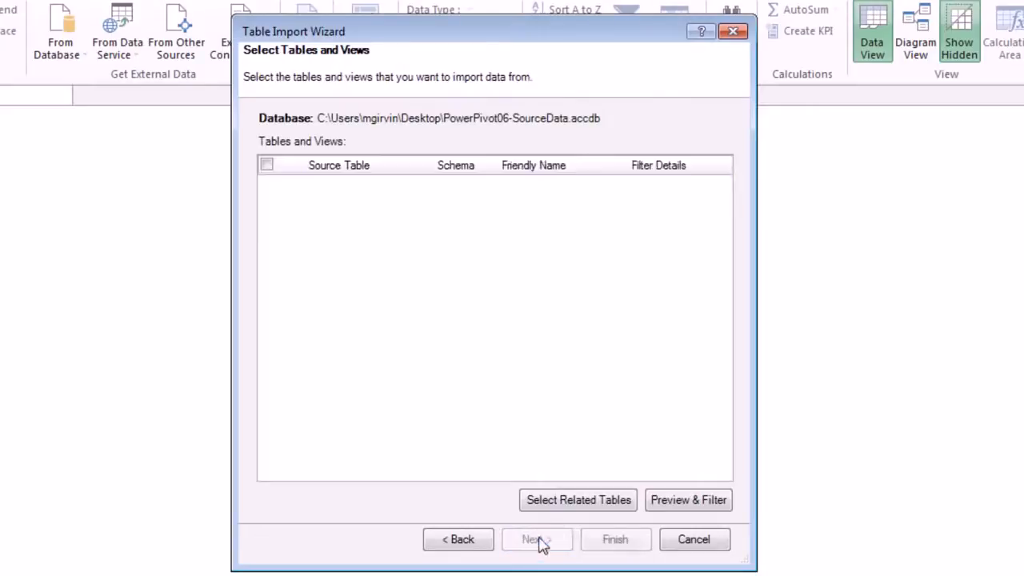
left_click(266, 165)
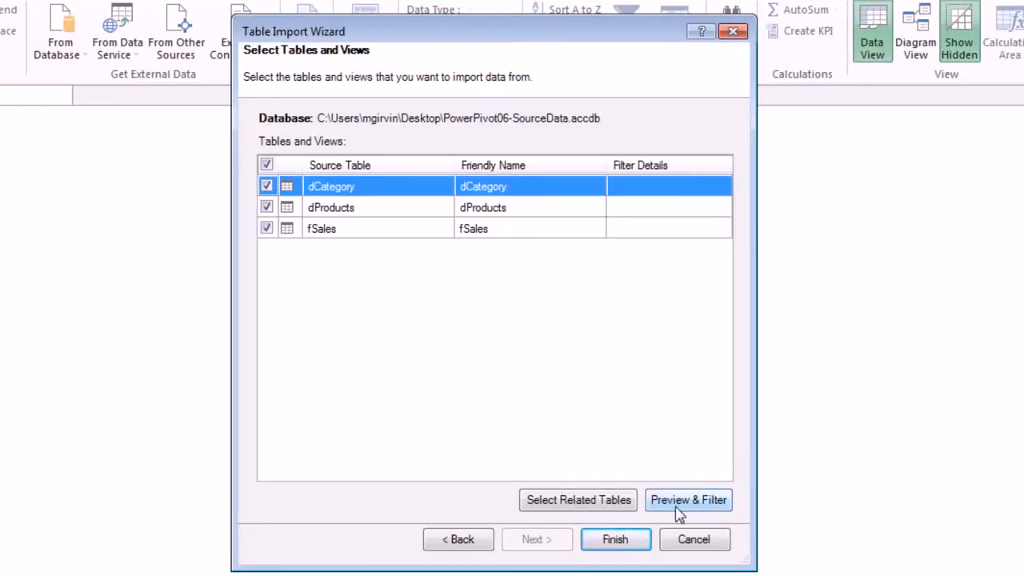
Filter the Category column of dCategory to exclude Other and Toys, and check the applied filter's details
left_click(724, 504)
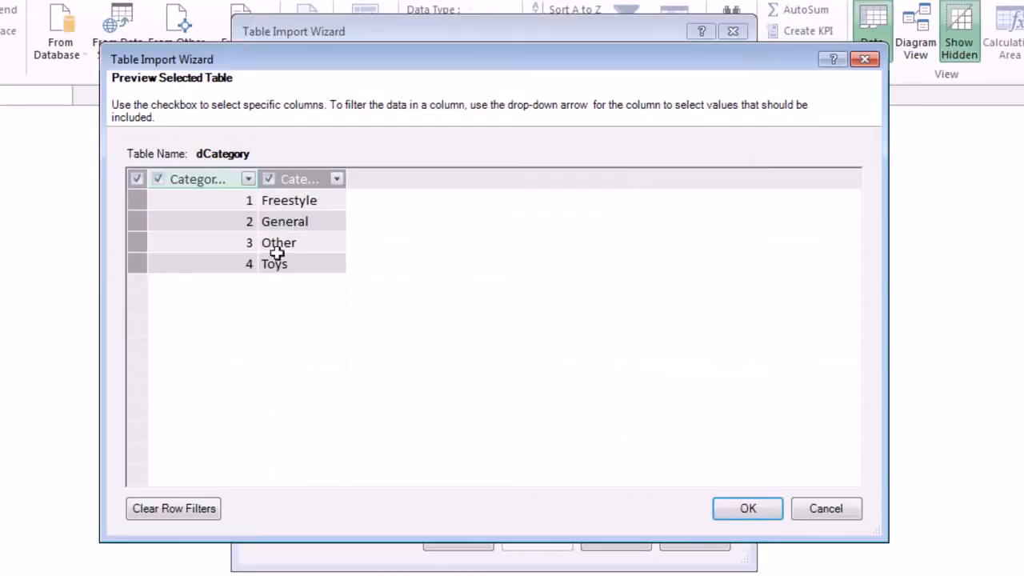
left_click(338, 183)
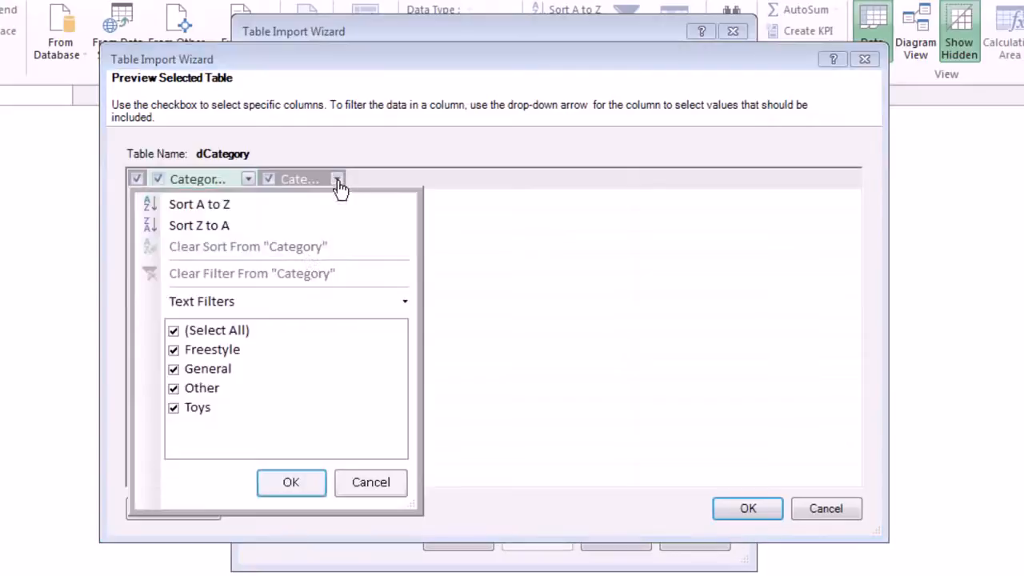
left_click(175, 389)
left_click(176, 409)
left_click(293, 485)
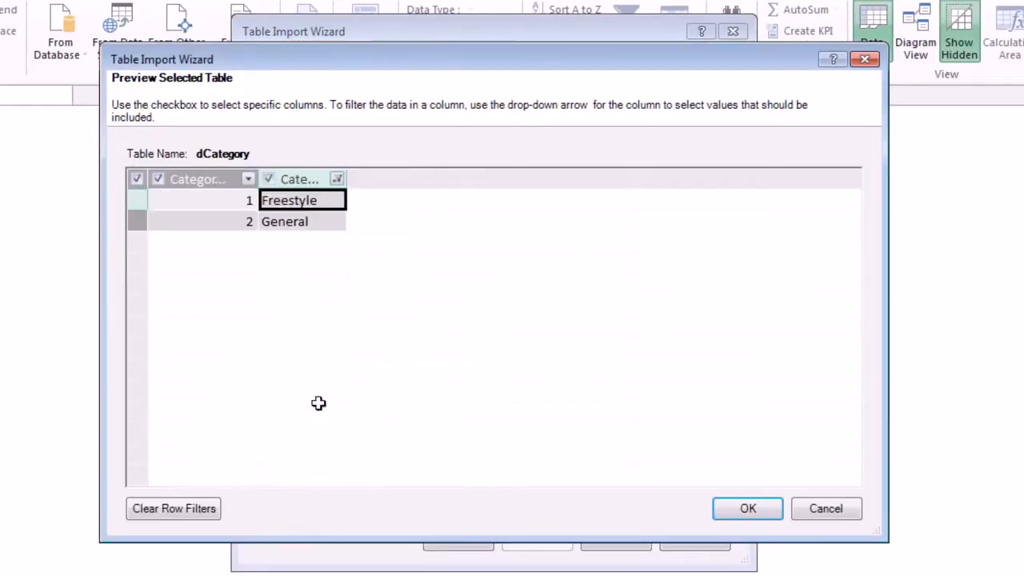
left_click(745, 511)
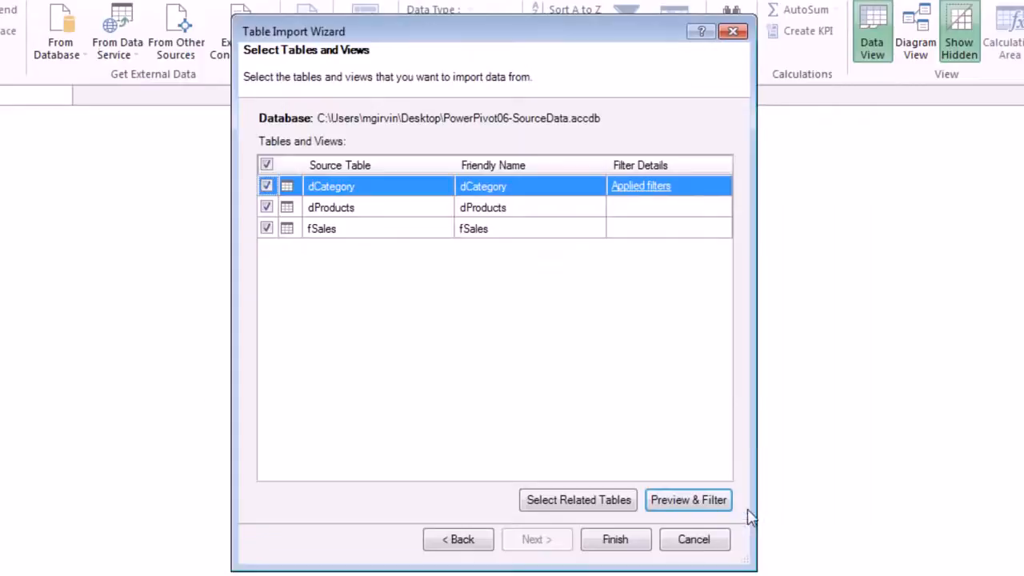
left_click(640, 188)
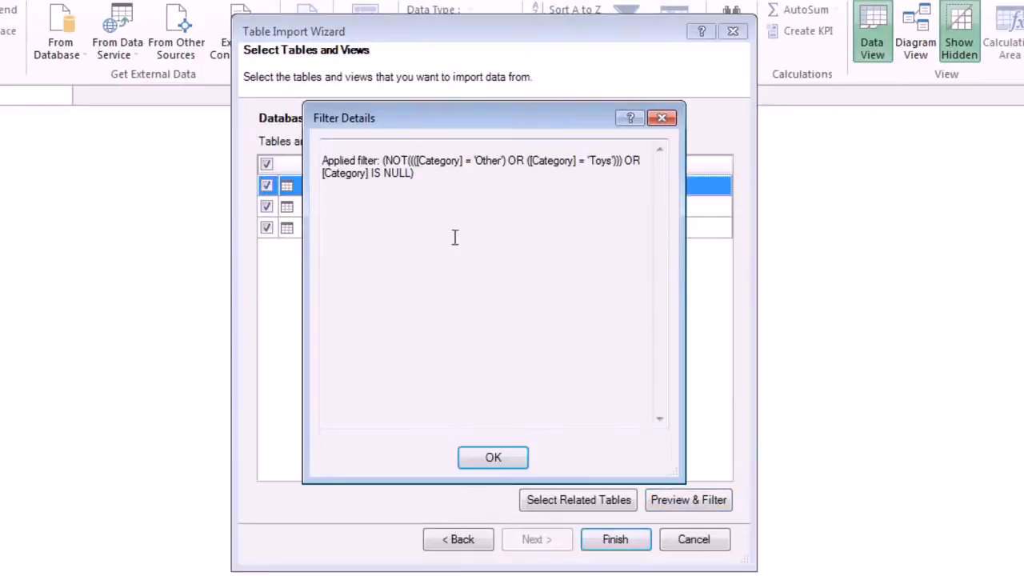
left_click(492, 458)
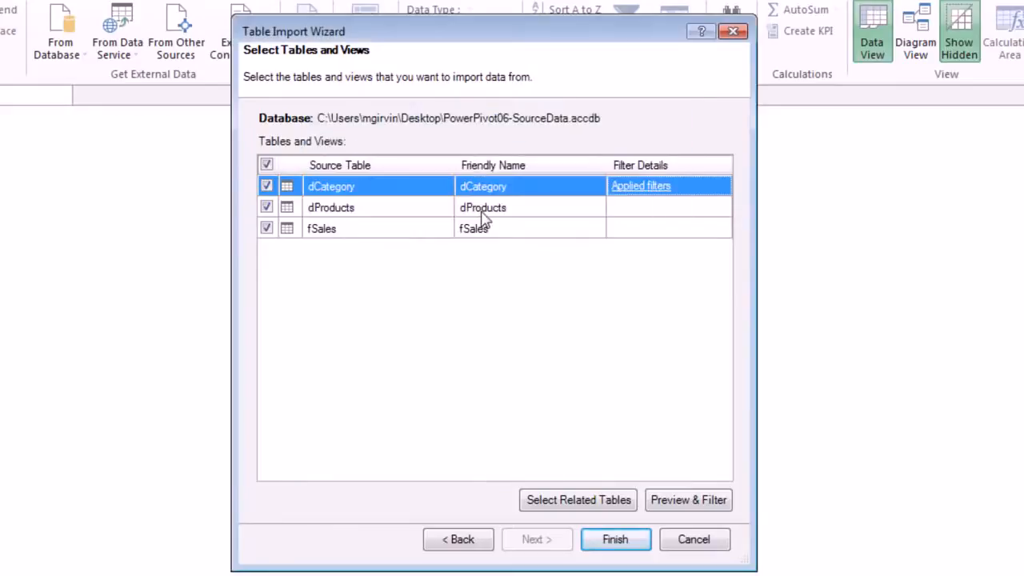
Exclude the Description column from the dProducts import and check that table's applied filter details
left_click(483, 209)
left_click(376, 210)
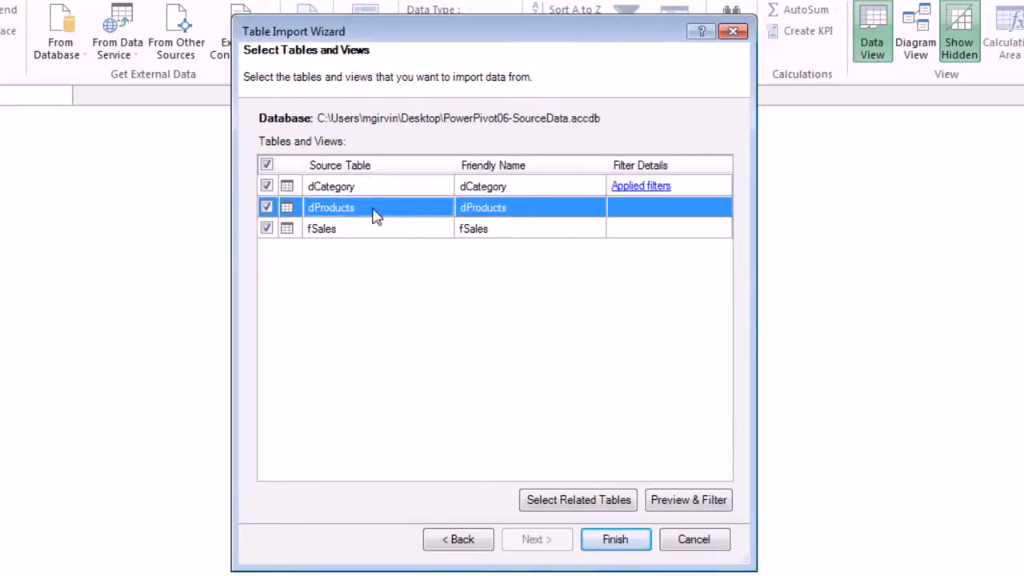
left_click(690, 500)
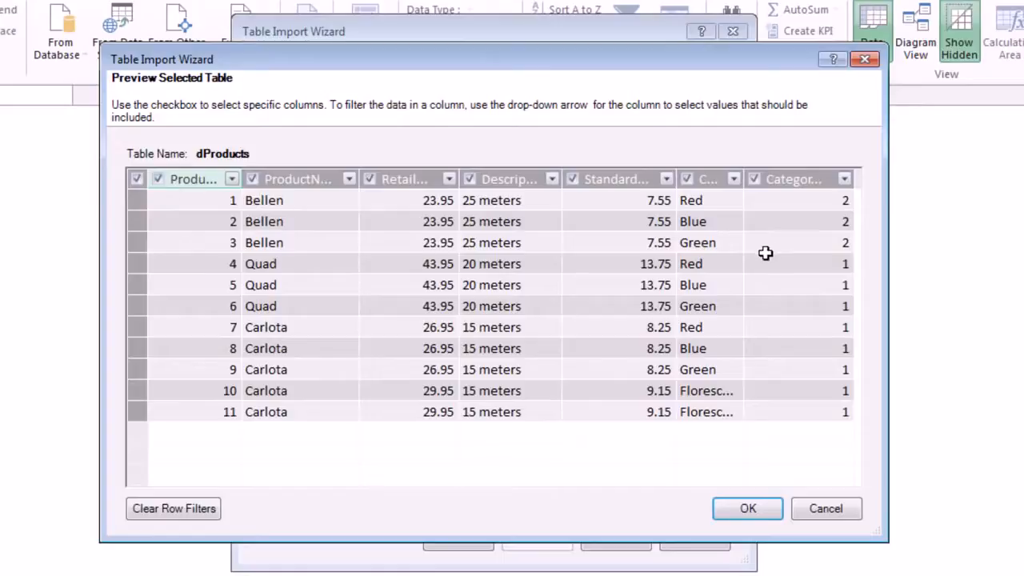
left_click(471, 186)
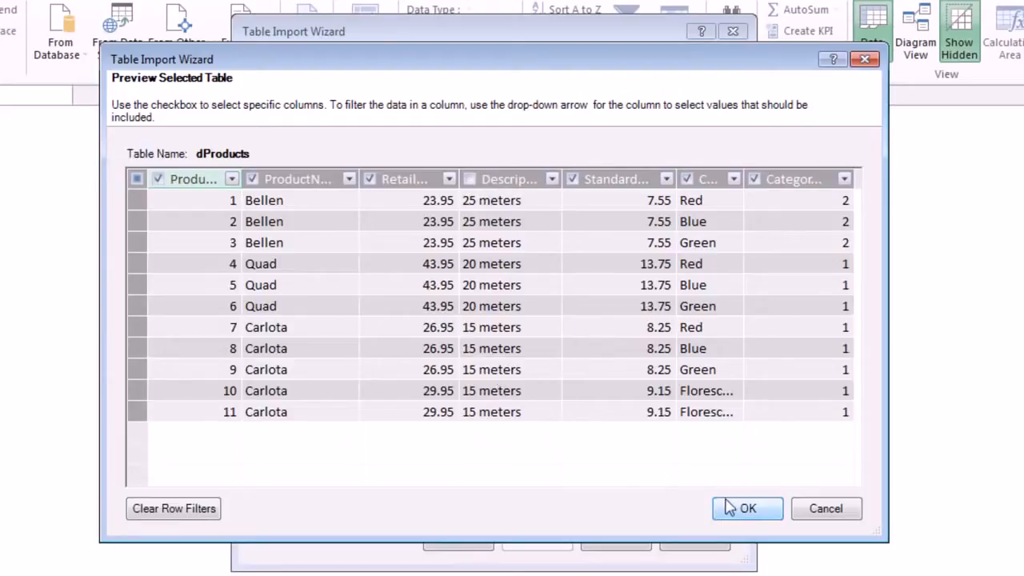
left_click(748, 510)
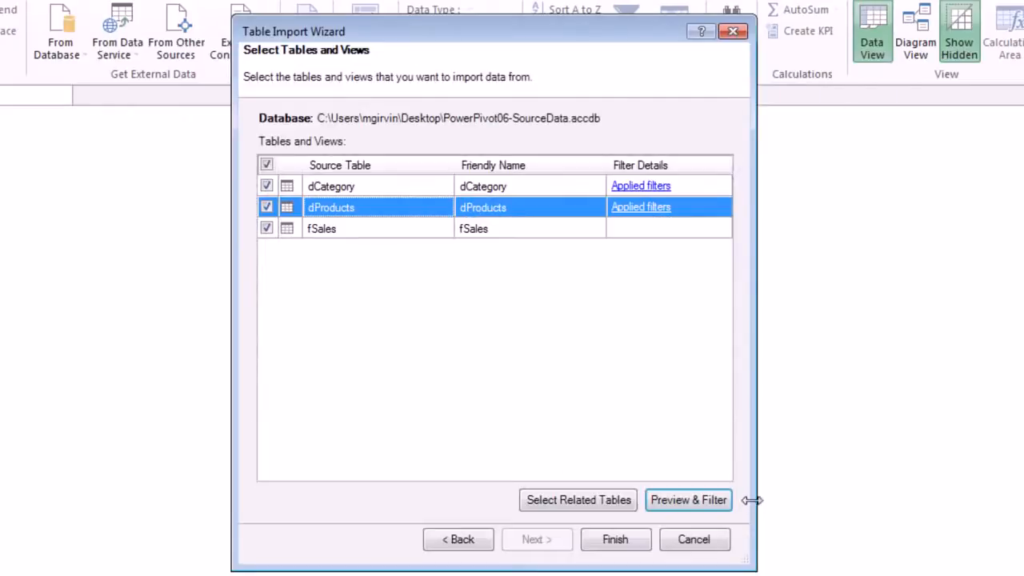
left_click(640, 210)
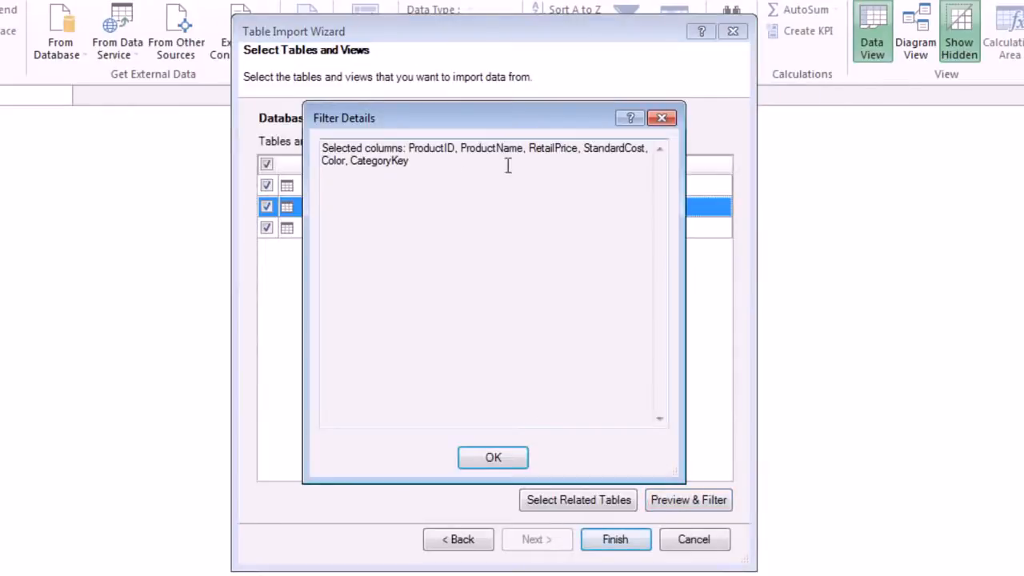
left_click(502, 464)
Preview the fSales table, widen its Date column to read the dates, and keep all its columns for import
left_click(320, 230)
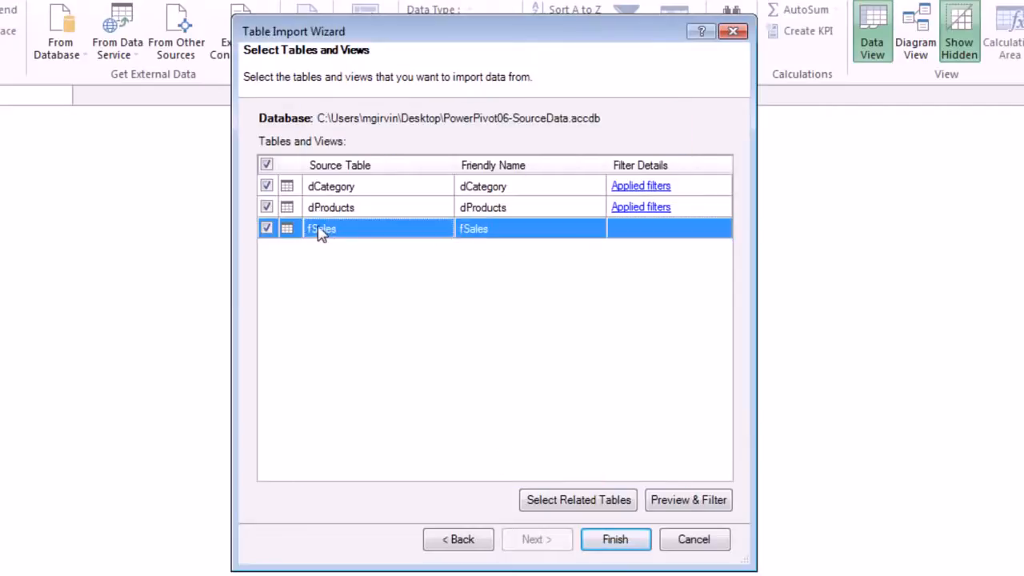
left_click(688, 500)
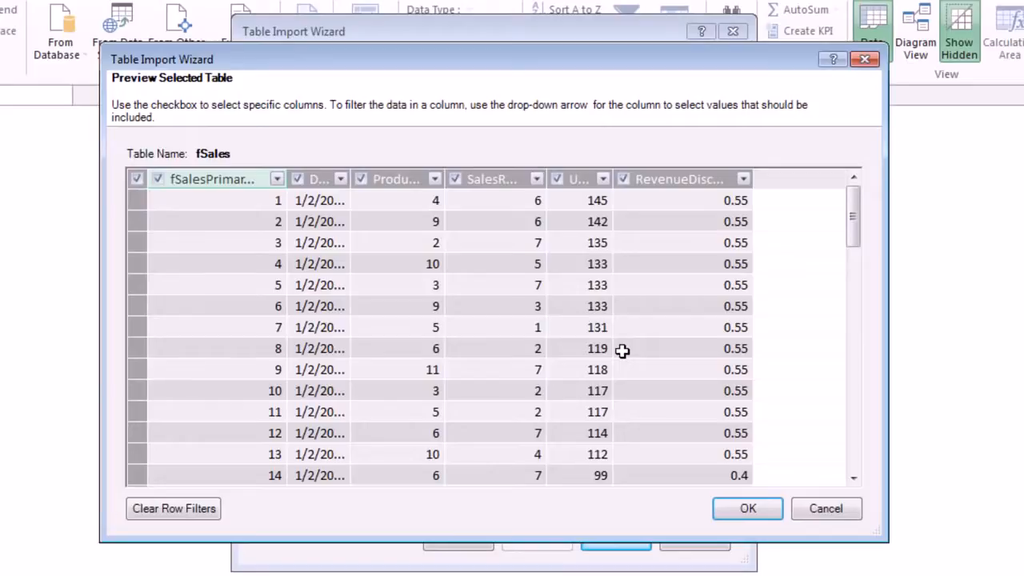
left_click_drag(349, 179, 377, 179)
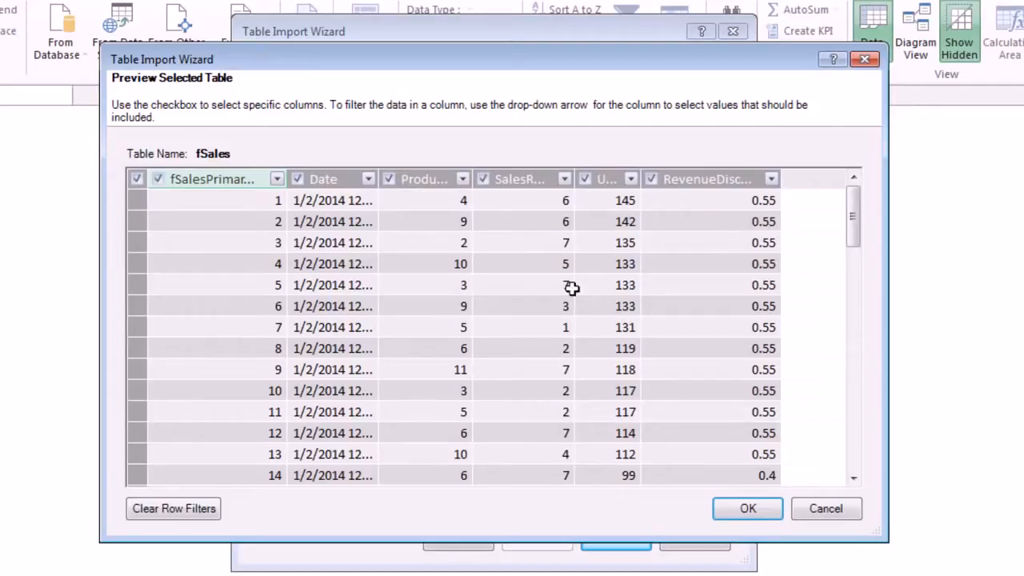
left_click(751, 508)
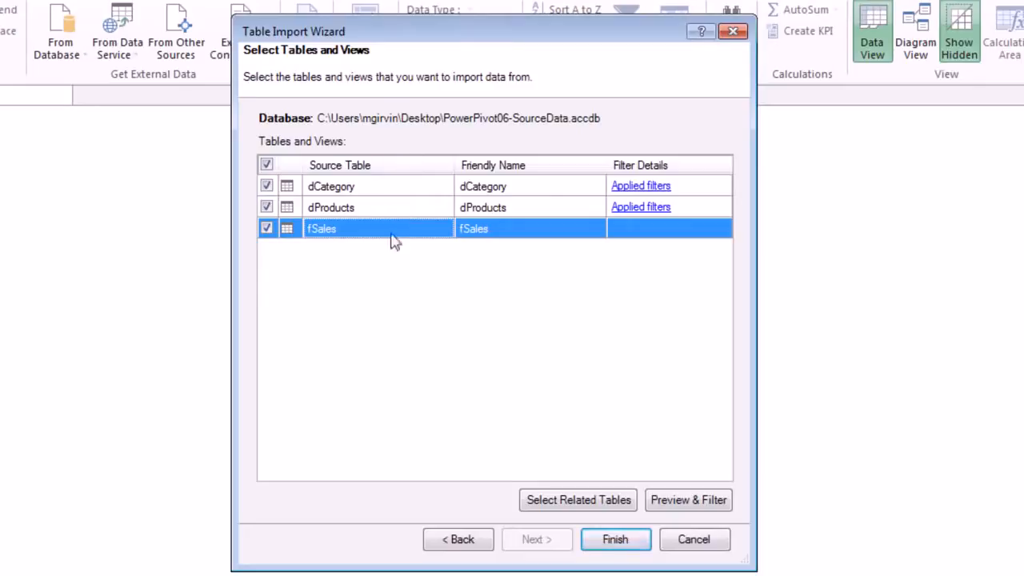
Run the Access import of the three tables and view the imported dProducts and fSales data
left_click(617, 540)
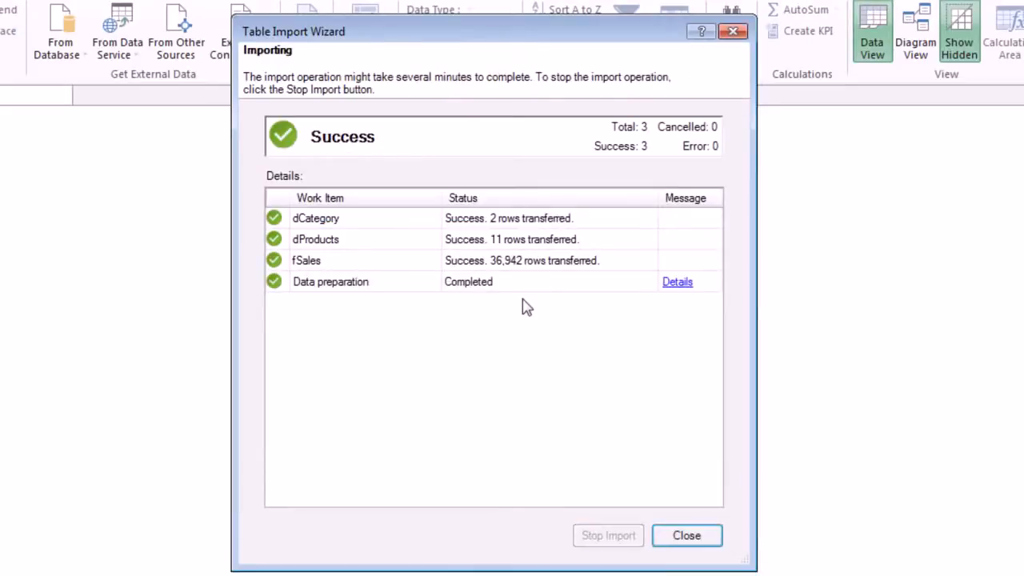
left_click(687, 536)
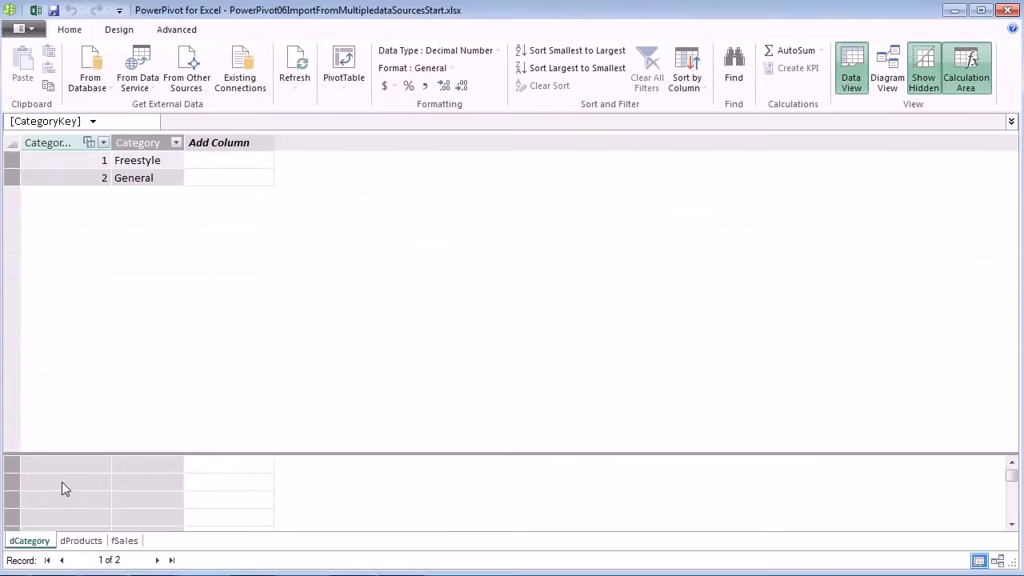
left_click(76, 539)
left_click(124, 541)
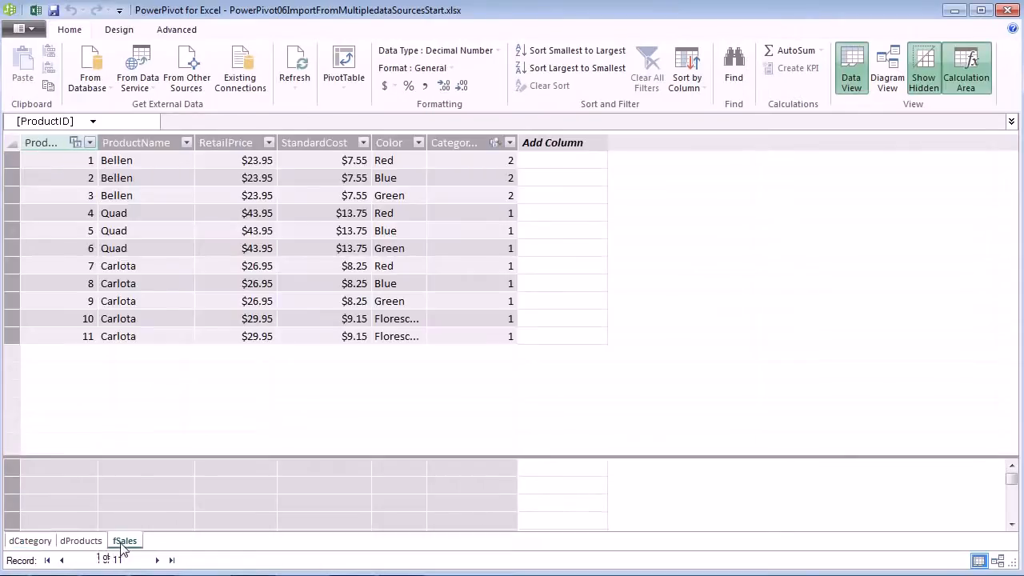
Arrange fSales, dProducts and dCategory side by side in Diagram View at 70% zoom, enlarge fSales to show all fields, and return to Data View
left_click(886, 83)
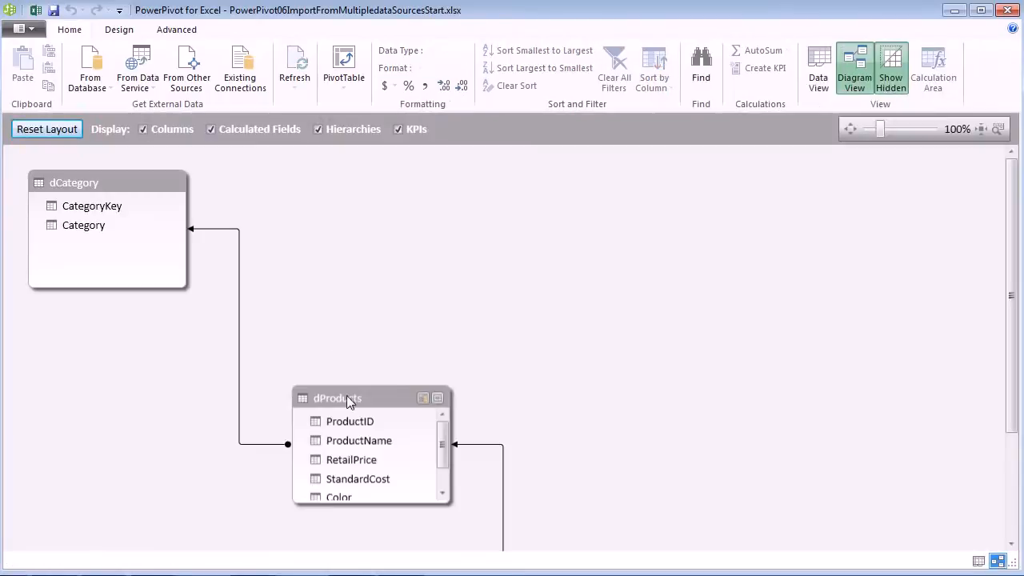
left_click_drag(346, 396, 331, 276)
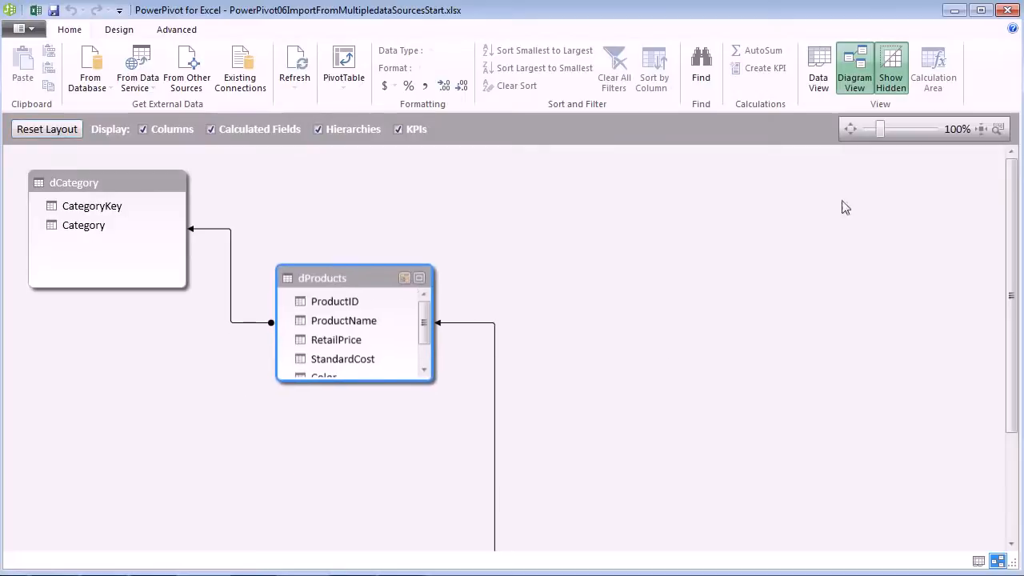
left_click_drag(881, 131, 868, 132)
left_click_drag(430, 444, 234, 365)
left_click_drag(231, 239, 474, 266)
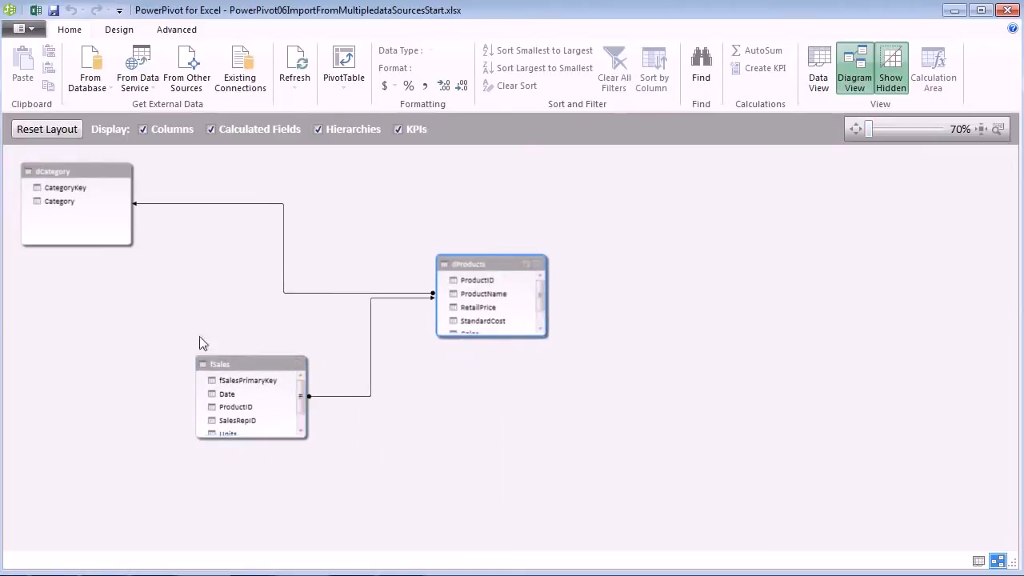
left_click_drag(241, 363, 249, 299)
left_click_drag(314, 373, 336, 475)
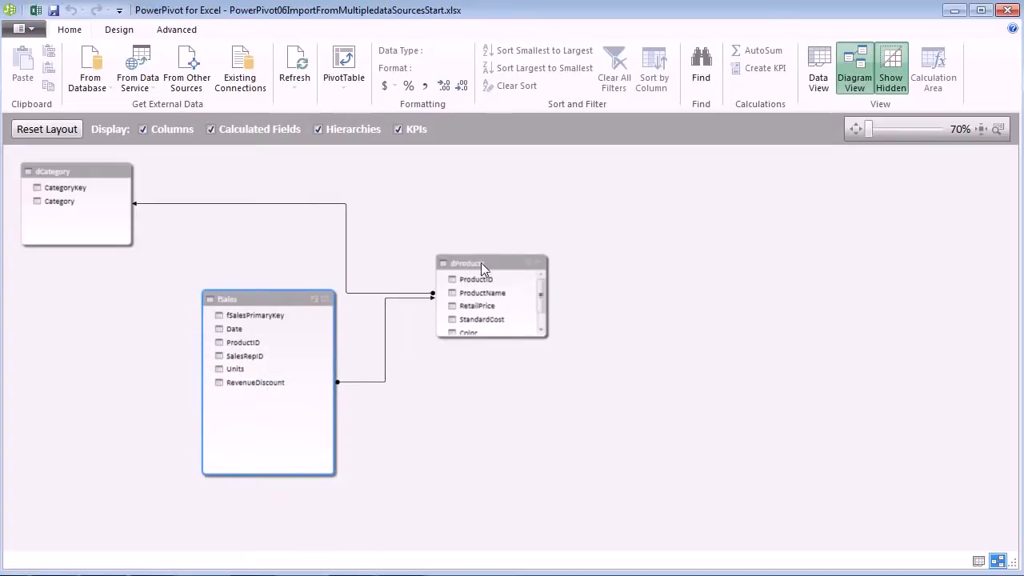
left_click_drag(480, 263, 479, 273)
left_click_drag(49, 172, 641, 255)
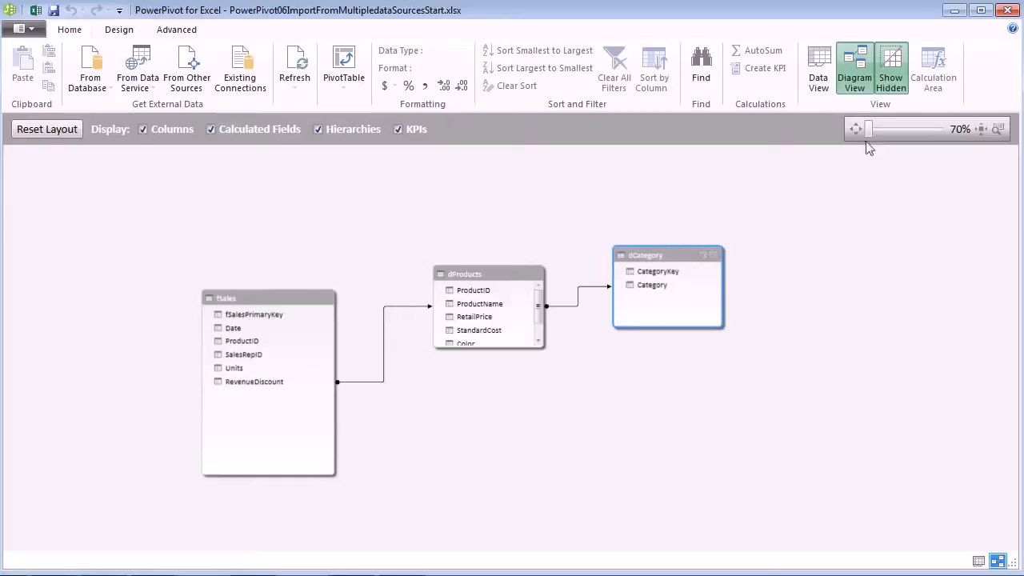
left_click(819, 83)
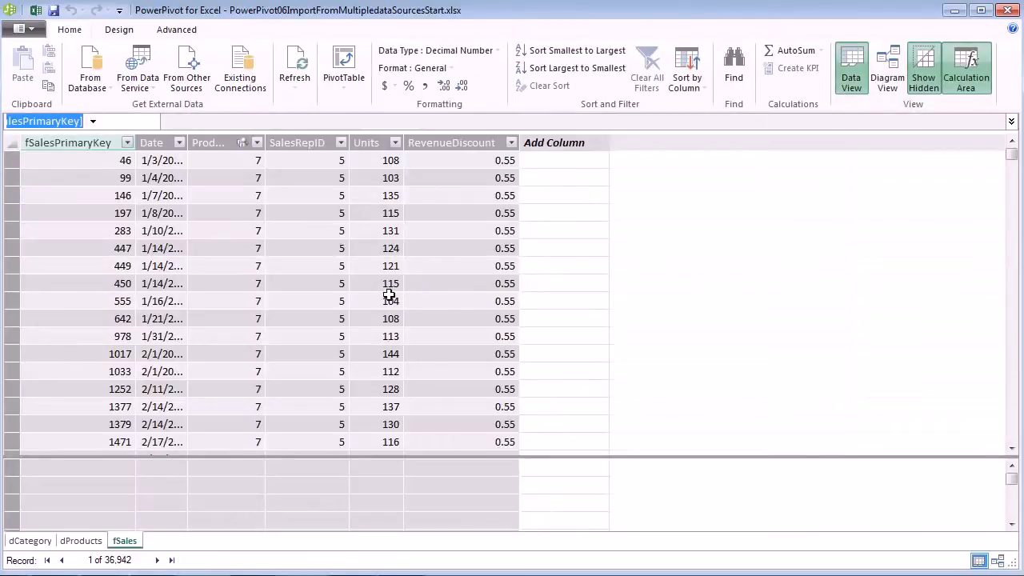
Start a new import from other sources with Text File as the data source type
left_click(192, 90)
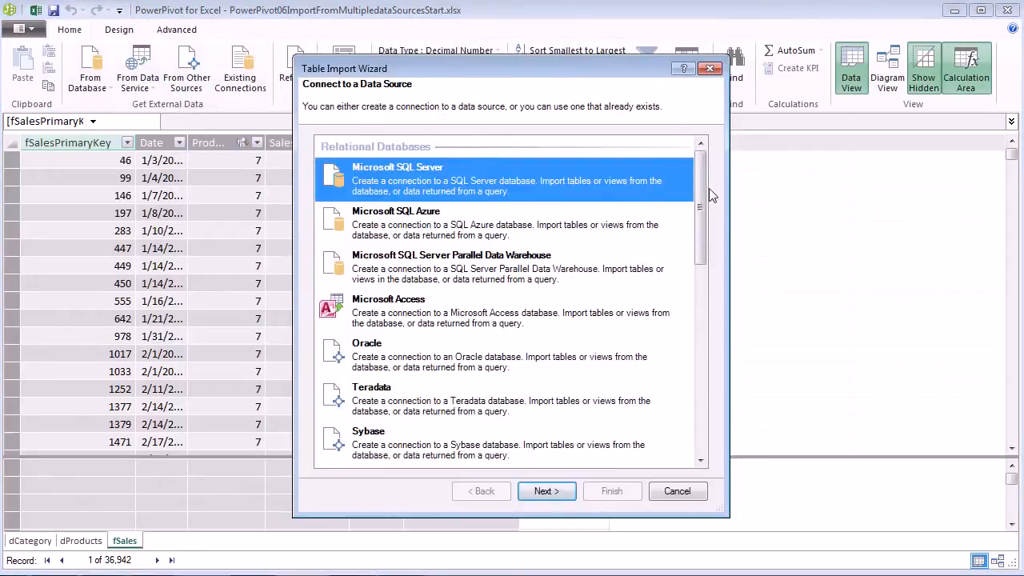
left_click_drag(702, 184, 717, 318)
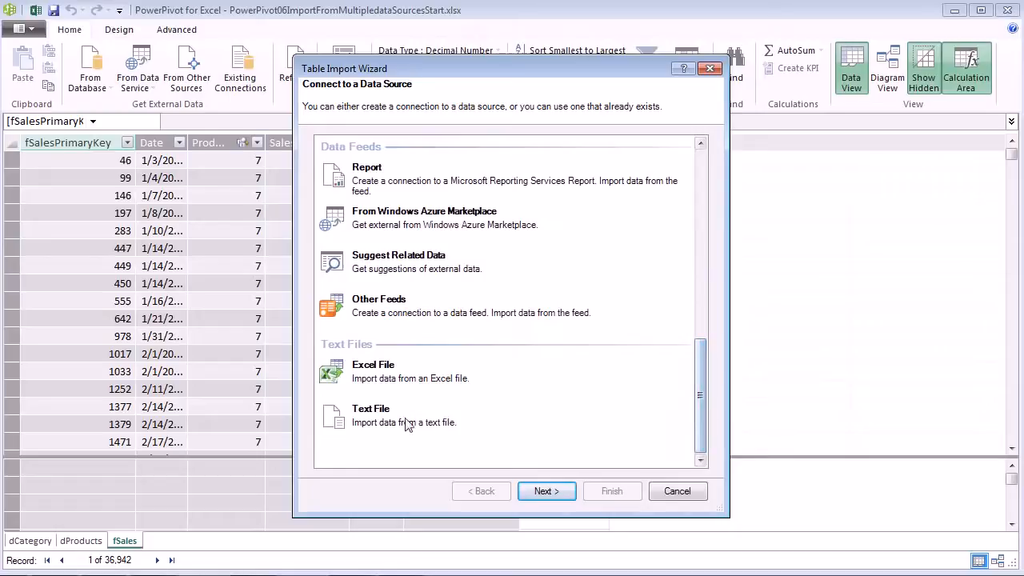
left_click(357, 418)
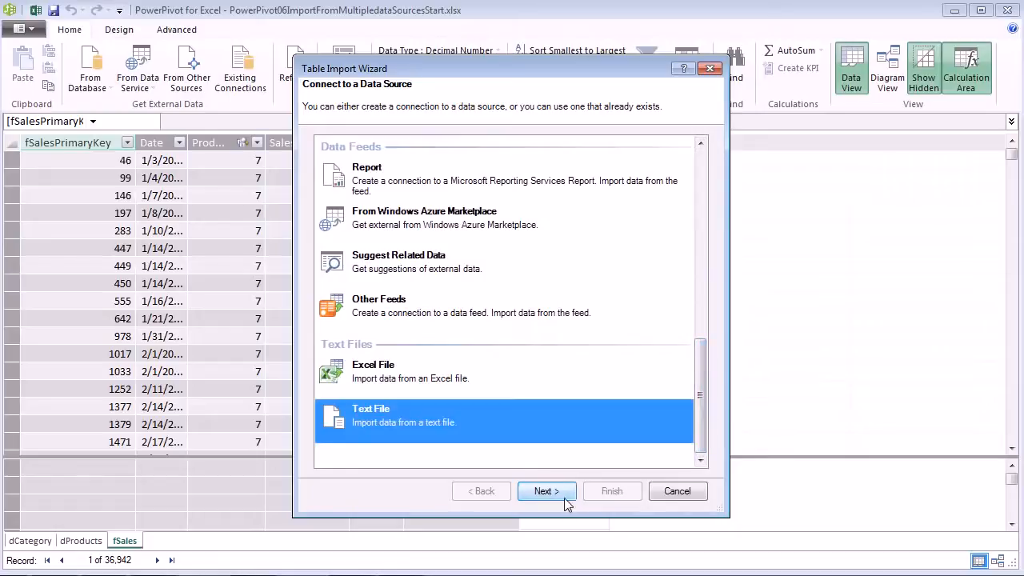
left_click_drag(701, 412, 696, 232)
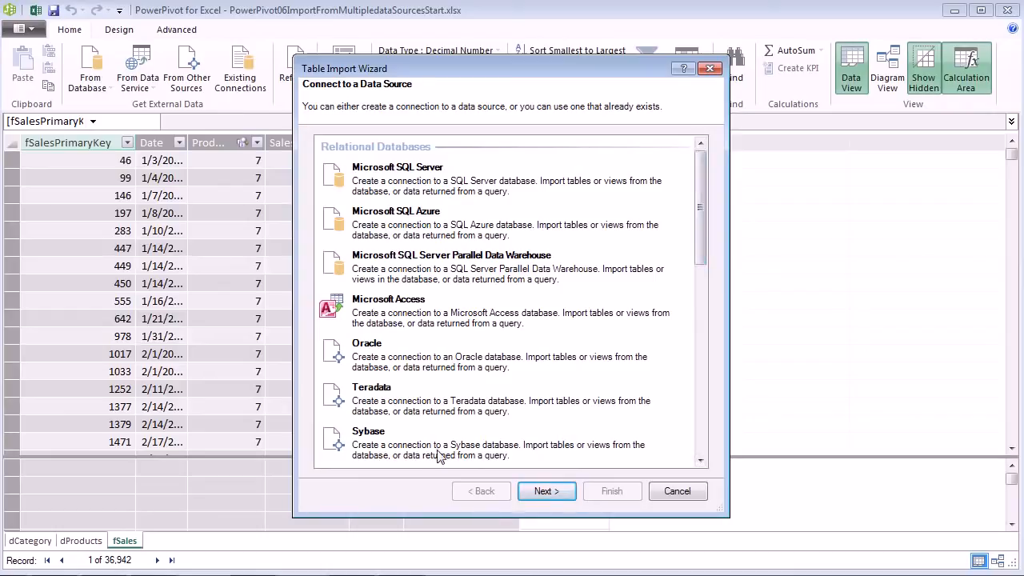
left_click_drag(700, 205, 684, 410)
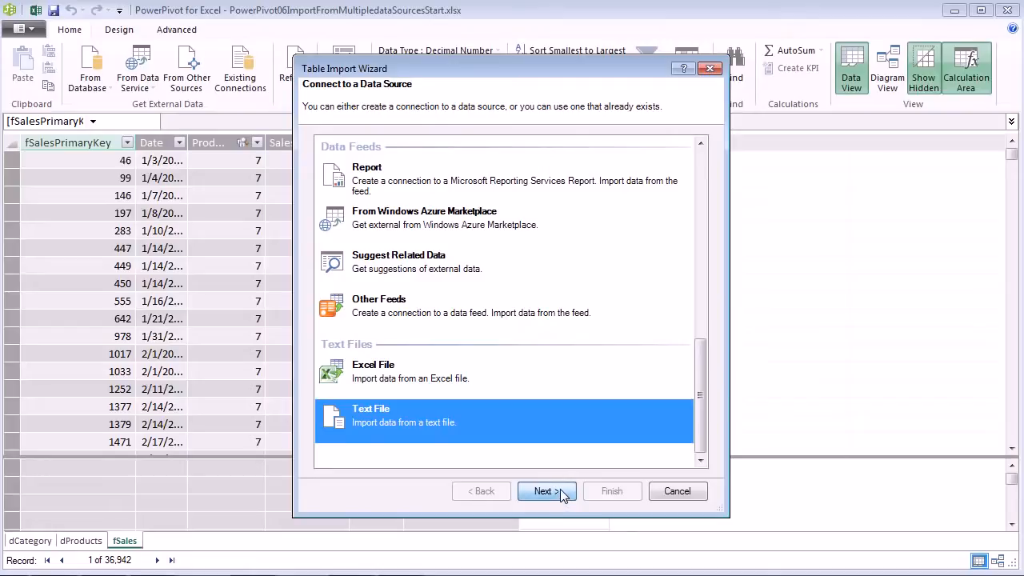
left_click(560, 491)
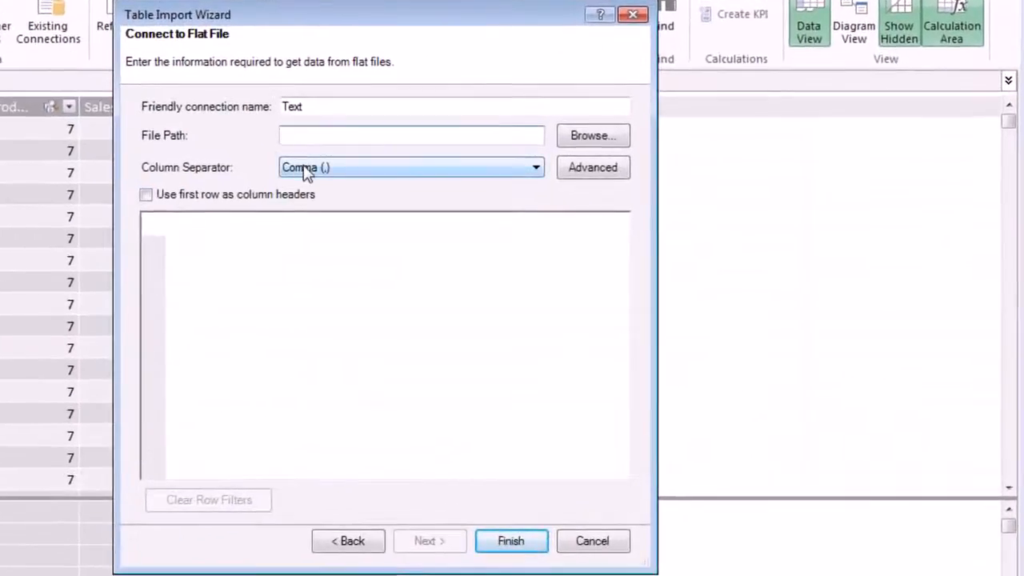
Set the column separator to Tab, use the first row as column headers, and choose PowerPivot06-SourceData.txt as the source file
left_click(538, 170)
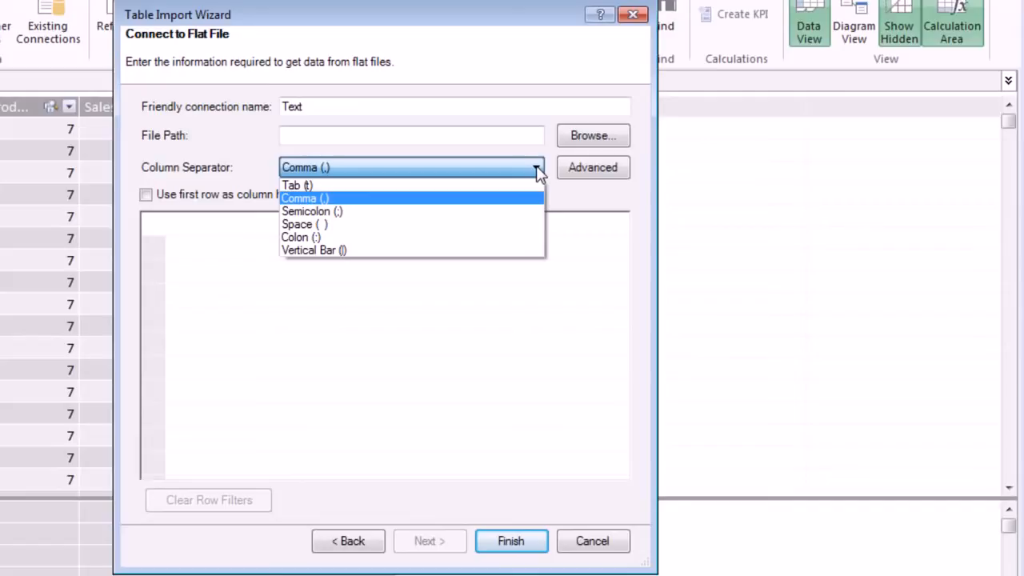
left_click(386, 188)
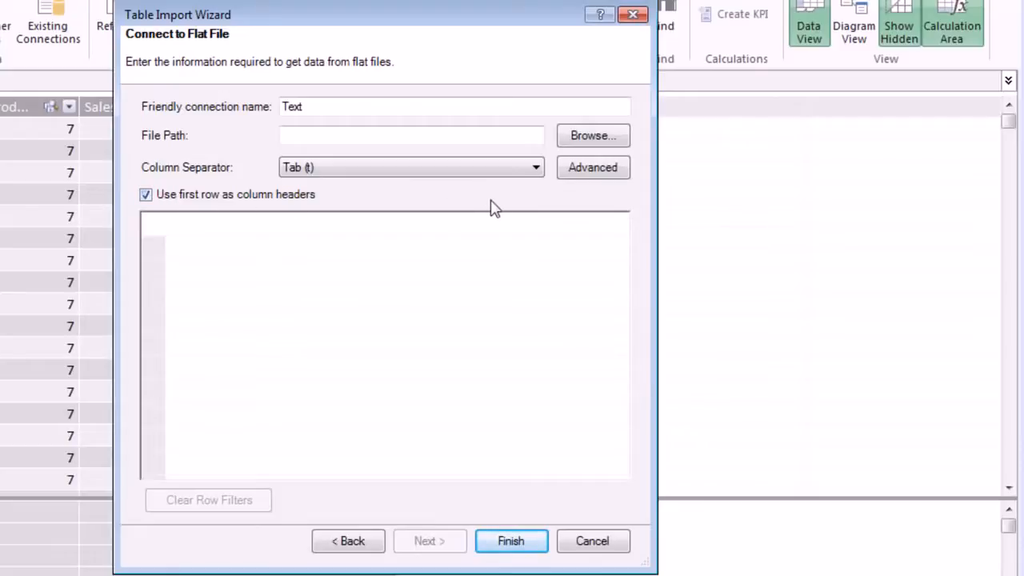
left_click(592, 136)
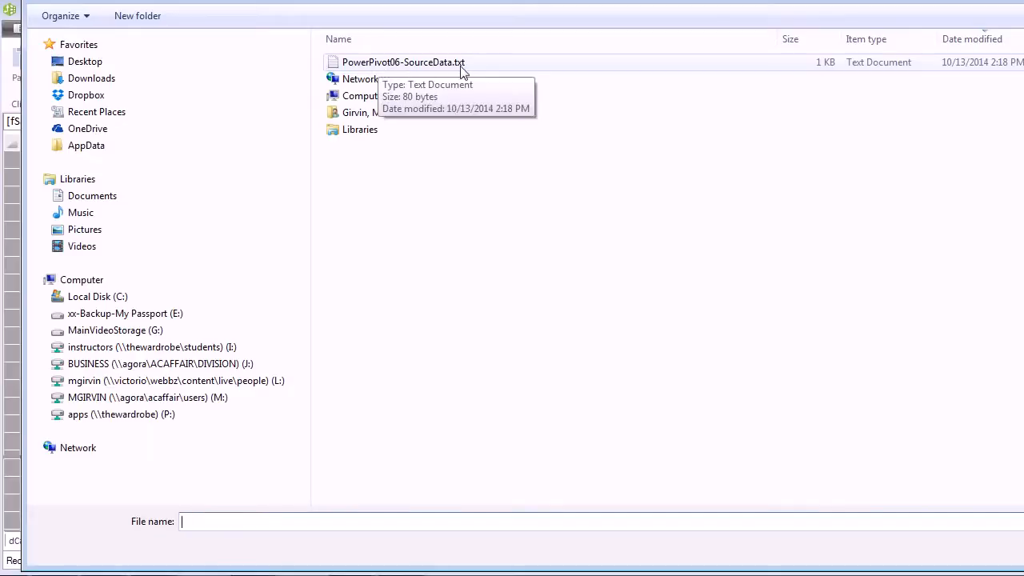
double_click(432, 66)
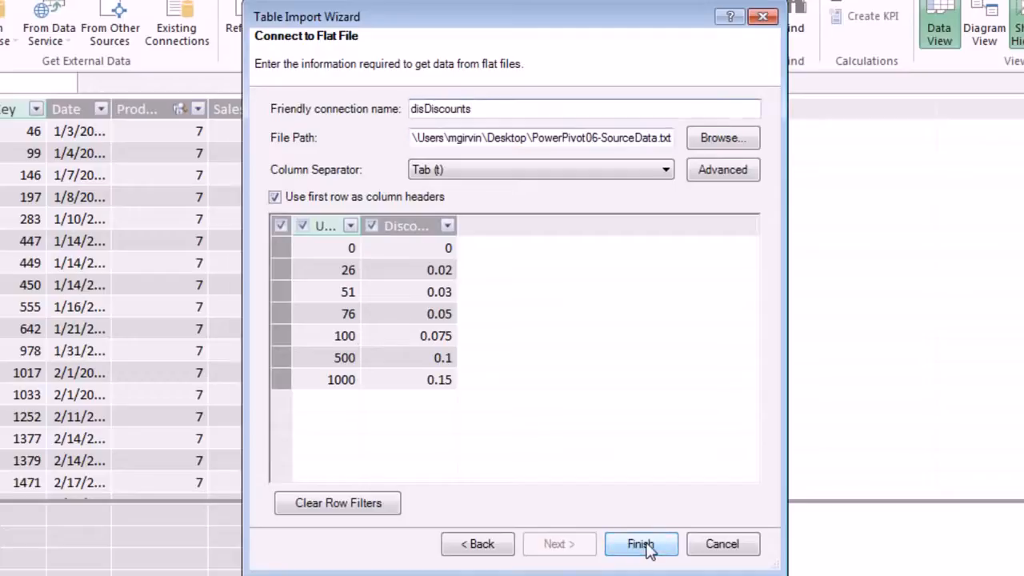
Name the text connection disDiscounts and run its import, accepting the external data source security warning
left_click(644, 544)
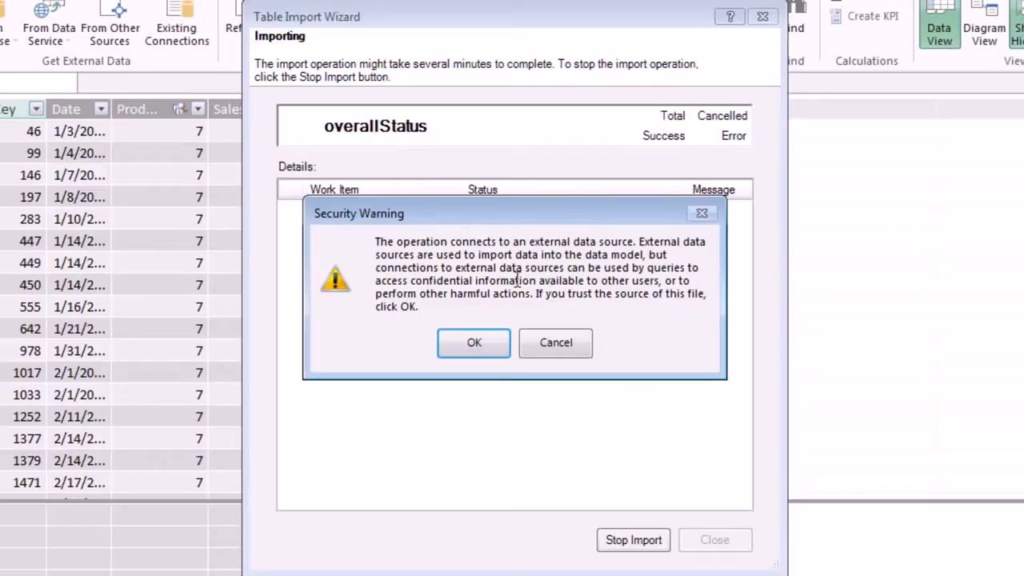
left_click(474, 346)
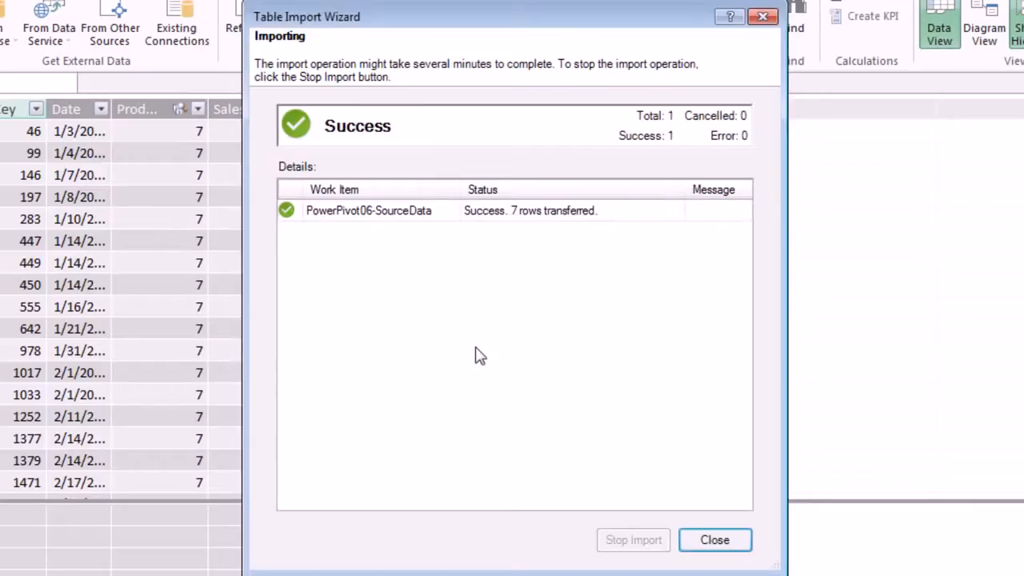
left_click(727, 541)
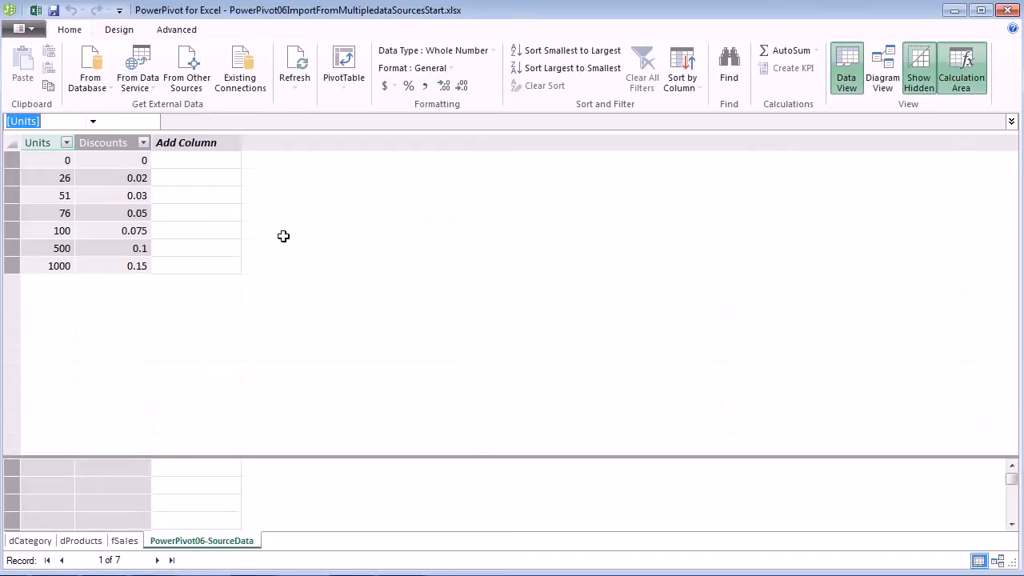
Save the workbook and bring the PowerPivot data model window back up from Excel
key("ctrl+s")
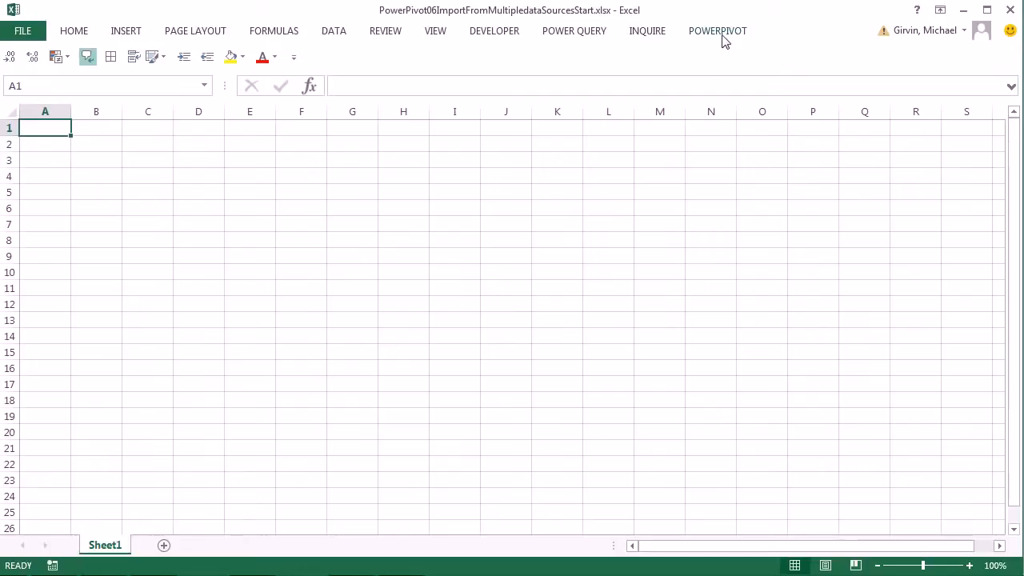
key("alt")
key("b")
key("m")
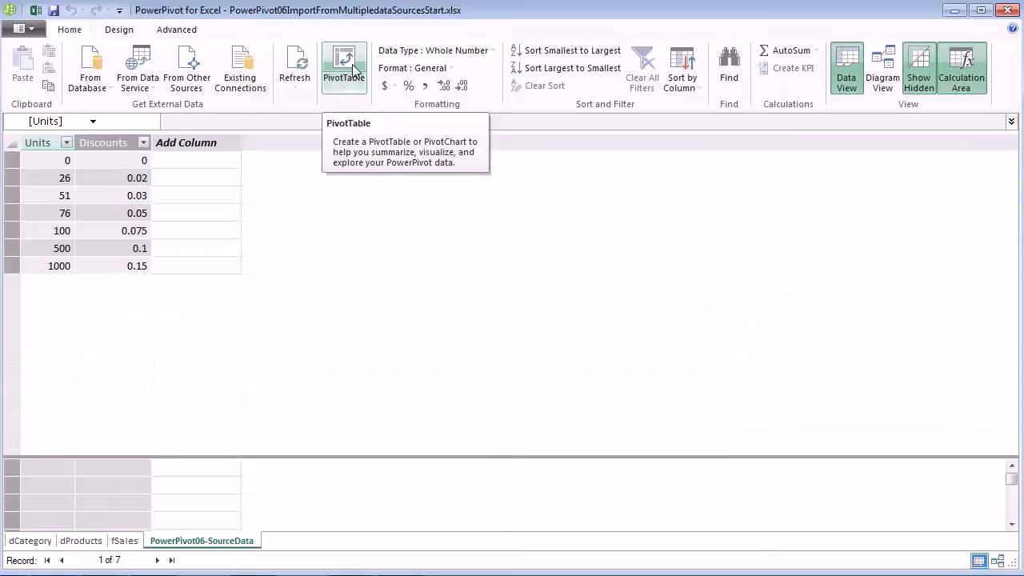
Return to the Excel workbook and create a PivotTable at Sheet1 cell A1 using the tables in the Workbook Data Model
left_click(1011, 13)
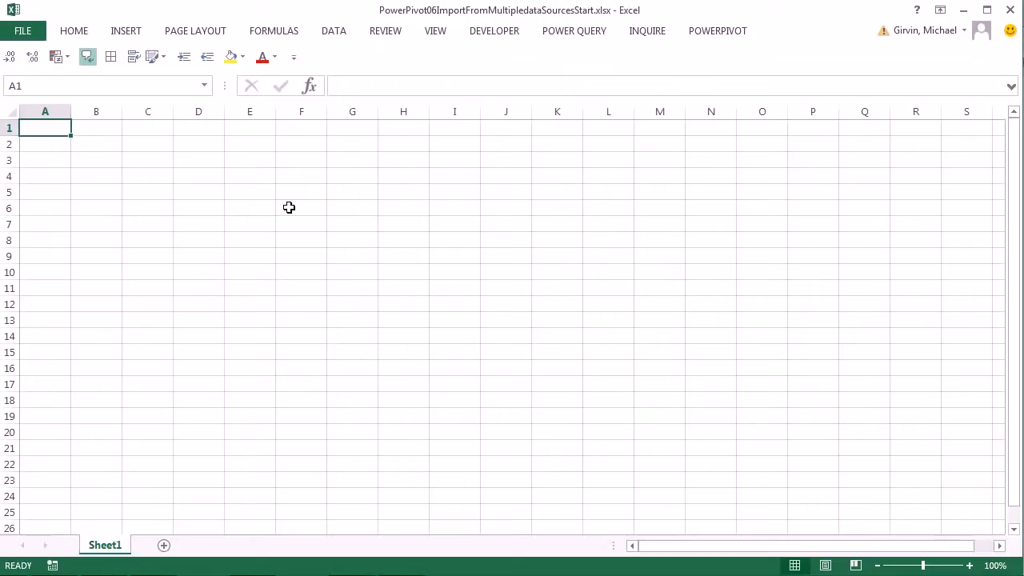
key("alt")
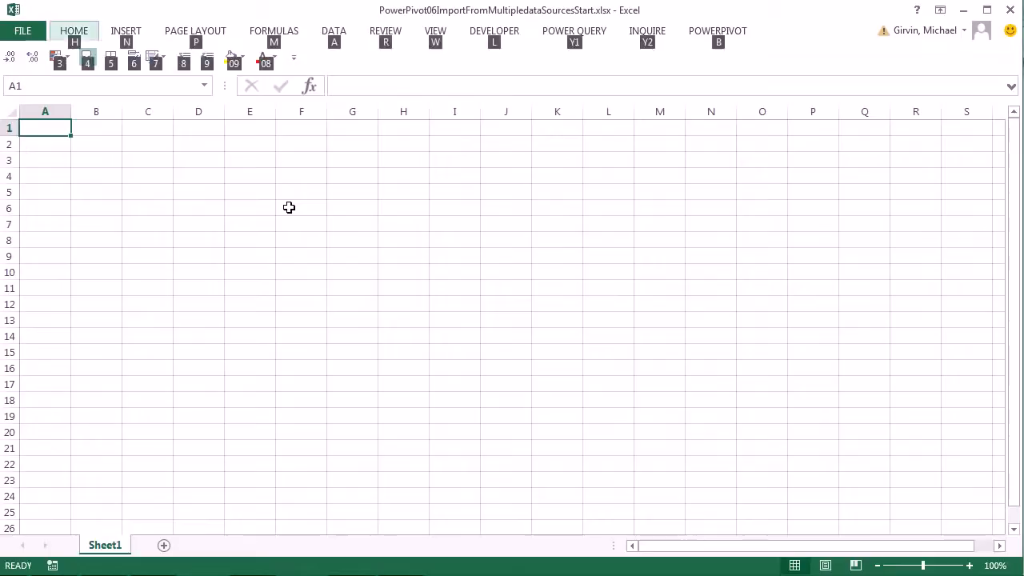
key("n")
key("v")
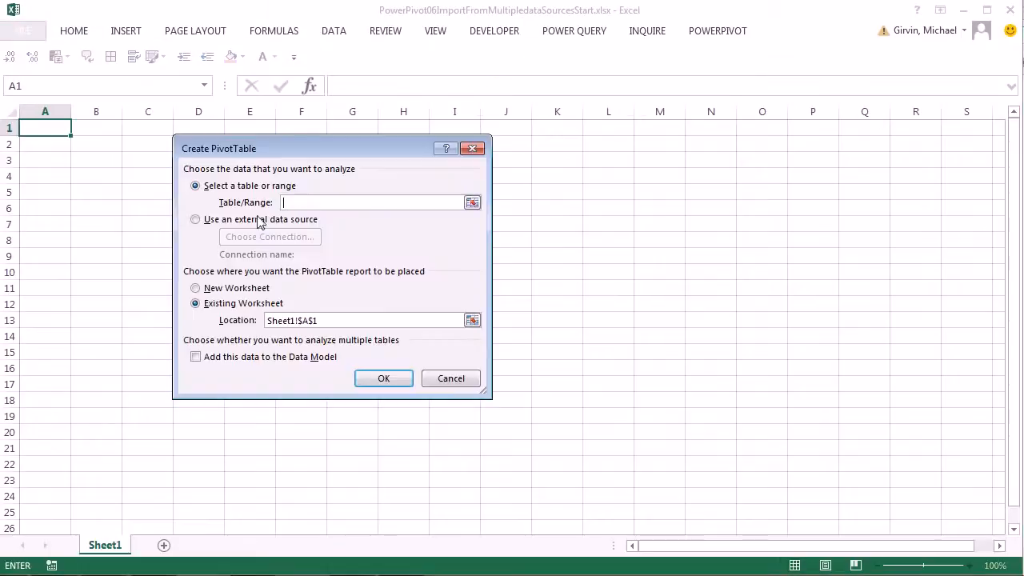
left_click(195, 221)
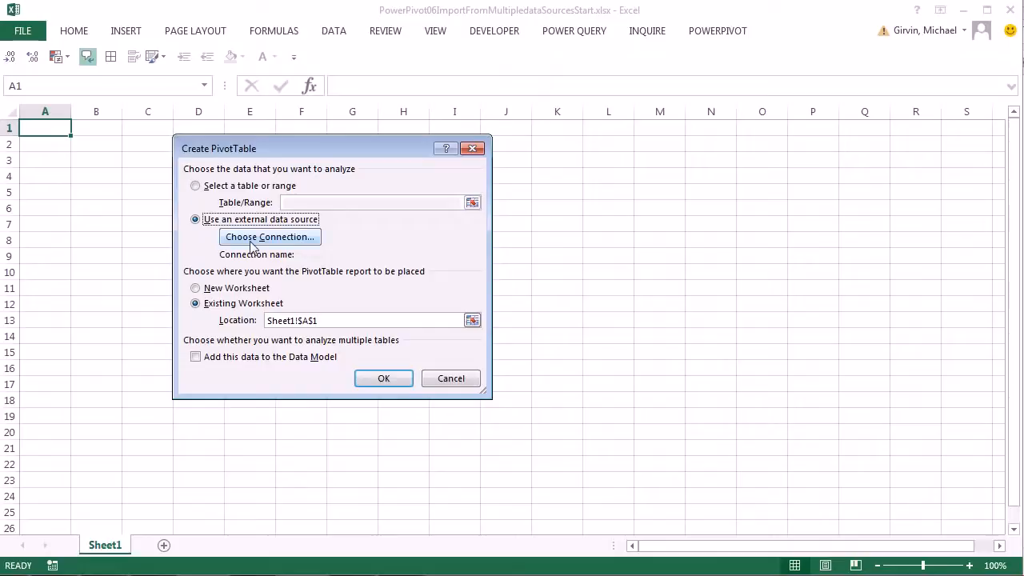
left_click(247, 244)
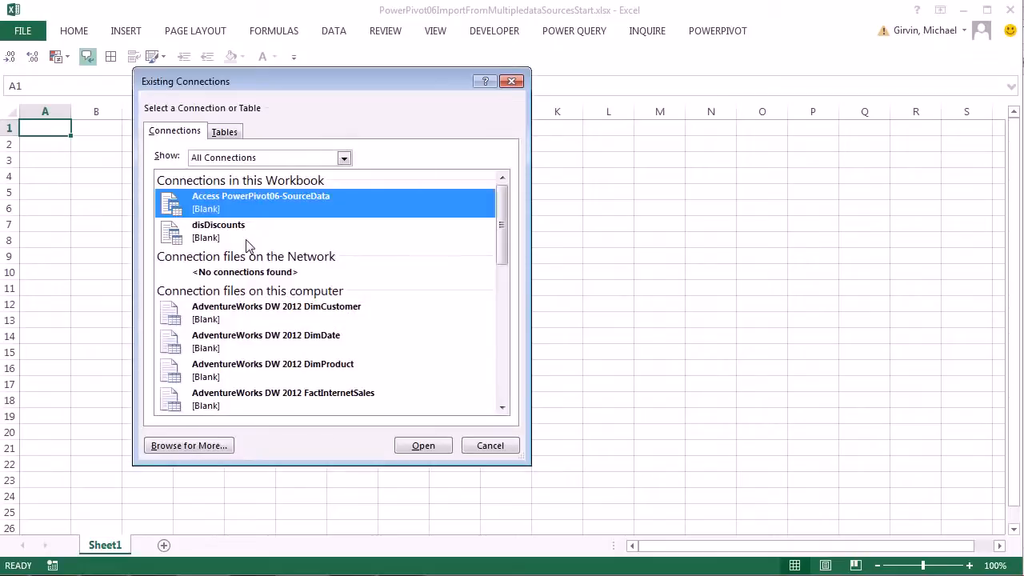
left_click(236, 134)
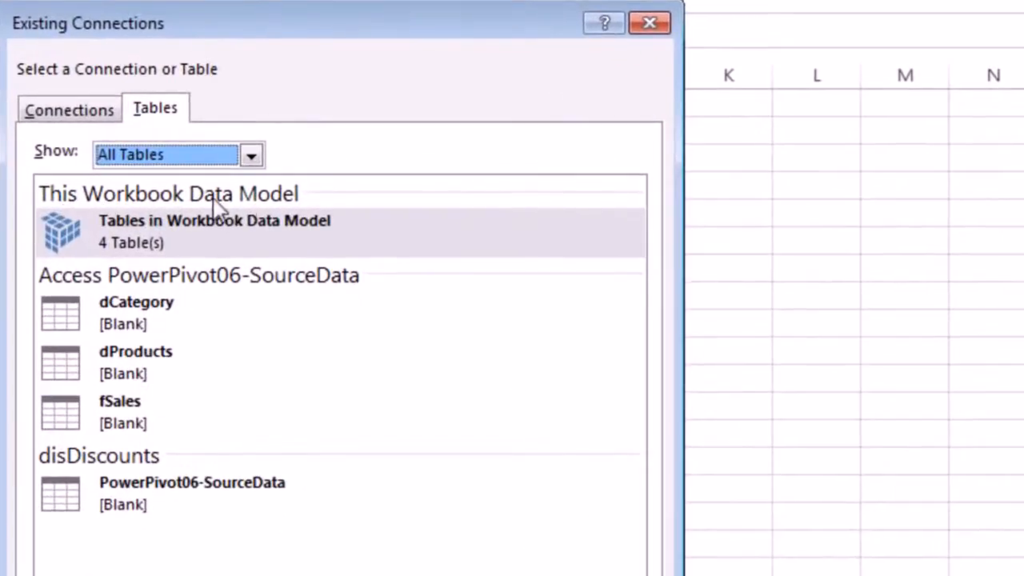
left_click(142, 234)
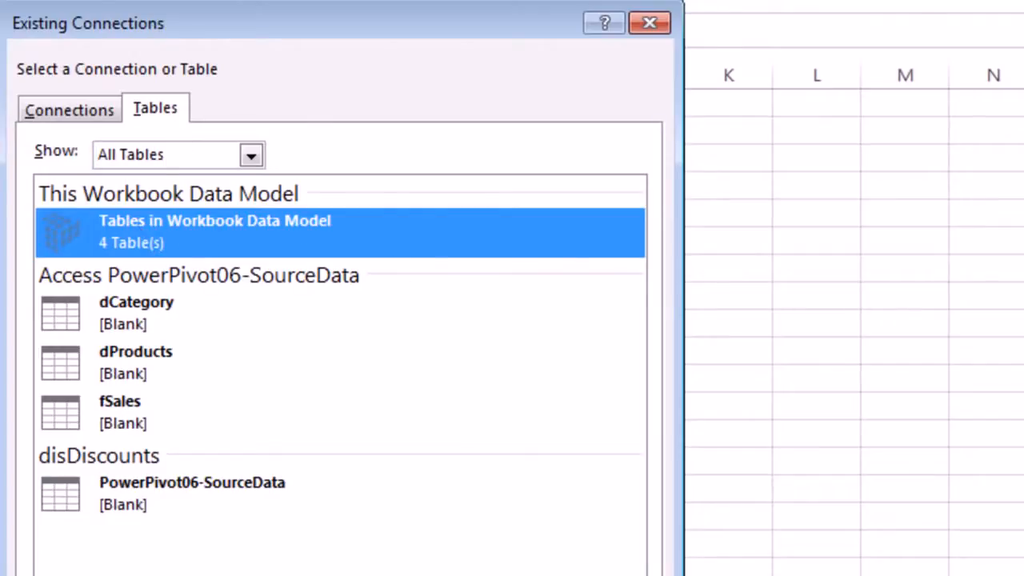
left_click(429, 438)
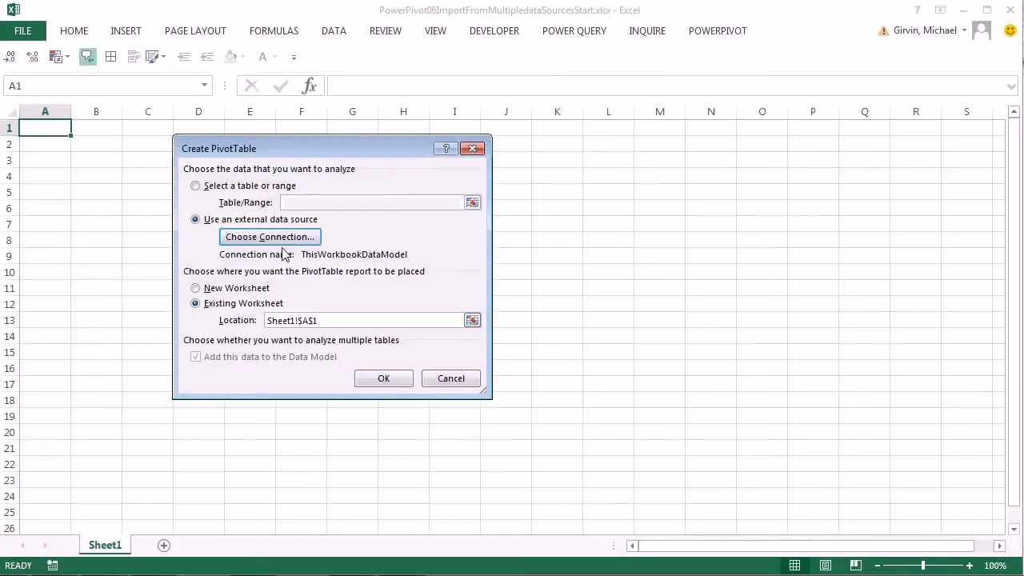
left_click(384, 379)
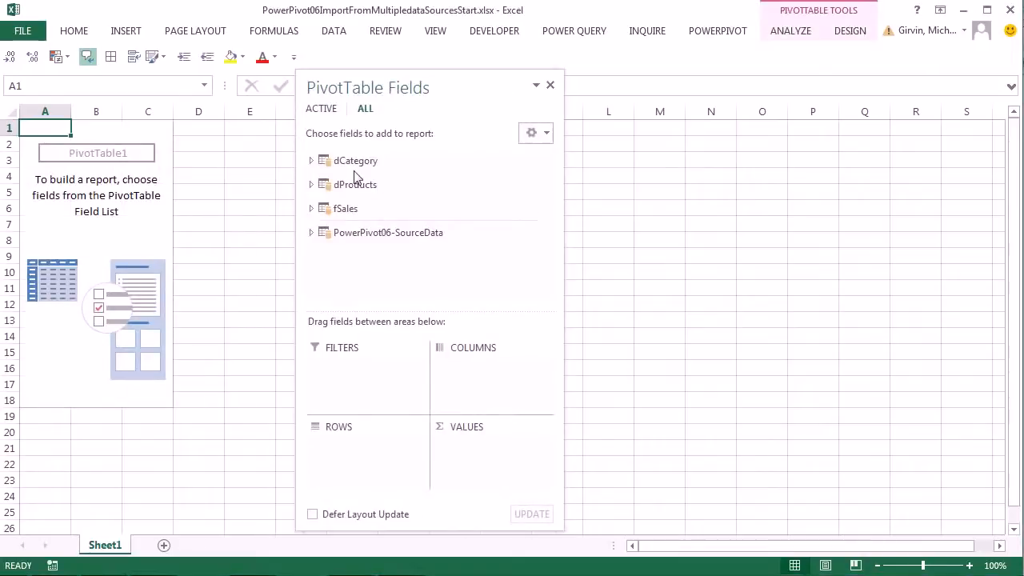
Add the Date field from fSales to the PivotTable rows and refresh the PivotTable
left_click(311, 208)
left_click_drag(357, 224, 360, 452)
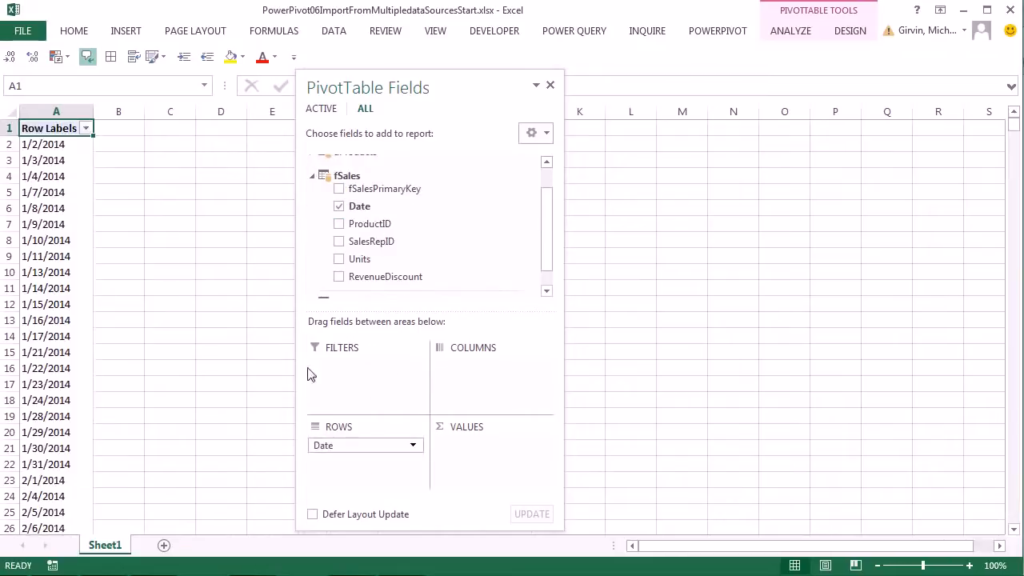
left_click(56, 176)
right_click(59, 179)
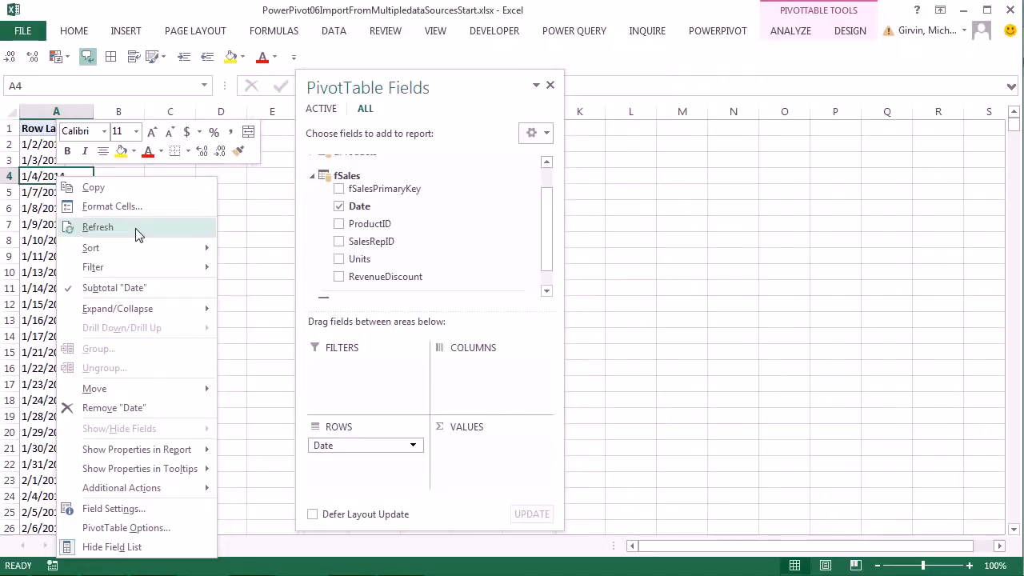
left_click(98, 227)
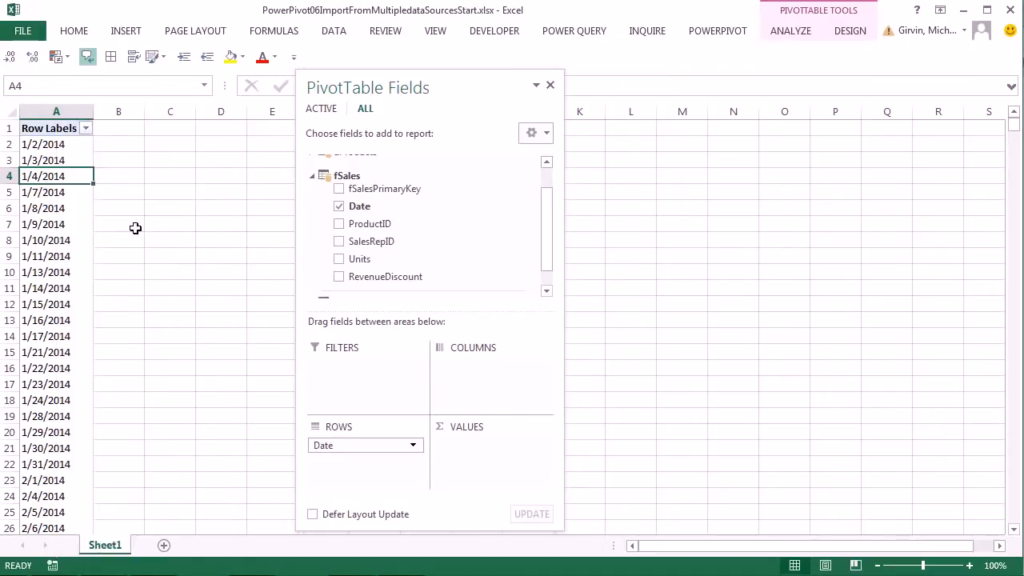
Select all of Sheet1 and clear everything on it, removing the PivotTable
left_click(15, 110)
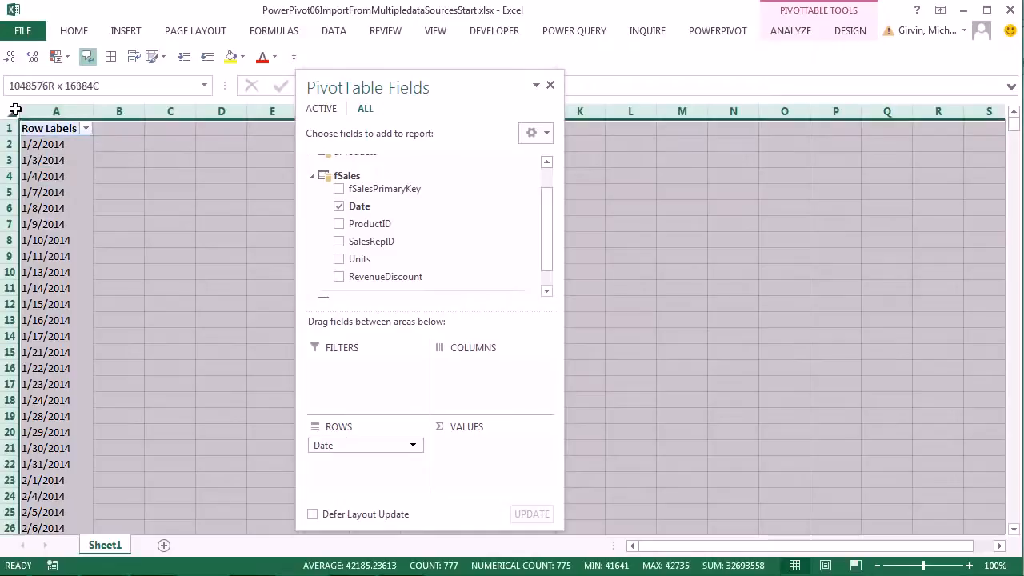
key("alt")
key("e")
key("a")
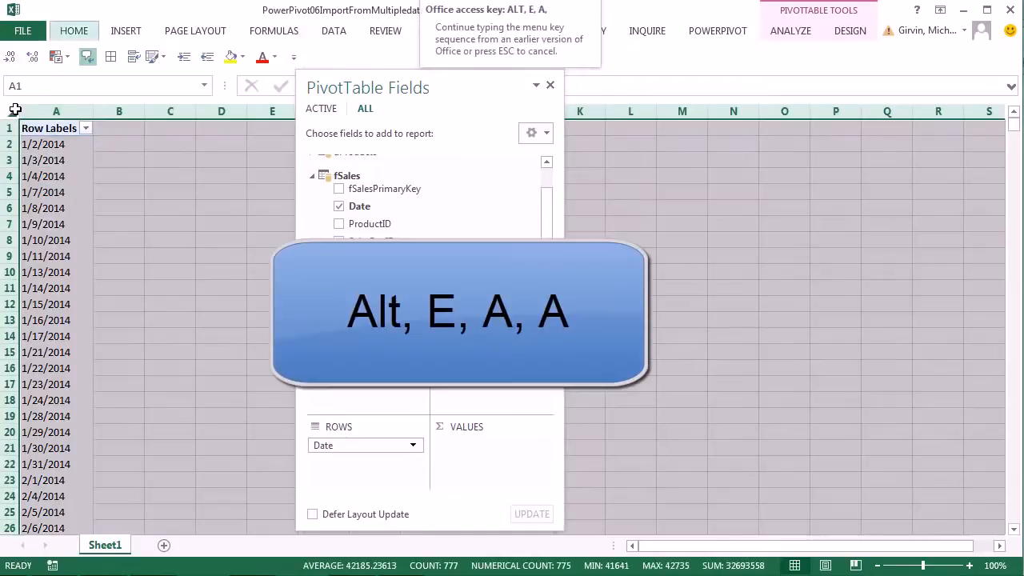
key("a")
left_click(52, 131)
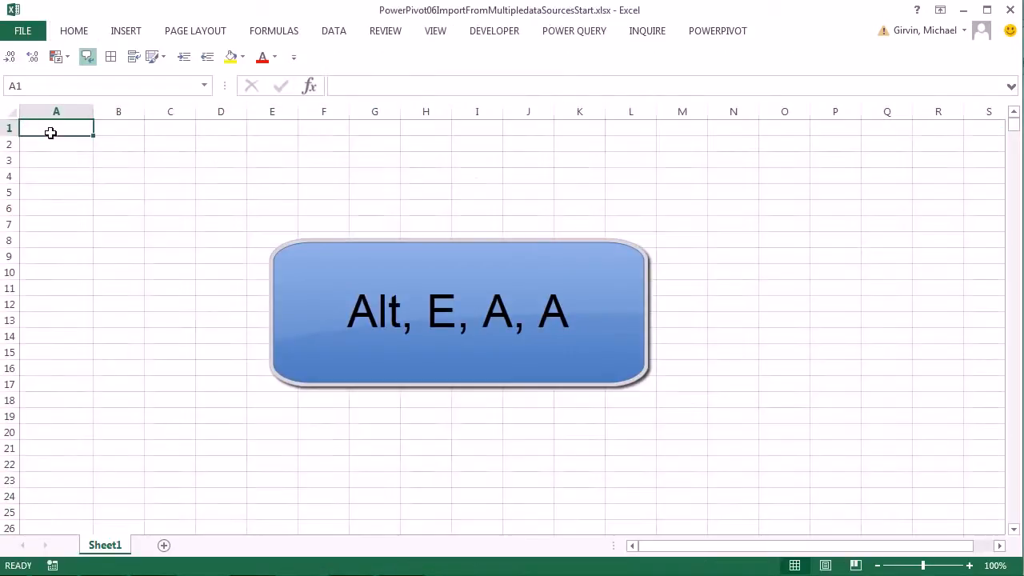
left_click(80, 34)
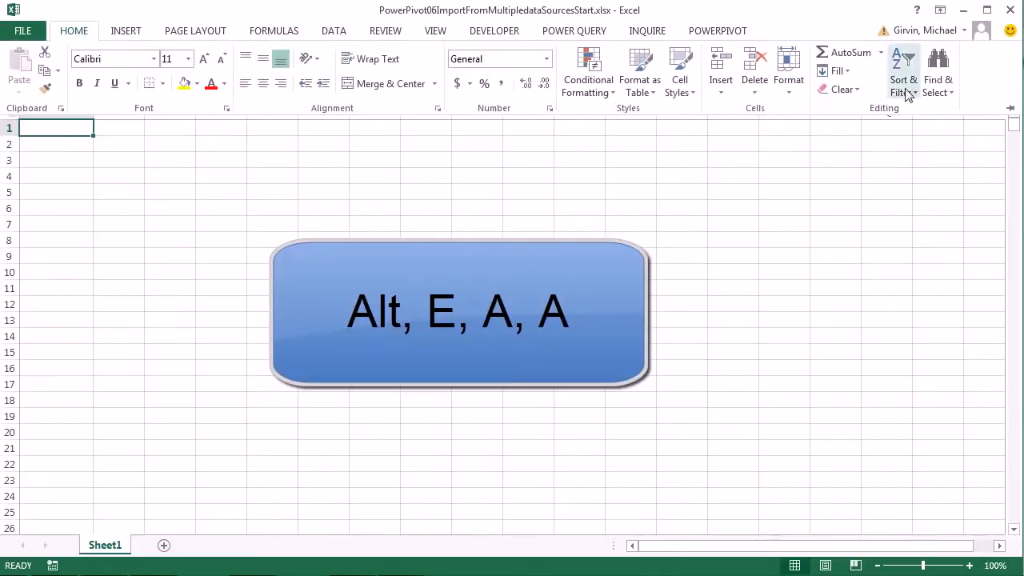
left_click(856, 90)
left_click(859, 110)
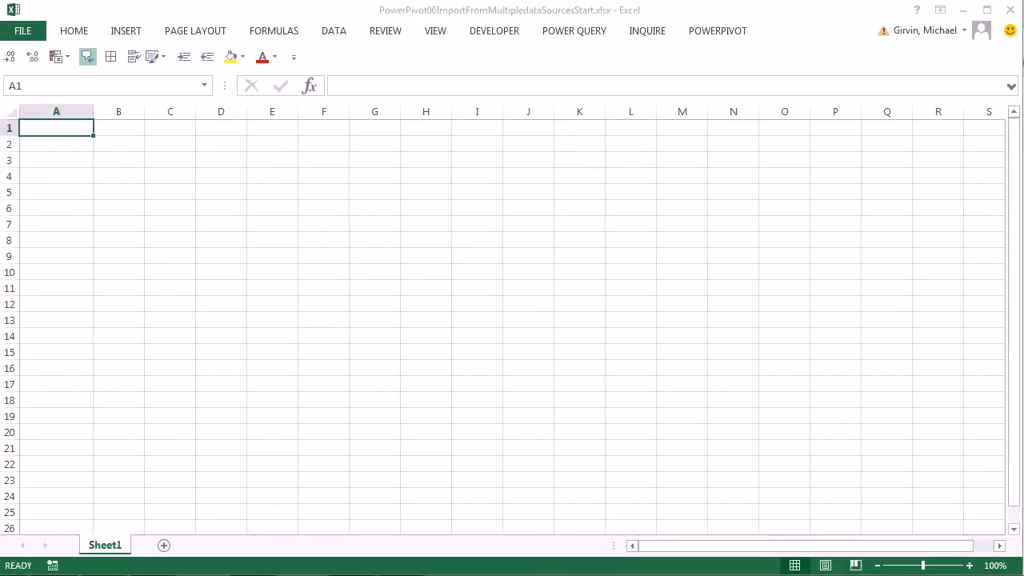
Open the workbook PowerPivot06-SourceData.xlsx from the Desktop folder
left_click(376, 575)
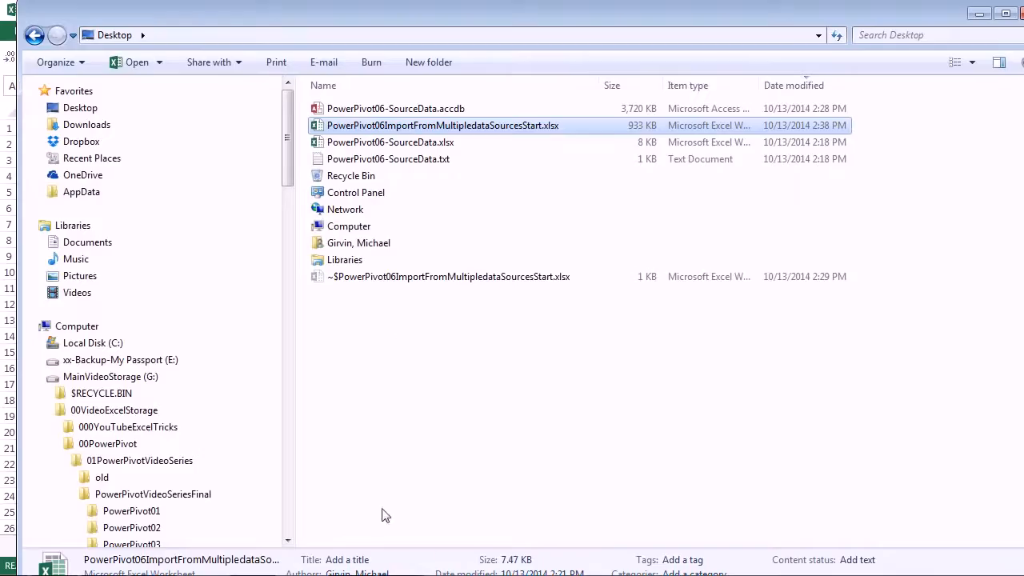
double_click(397, 144)
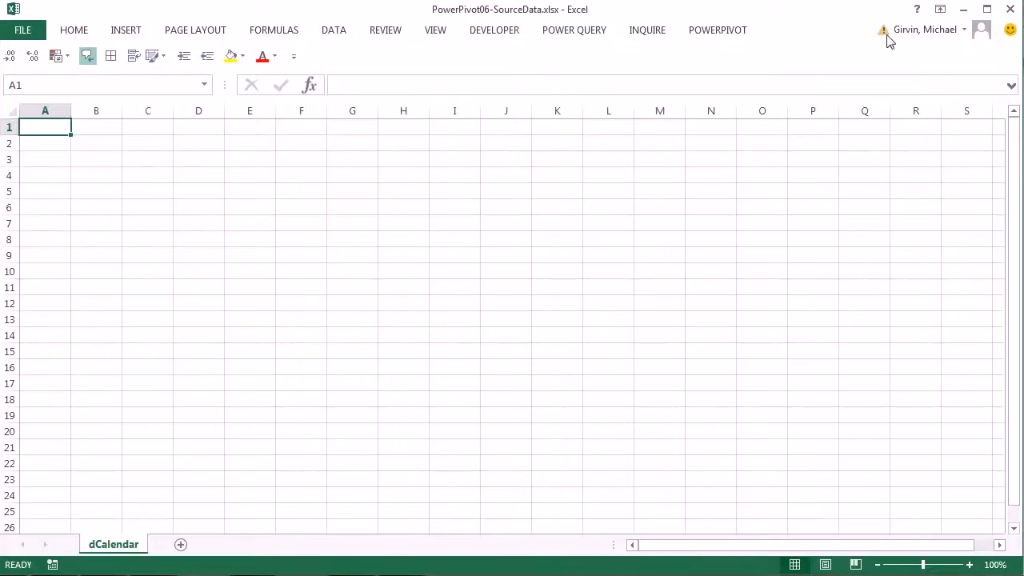
left_click_drag(1021, 59, 1023, 59)
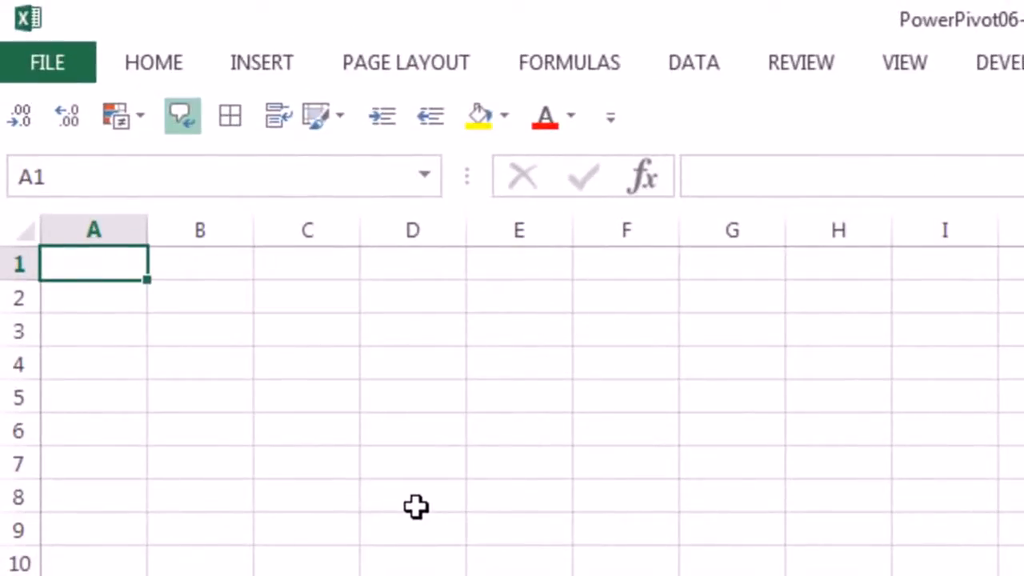
Enter the bold header Dates in A1 of the dCalendar sheet and the date 1/1/2014 in A2
type("Dates")
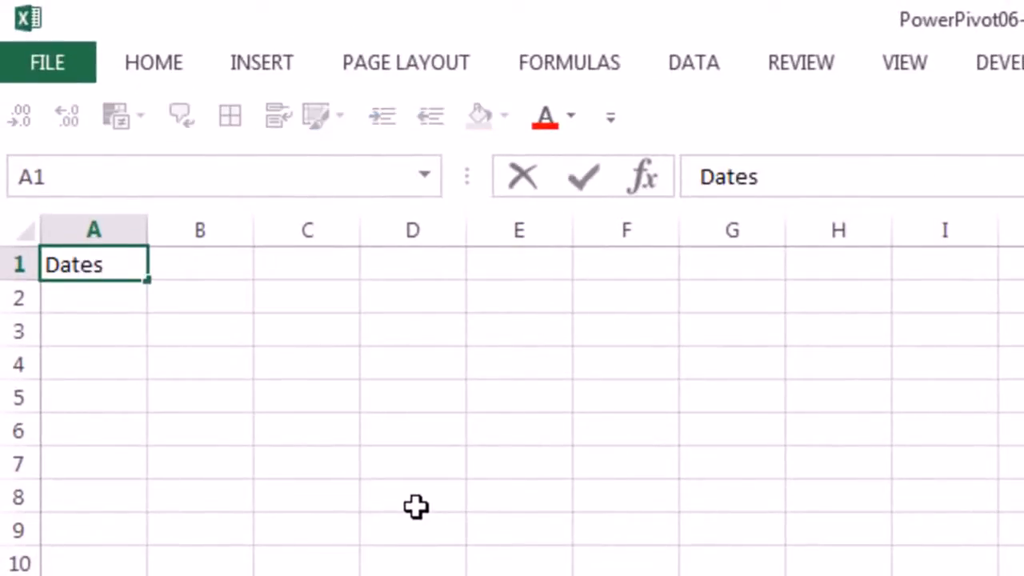
key("ctrl+Return")
key("ctrl+b")
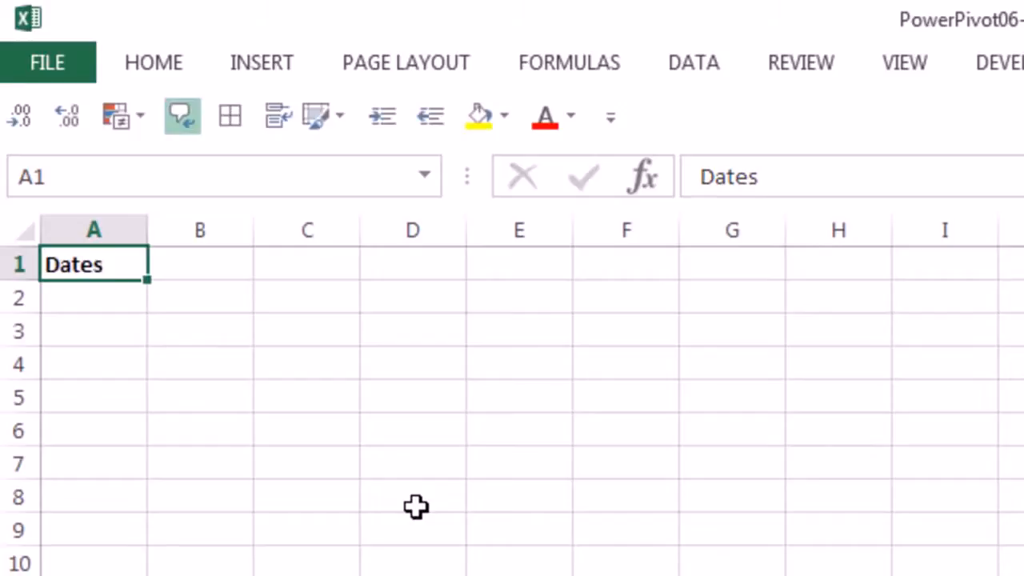
key("Down")
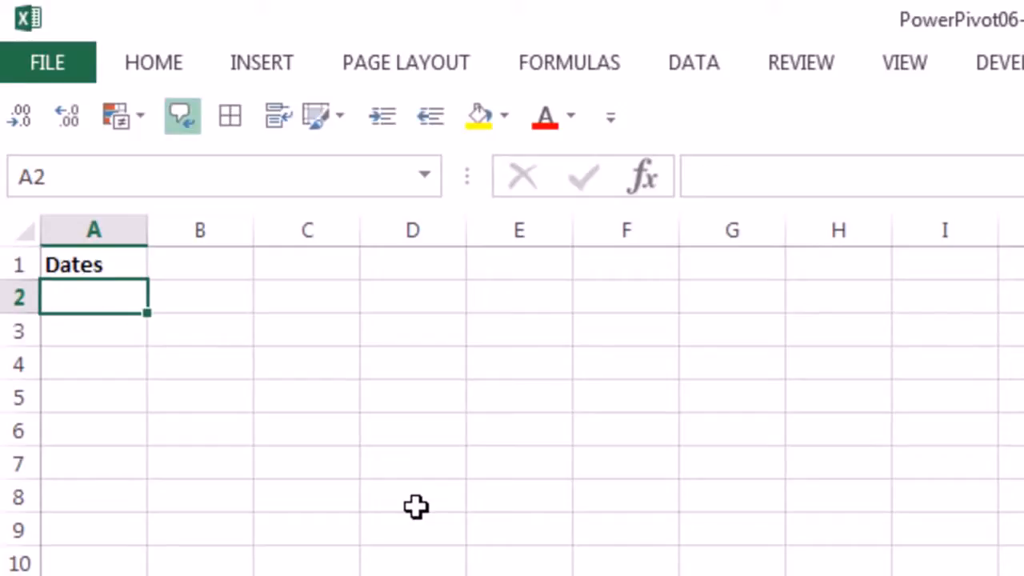
type("1/1/2")
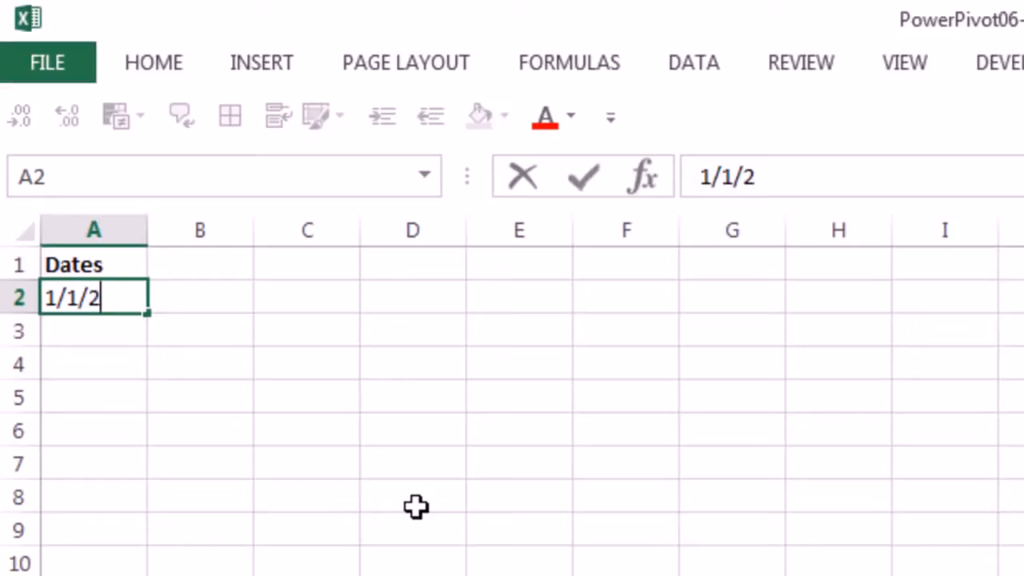
type("014")
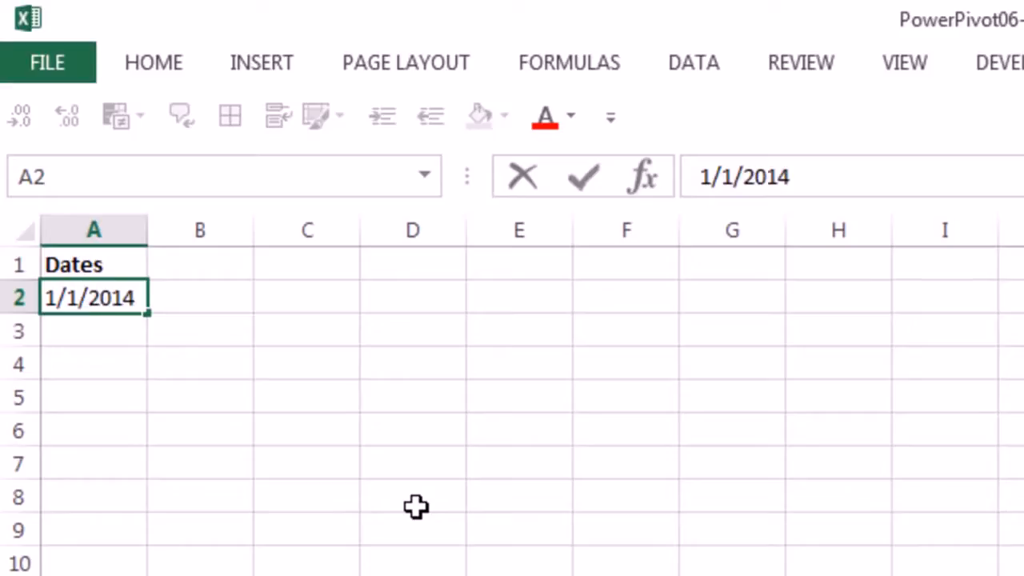
key("ctrl+Return")
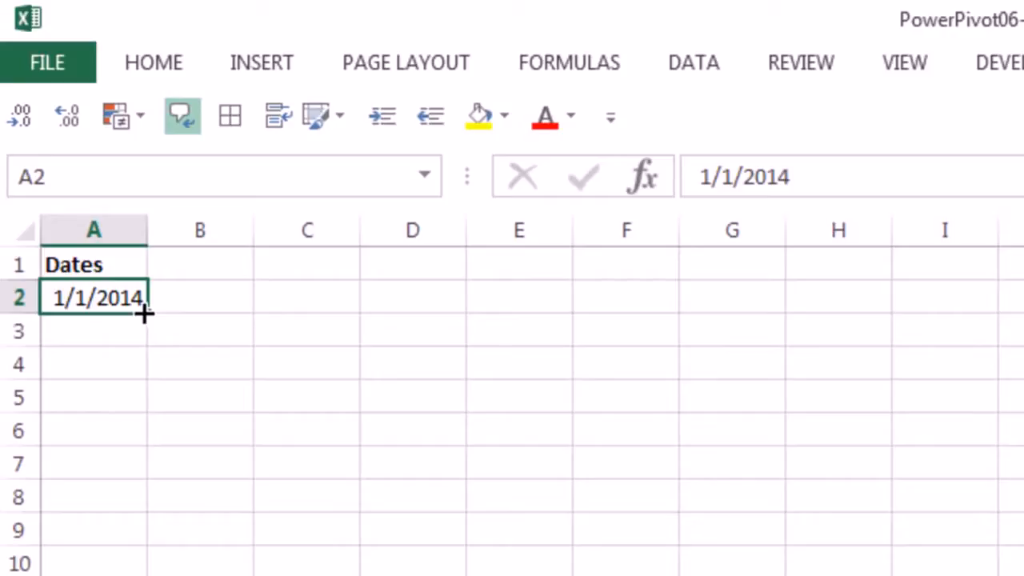
Fill the daily dates down column A from A2 through 12/31/2016 in row 1097, and autofit the column width
left_click_drag(145, 314, 88, 274)
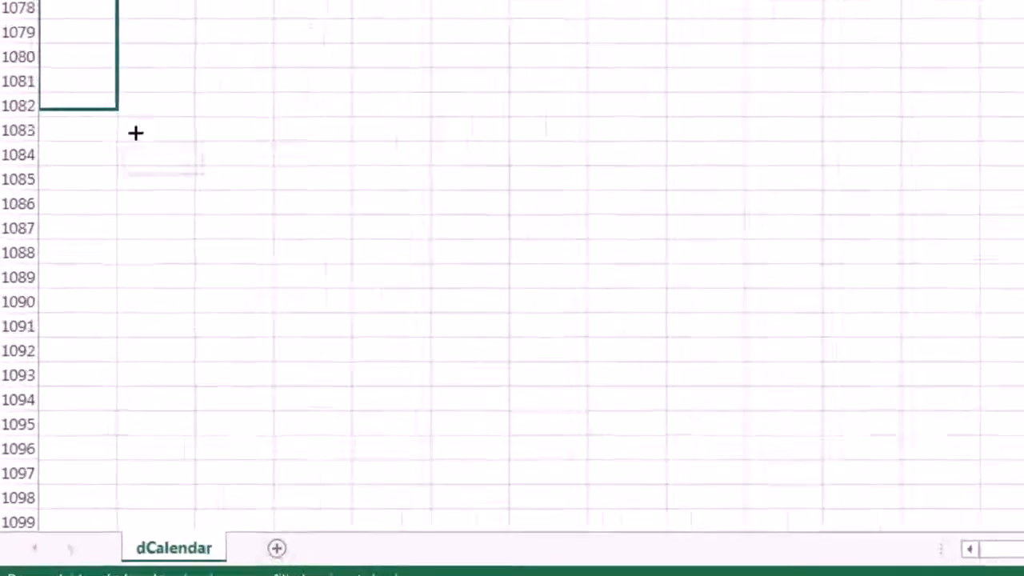
left_click_drag(135, 133, 104, 280)
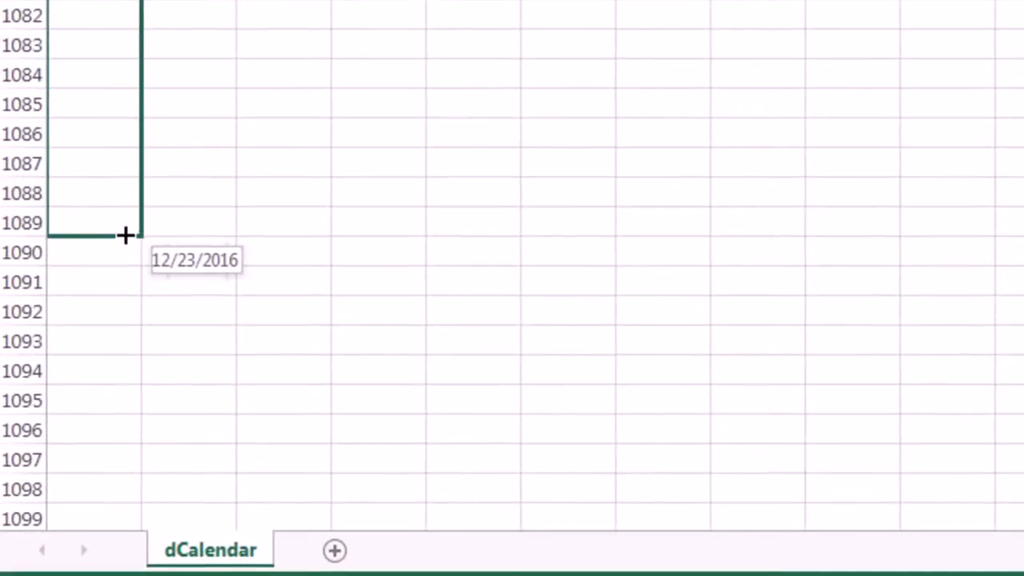
left_click_drag(125, 234, 116, 474)
double_click(80, 109)
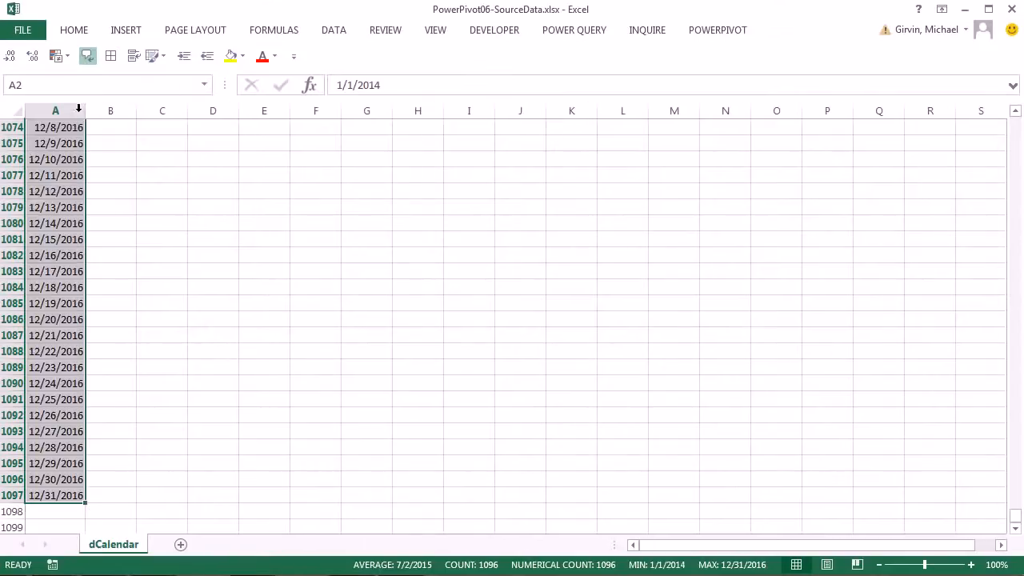
Convert the Dates column into an Excel table with a header row
key("ctrl+Home")
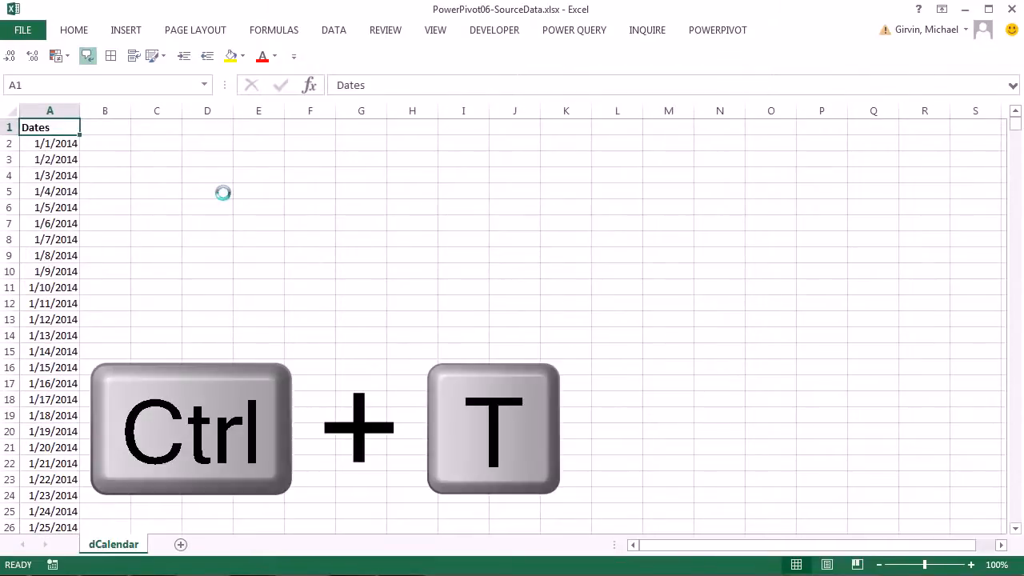
key("ctrl+t")
key("Return")
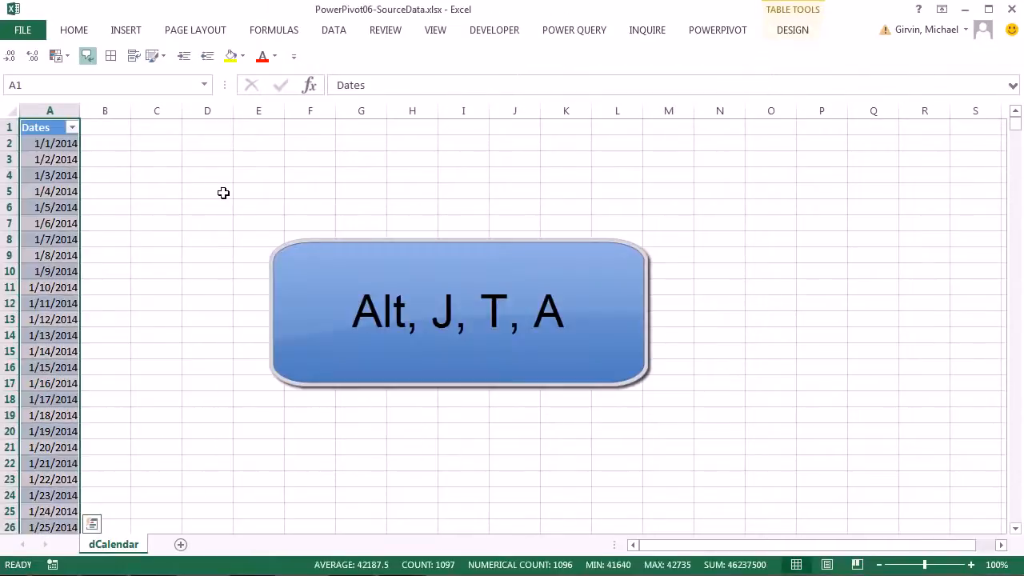
Name the dates table dCalendar and select cell B1 beside its header
key("alt")
key("j")
type("ta")
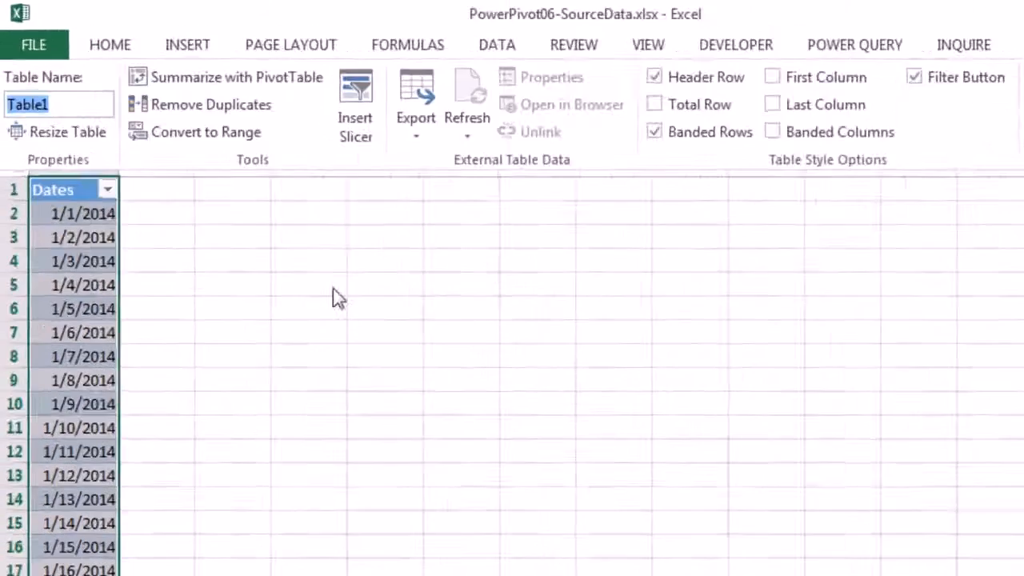
type("dCalendar")
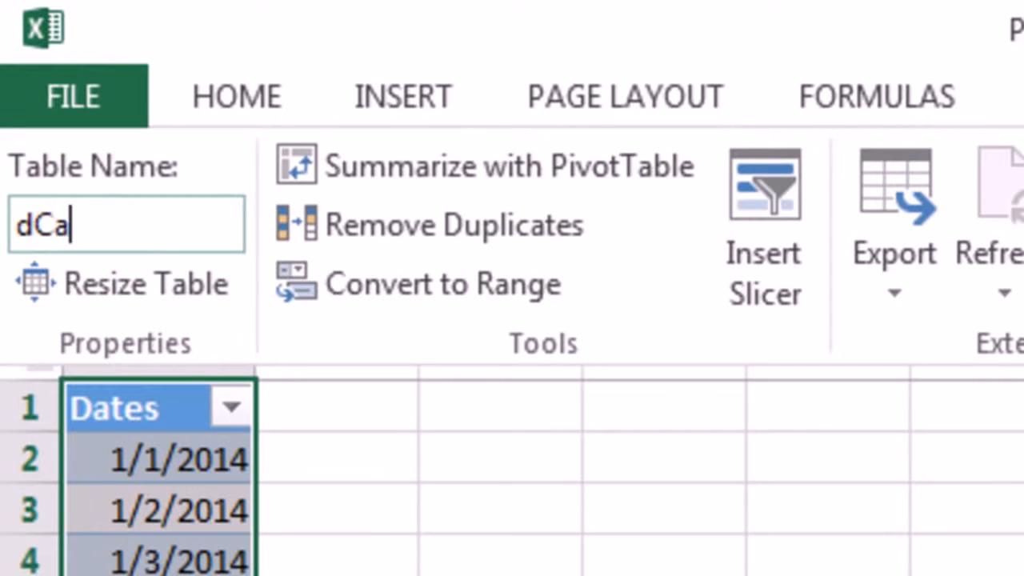
key("Return")
left_click(192, 511)
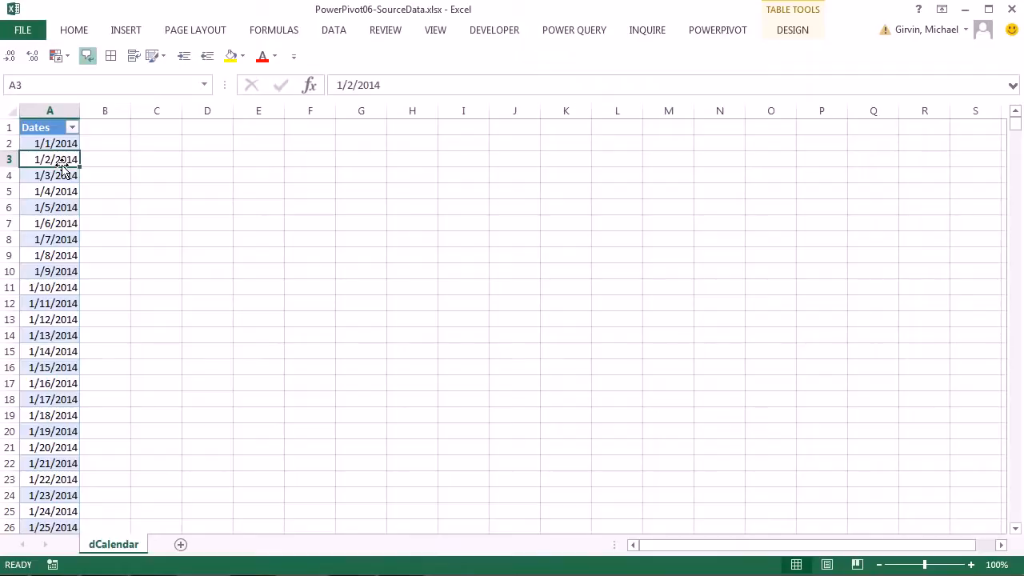
left_click(96, 129)
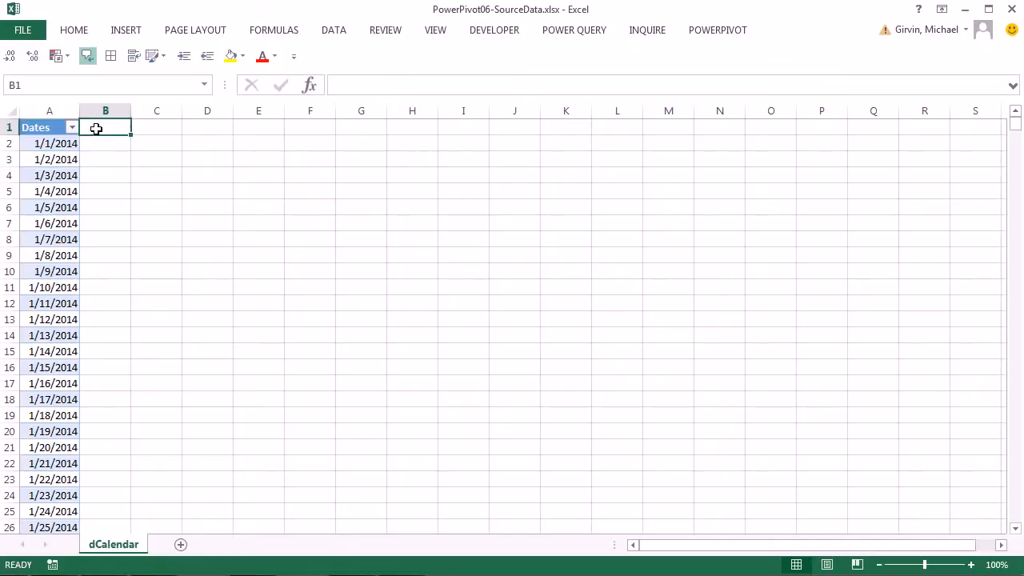
left_click(152, 126)
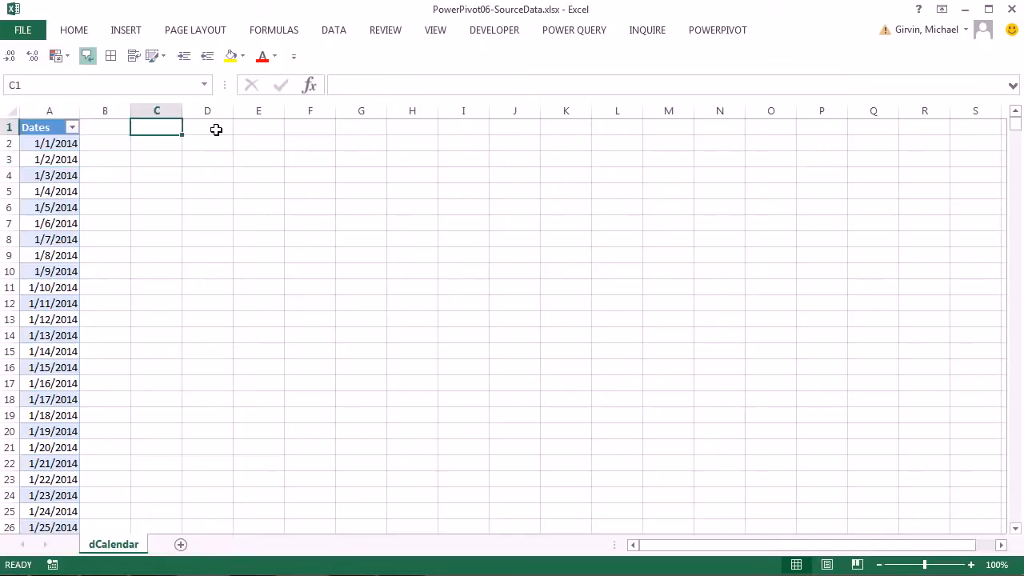
left_click(214, 128)
left_click(250, 128)
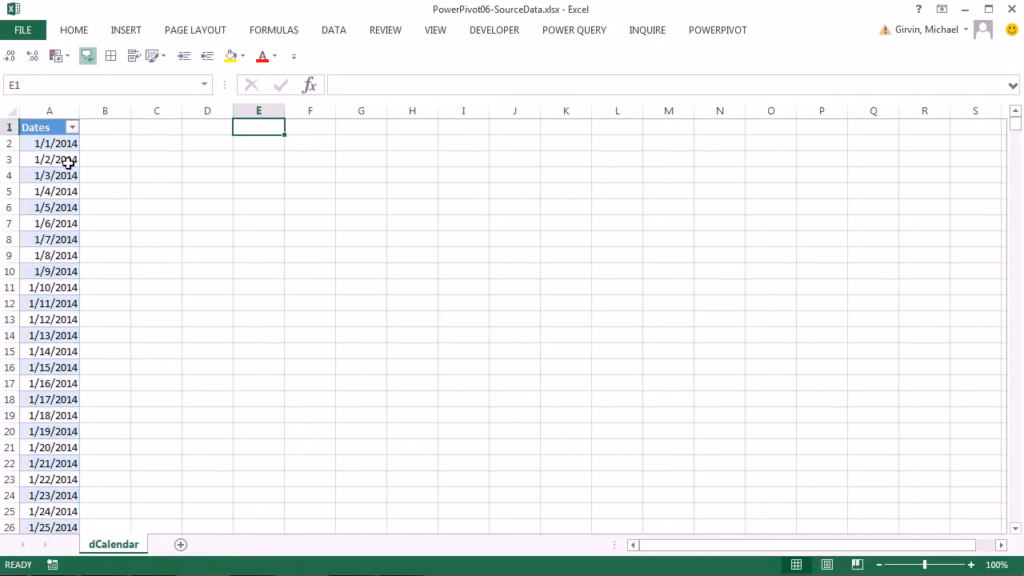
Save and close the PowerPivot06-SourceData workbook, and open the PowerPivot window of the PowerPivot06ImportFromMultipledataSourcesStart workbook
key("ctrl+s")
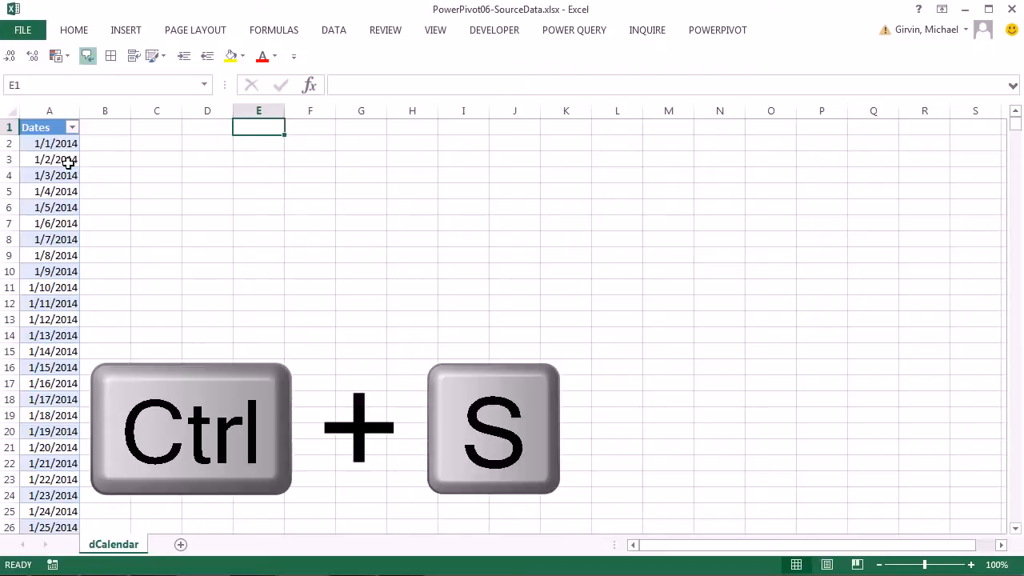
key("alt+F4")
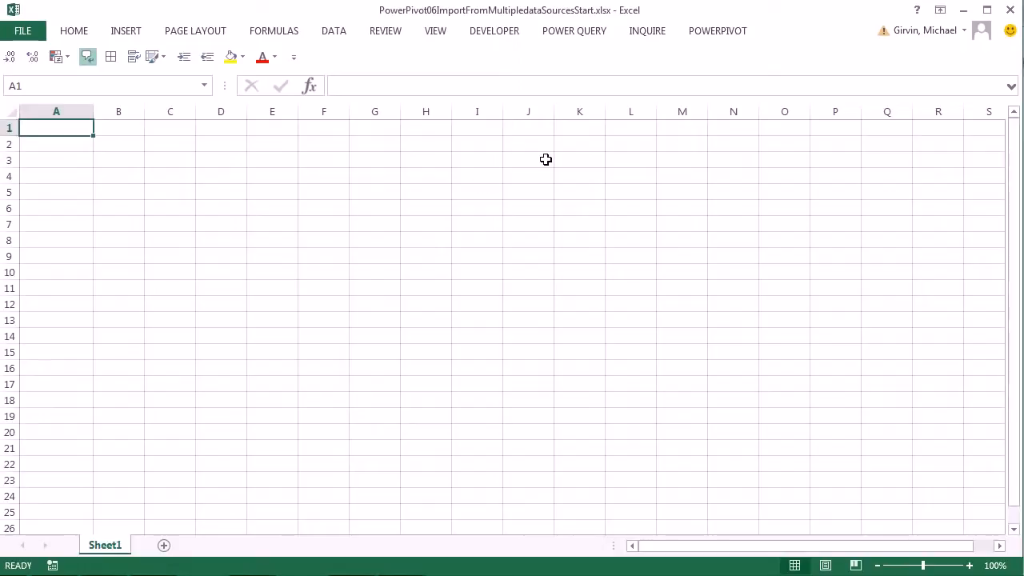
key("alt")
key("b")
key("m")
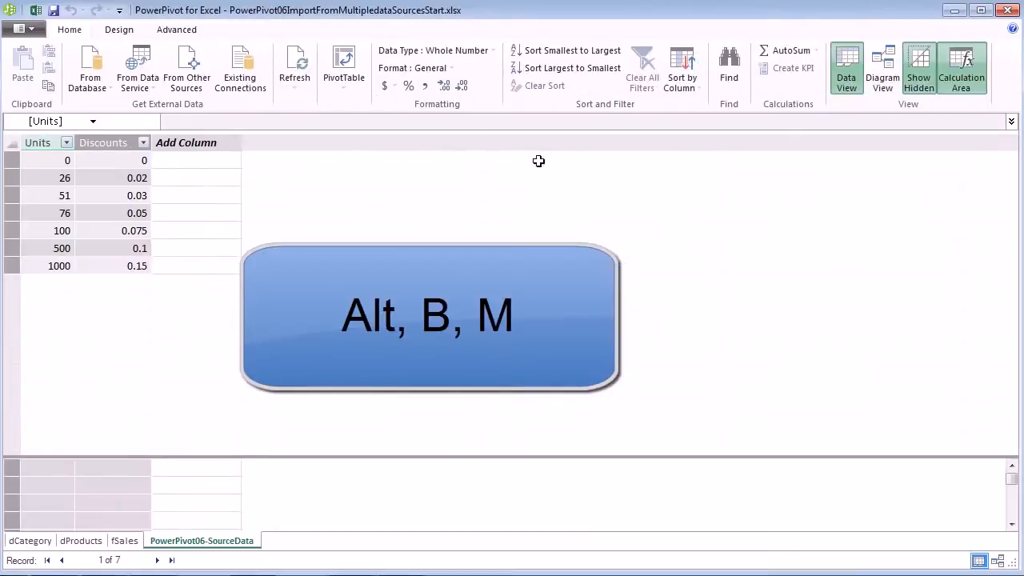
Connect PowerPivot to the Excel file PowerPivot06-SourceData.xlsx, using its first row as column headers
left_click(195, 90)
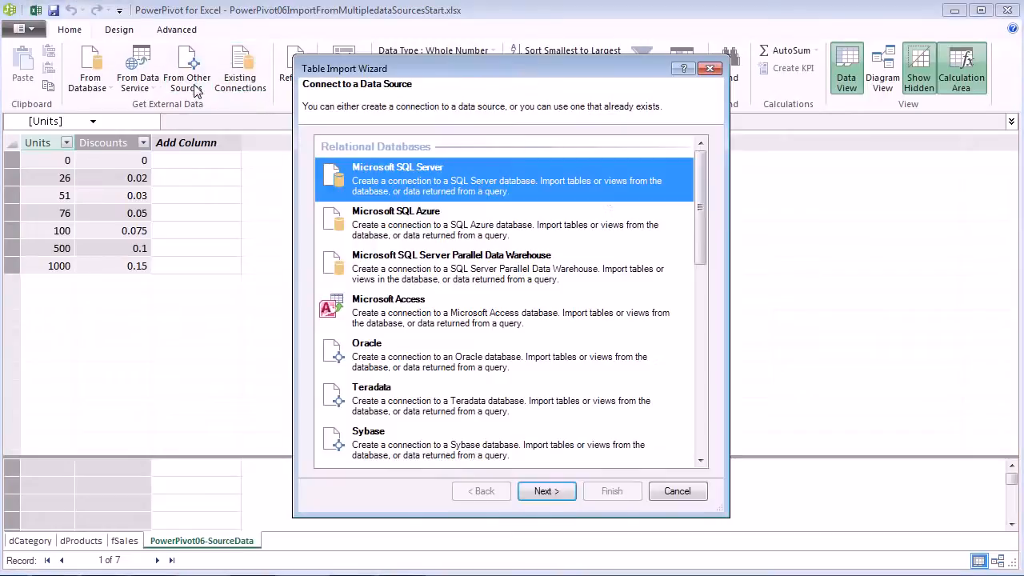
left_click_drag(698, 219, 639, 443)
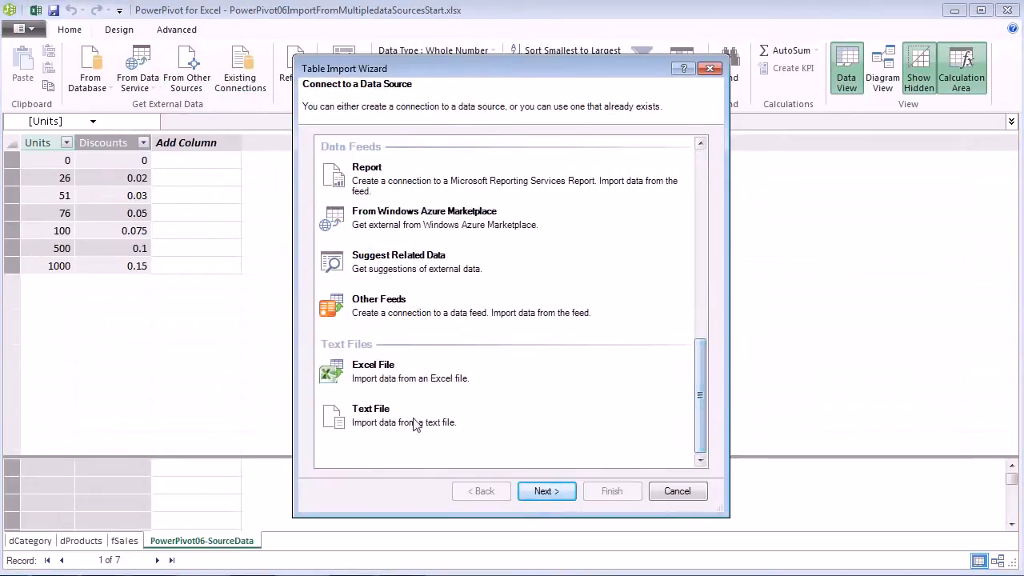
double_click(375, 381)
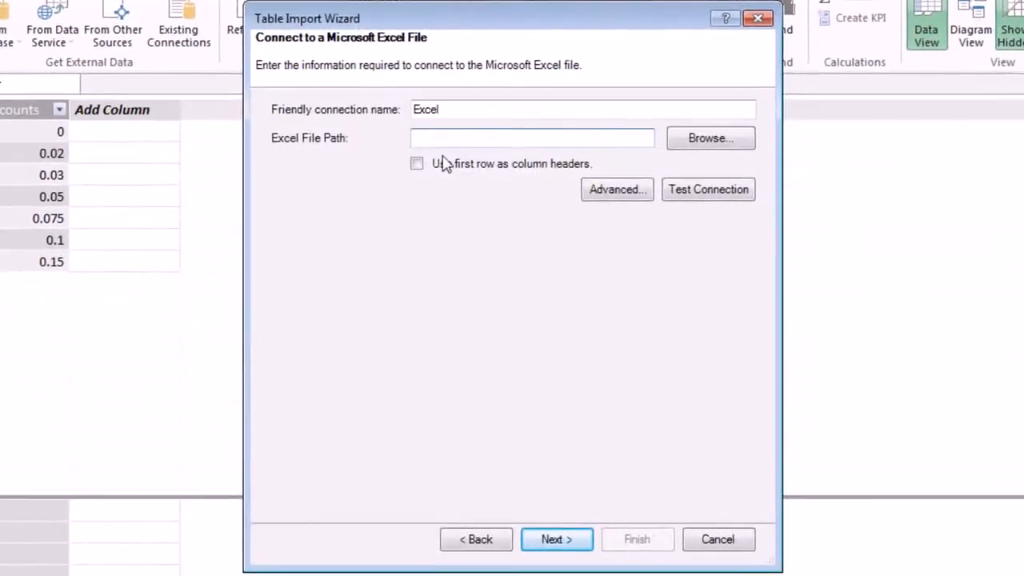
left_click(417, 164)
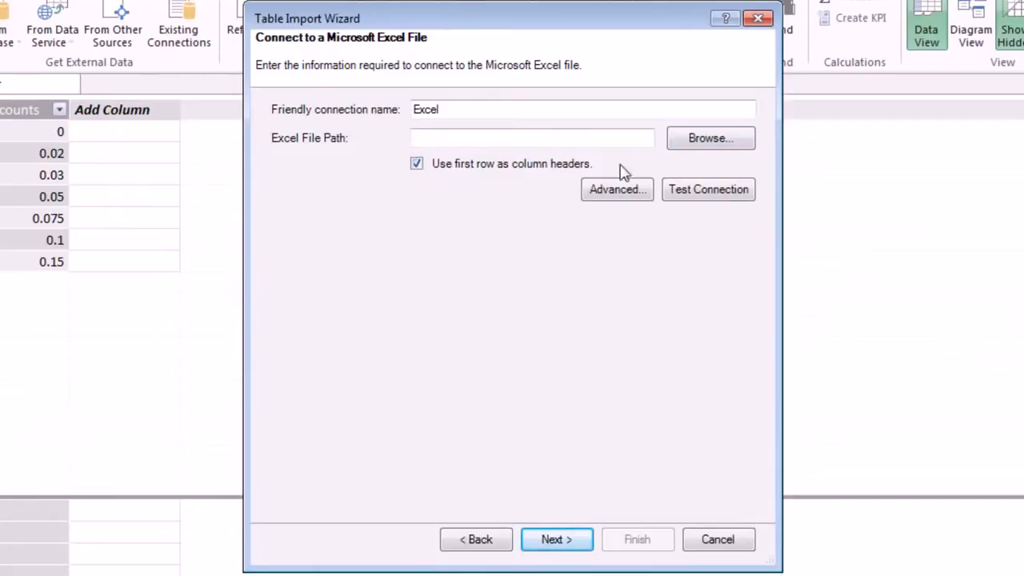
left_click(688, 146)
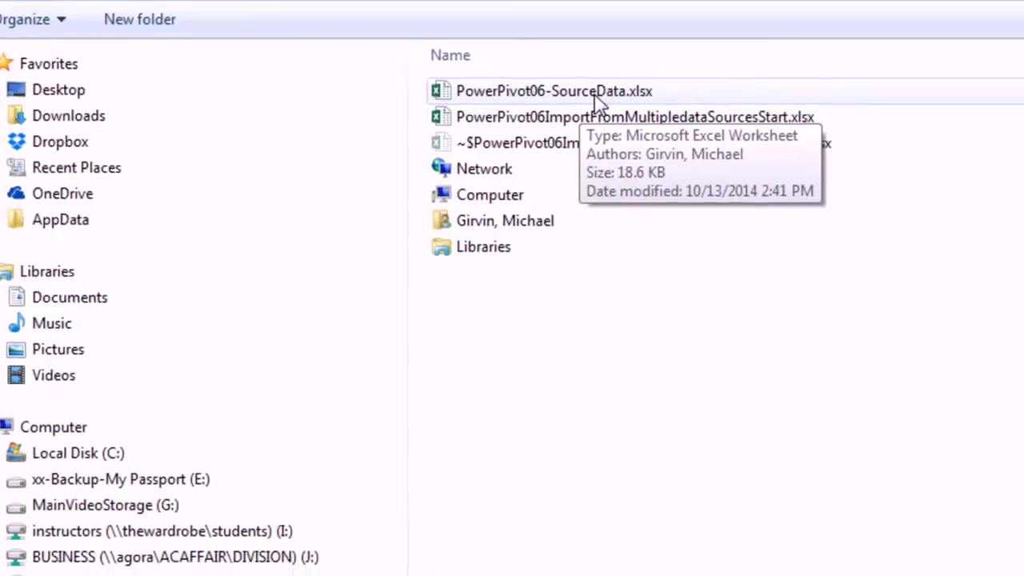
double_click(617, 104)
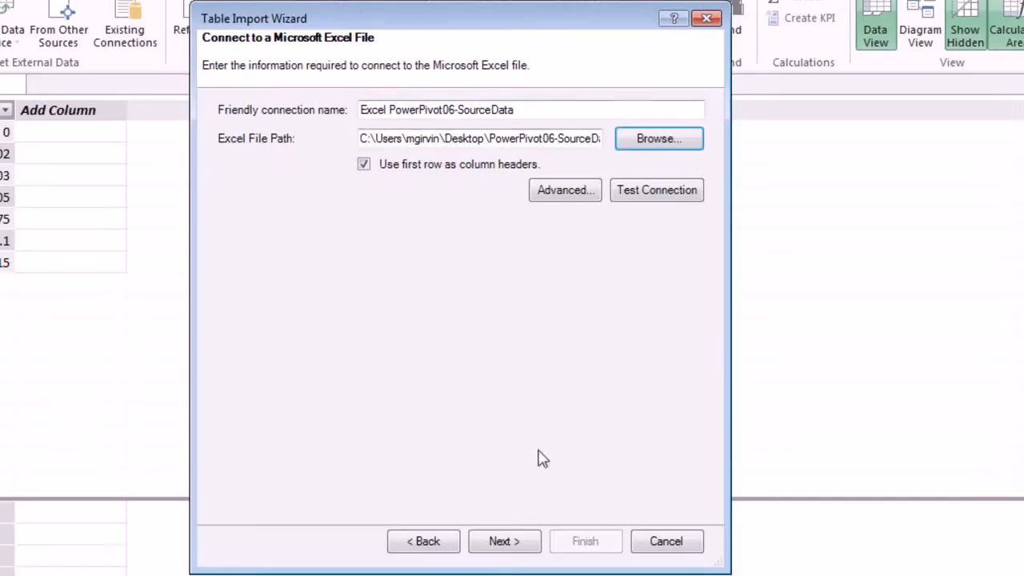
left_click(516, 543)
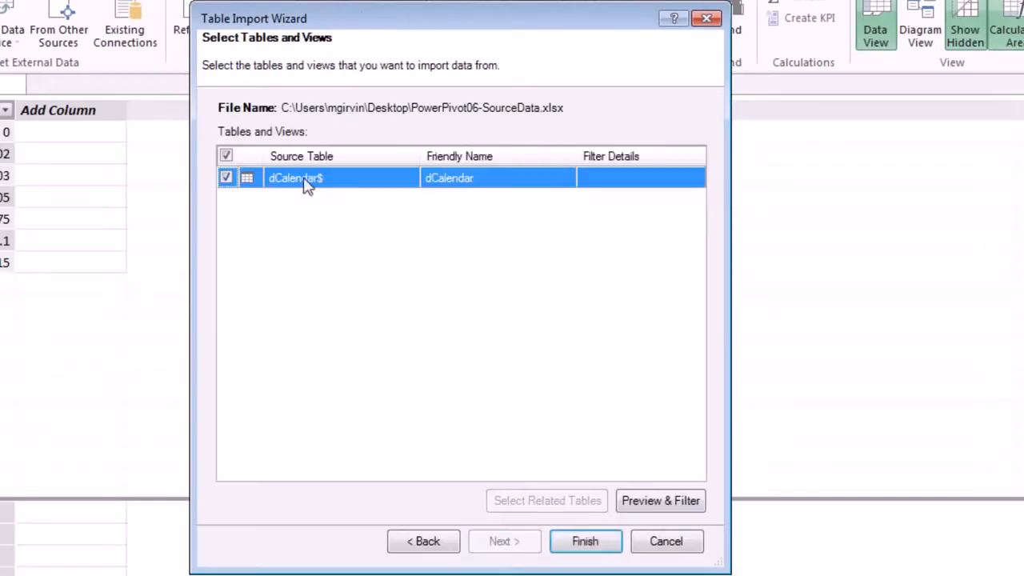
Preview the dCalendar$ source table and import it into PowerPivot as dCalendar
left_click(648, 505)
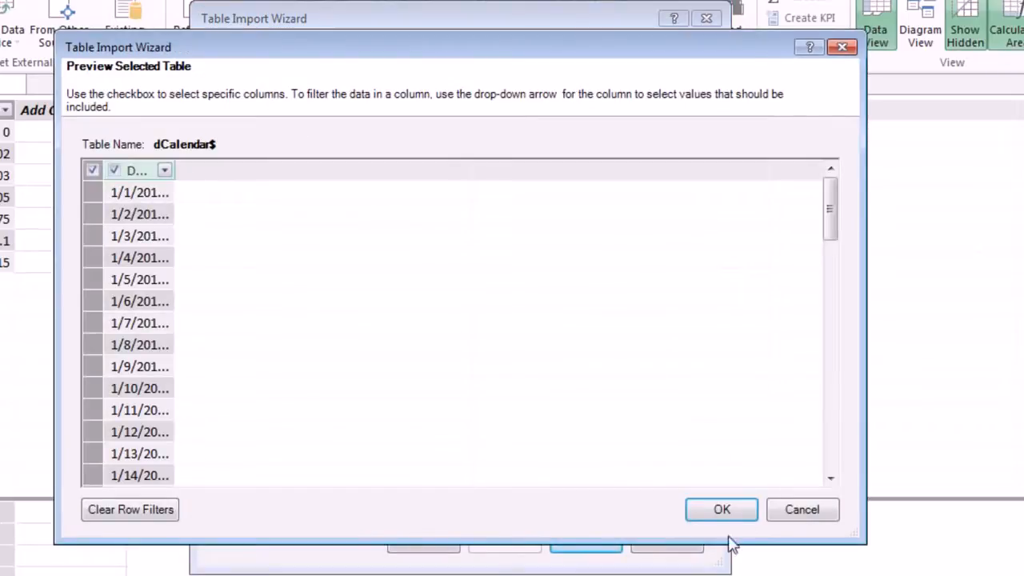
left_click(738, 509)
left_click(585, 541)
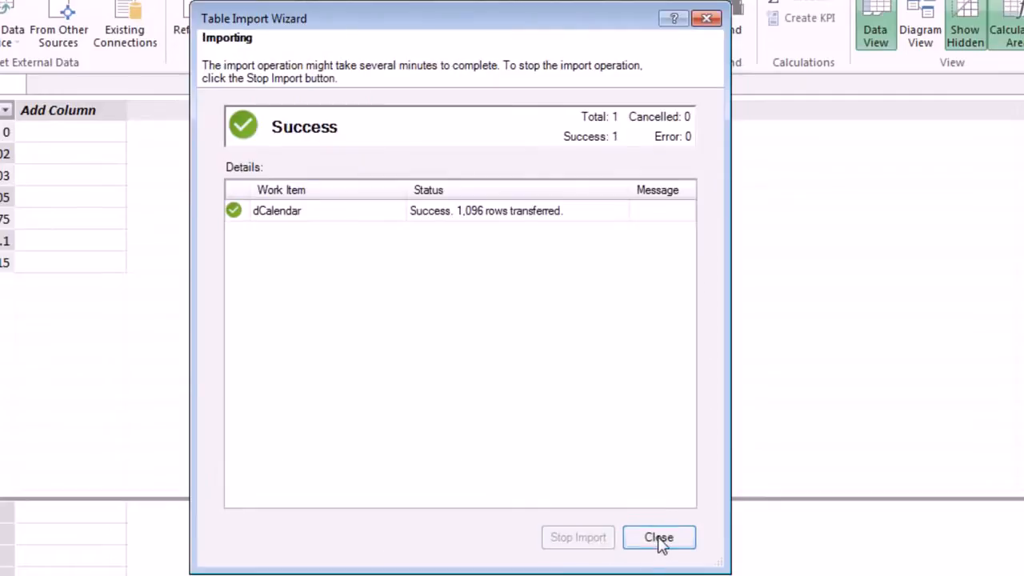
left_click(658, 540)
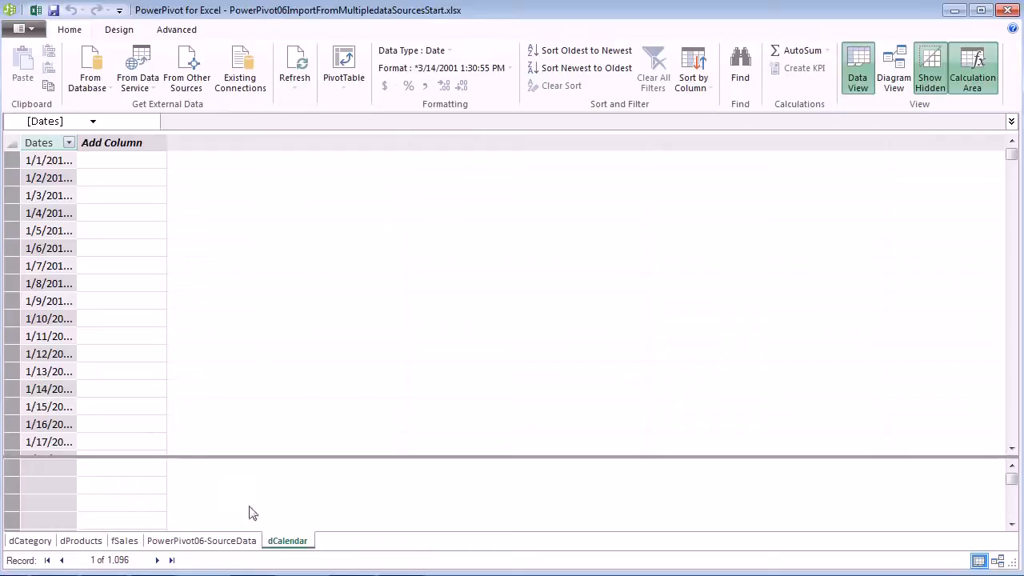
Reopen PowerPivot06-SourceData.xlsx from the Desktop folder in Excel and add a new sheet named DisSalesCategories
left_click(330, 574)
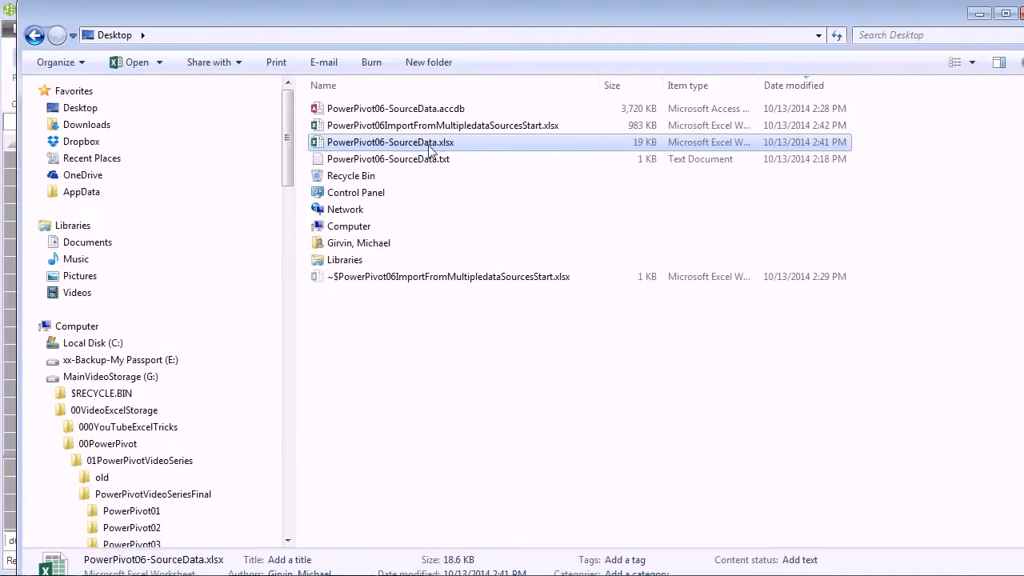
double_click(383, 164)
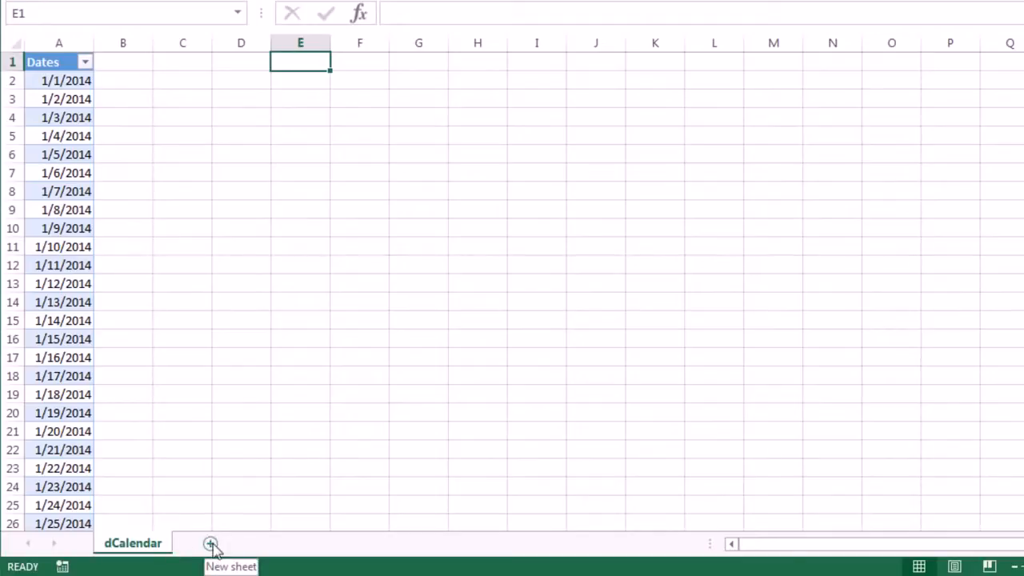
left_click(212, 543)
double_click(212, 544)
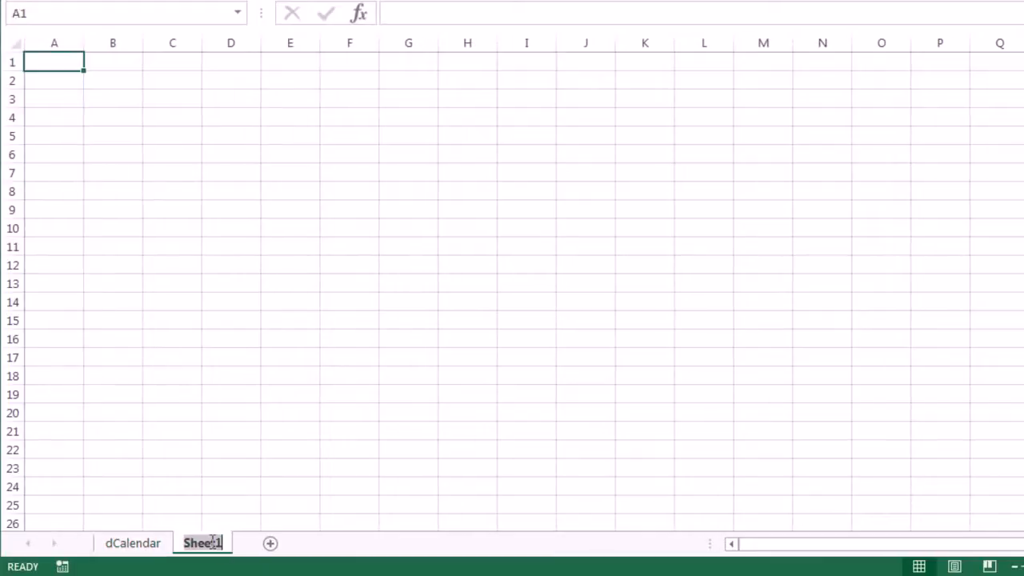
type("Di")
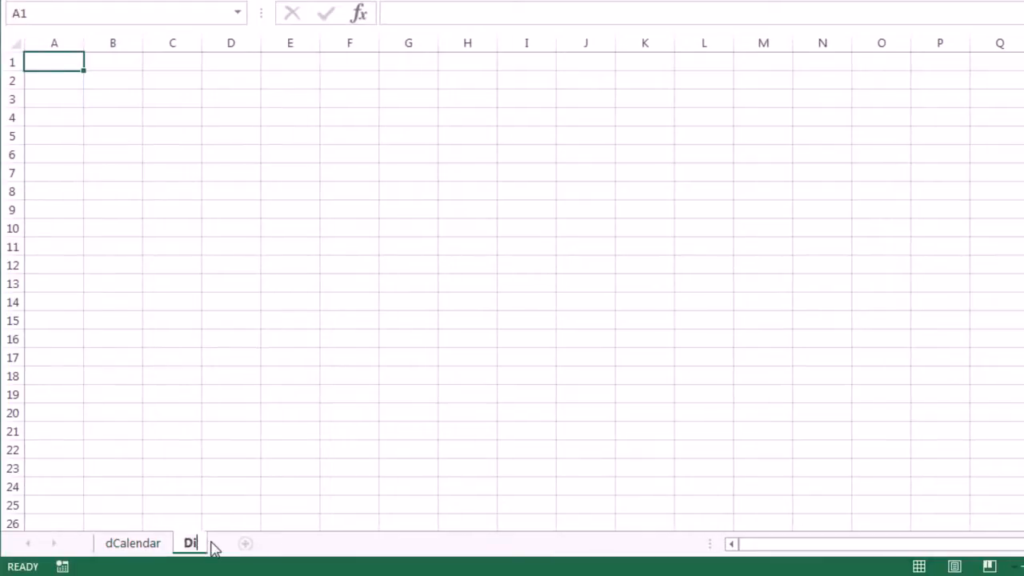
type("sSalesCategories")
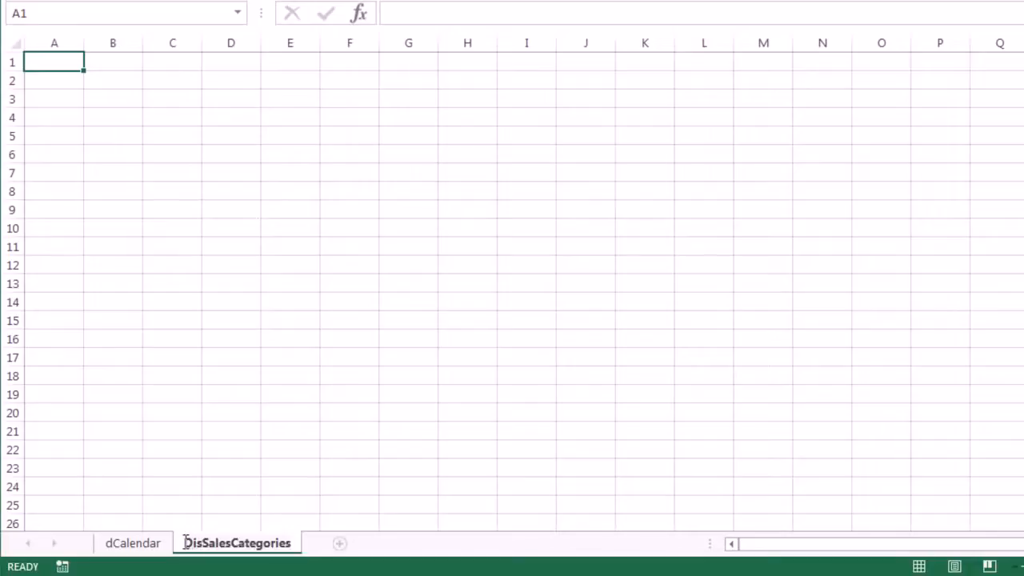
Copy the new sheet's name DisSalesCategories to the clipboard and confirm the sheet name
left_click_drag(186, 543, 310, 552)
key("ctrl+c")
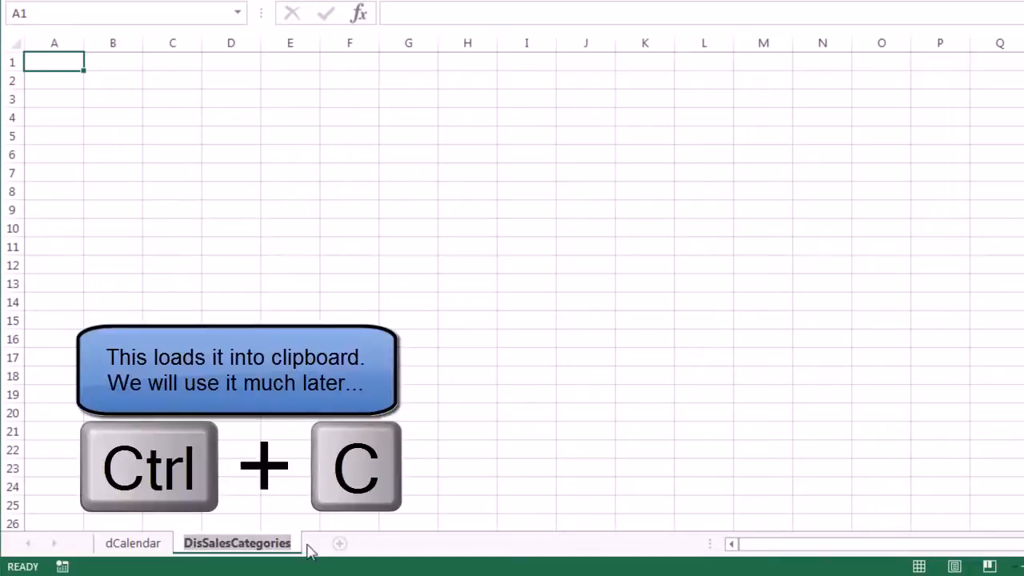
key("Return")
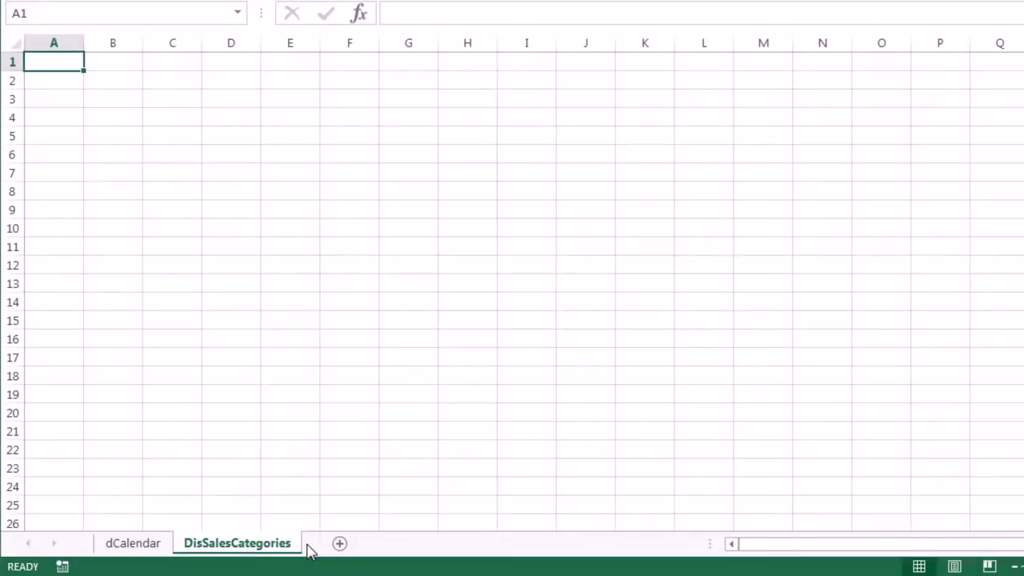
Enter the headers Lower in A1 and Upper in B1, and the first lower limit 0 in A2
scroll(229, 189, "up", 8)
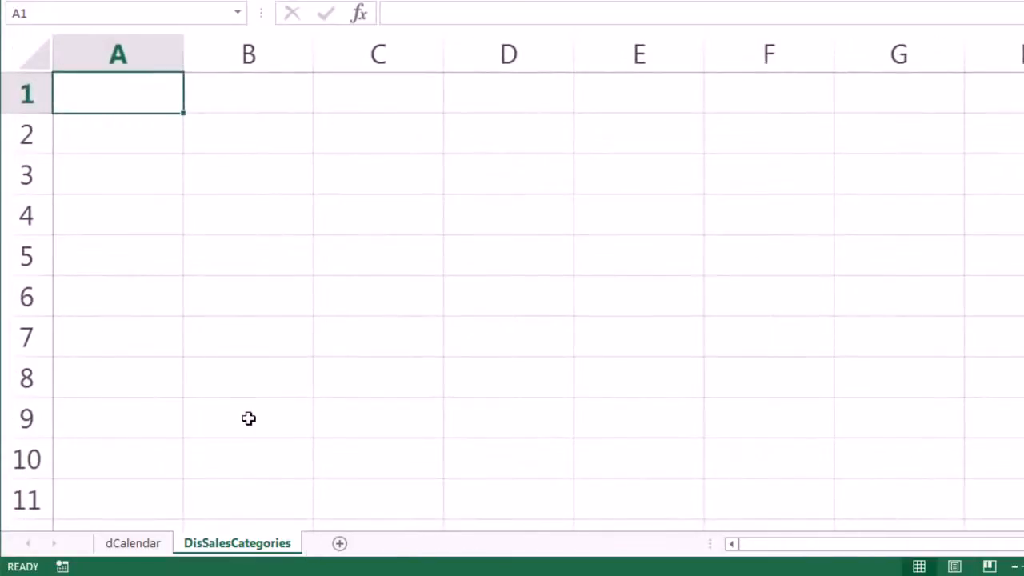
type("Lower")
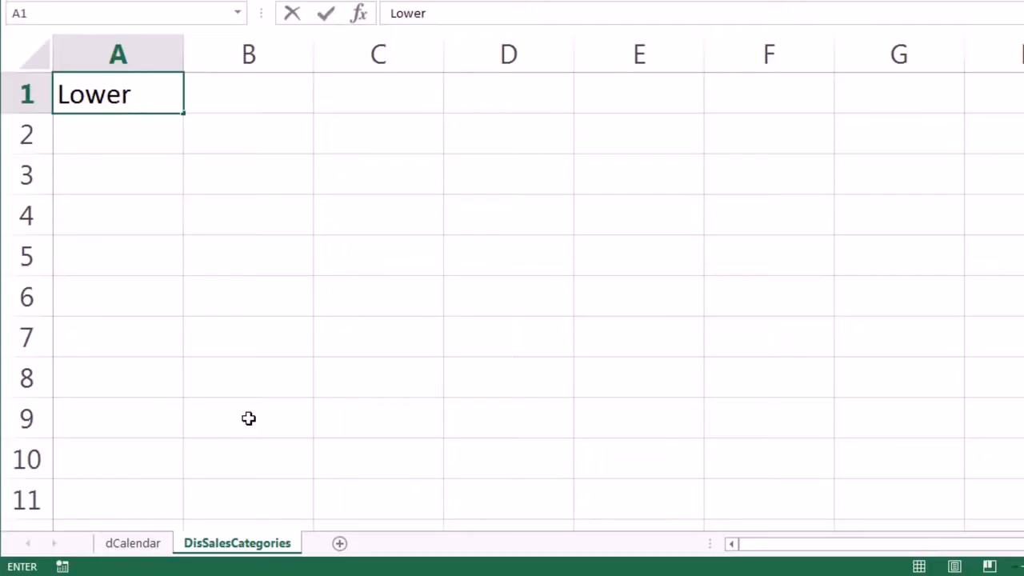
key("Tab")
type("Upper")
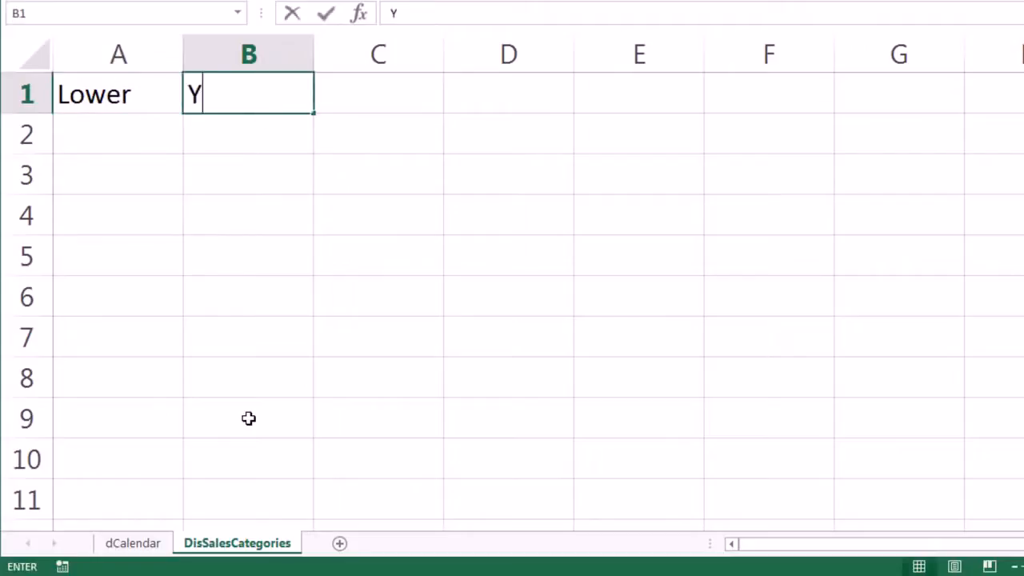
left_click(139, 128)
type("0")
key("Tab")
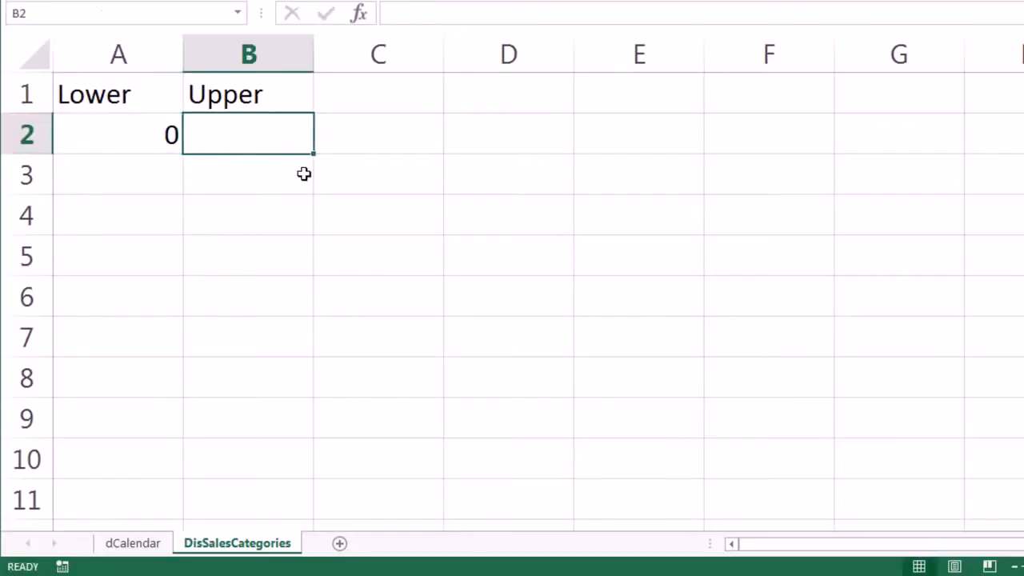
Enter the formula =A2+500 in B2 for the upper limit and =B2 in A3 for the next lower limit
type("=")
key("Left")
type("+500")
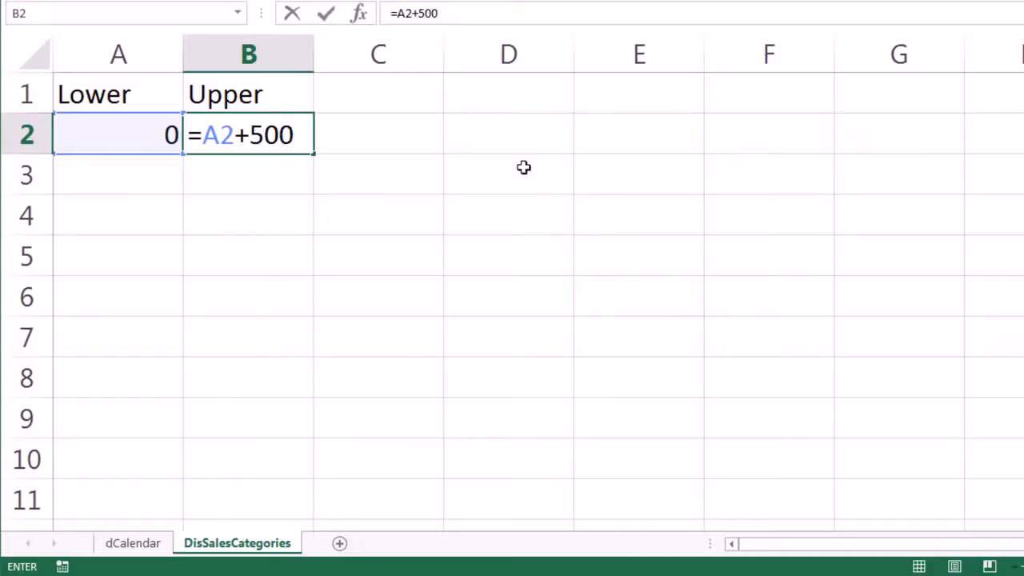
key("ctrl+Return")
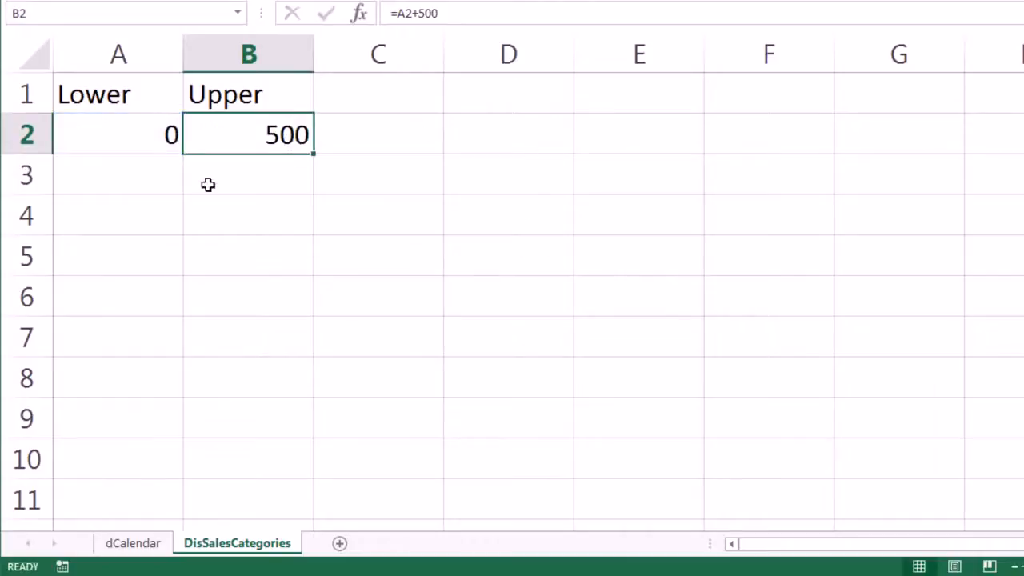
left_click(144, 173)
type("=")
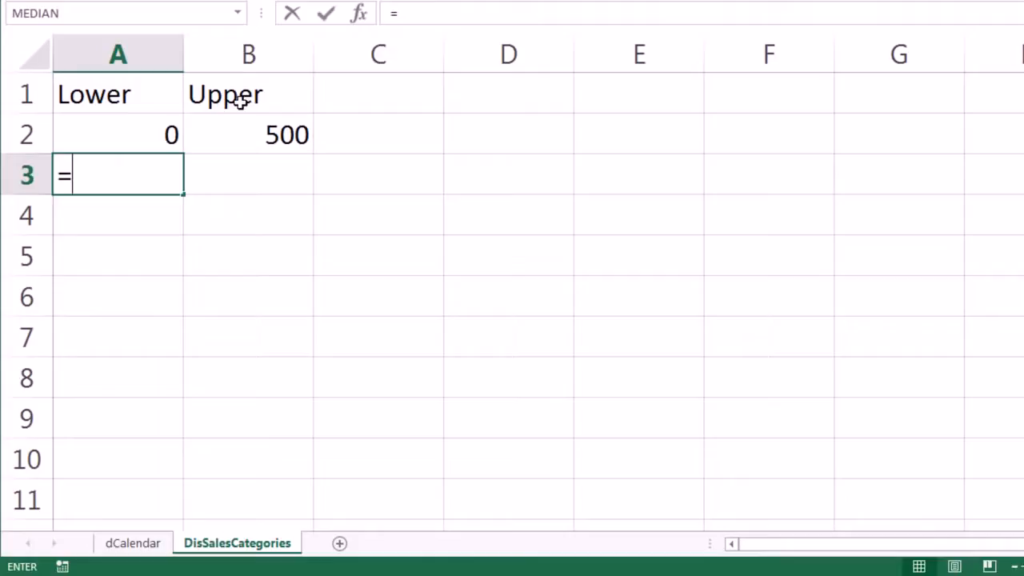
left_click(289, 136)
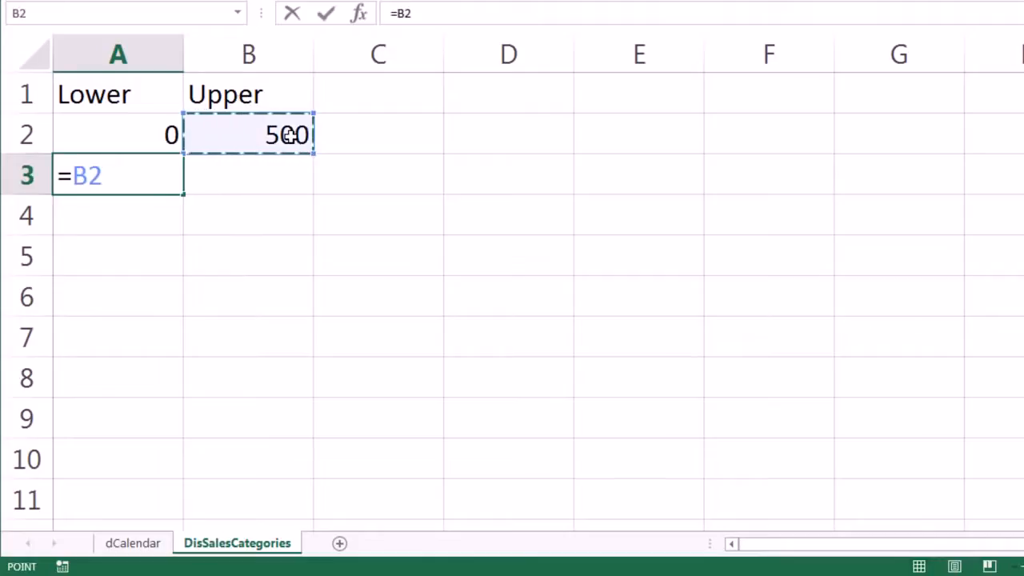
key("Tab")
Fill the Upper formula into B3, and fill the A3:B3 formulas down through row 7
left_click(289, 136)
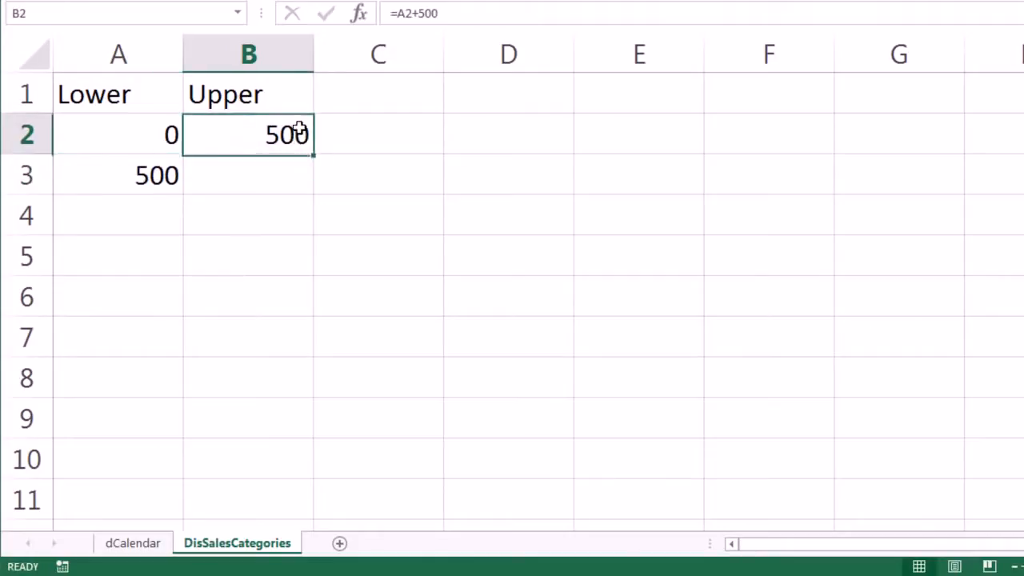
left_click_drag(313, 152, 313, 186)
left_click_drag(174, 172, 237, 178)
left_click_drag(316, 194, 311, 362)
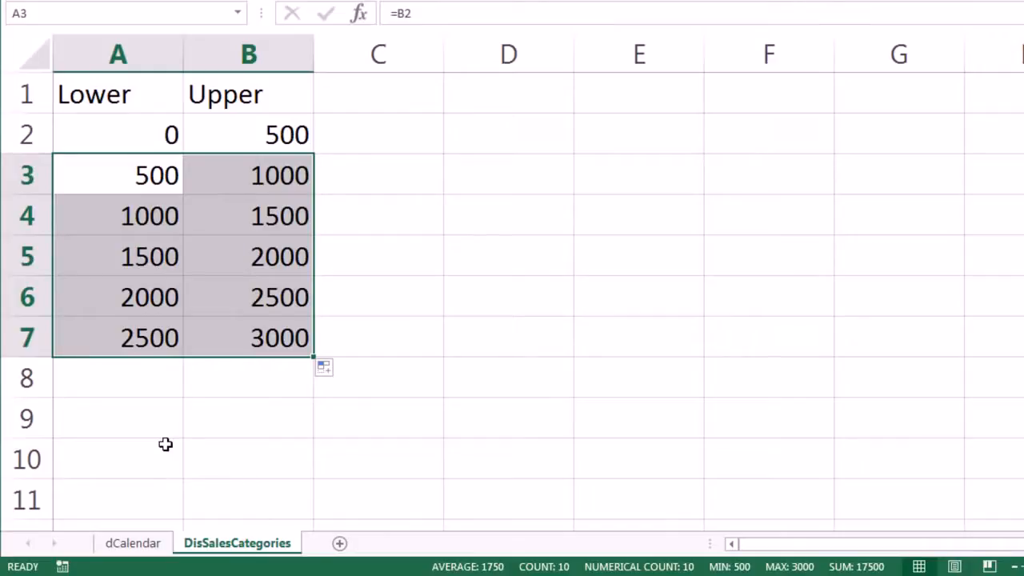
Convert the range A1:B7 with the Lower and Upper limits into an Excel table with headers
key("ctrl+Home")
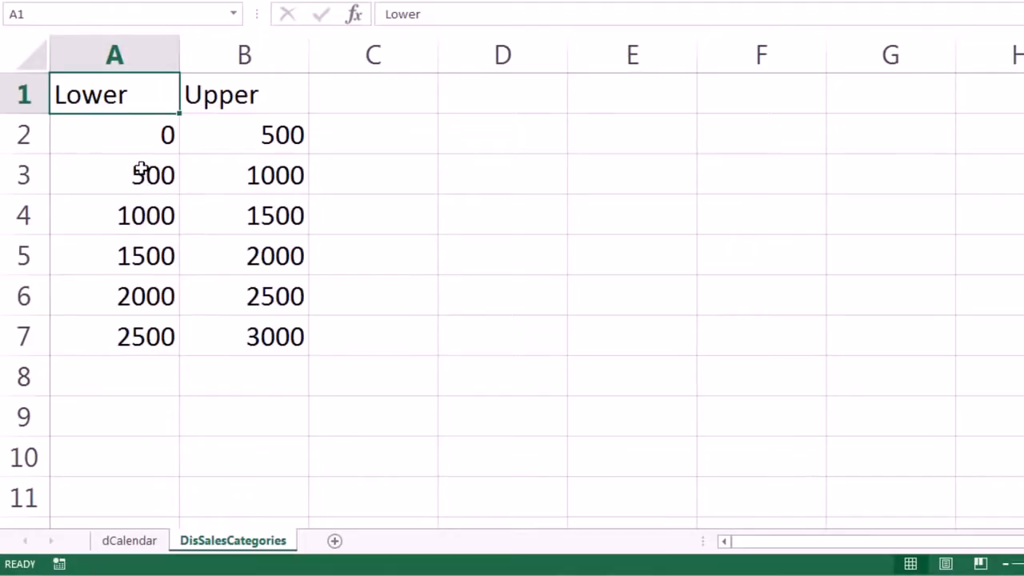
key("ctrl+t")
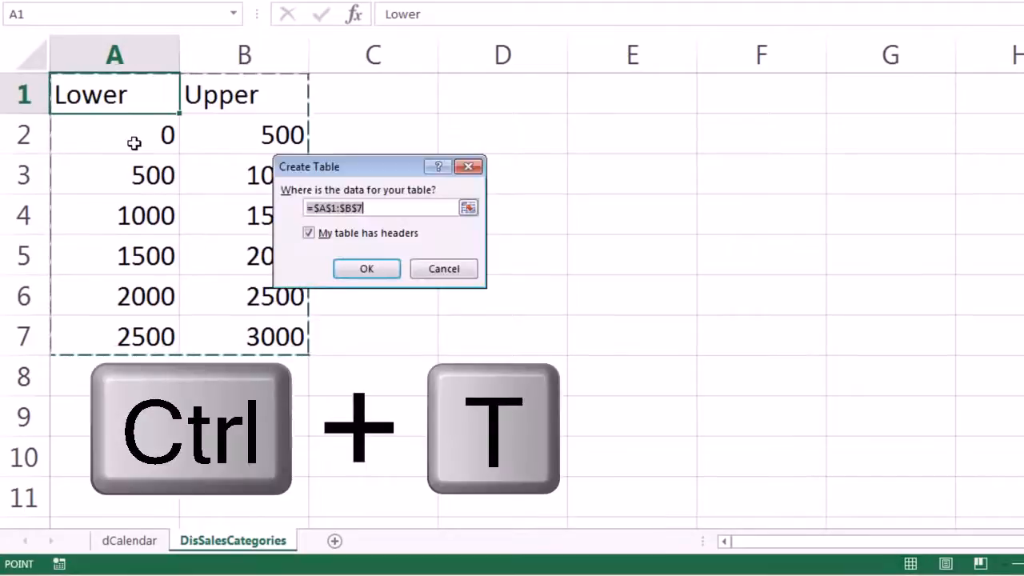
key("Return")
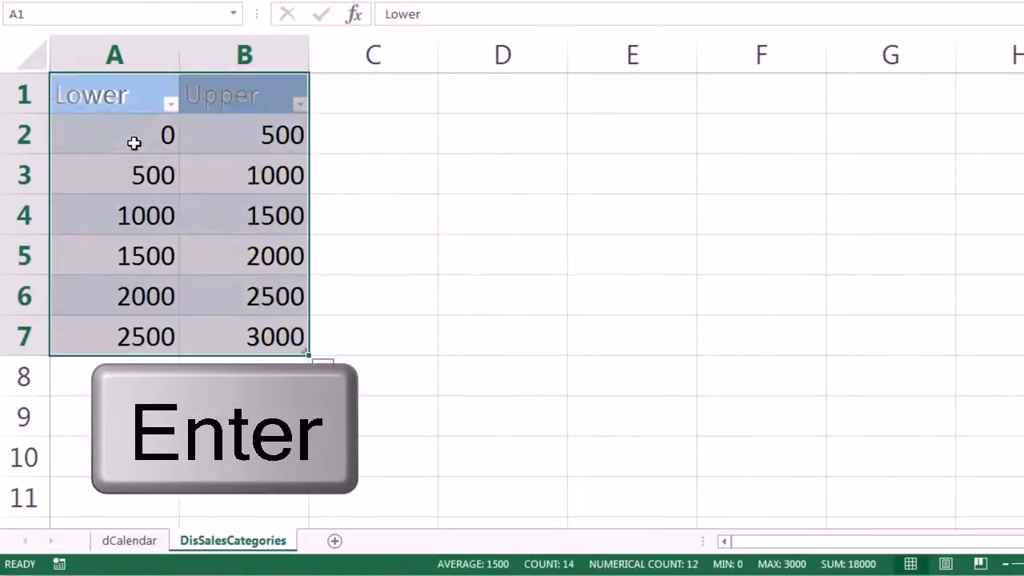
Name the new Lower/Upper table DisSalesCategories by pasting the copied name
key("alt+j")
key("t")
key("a")
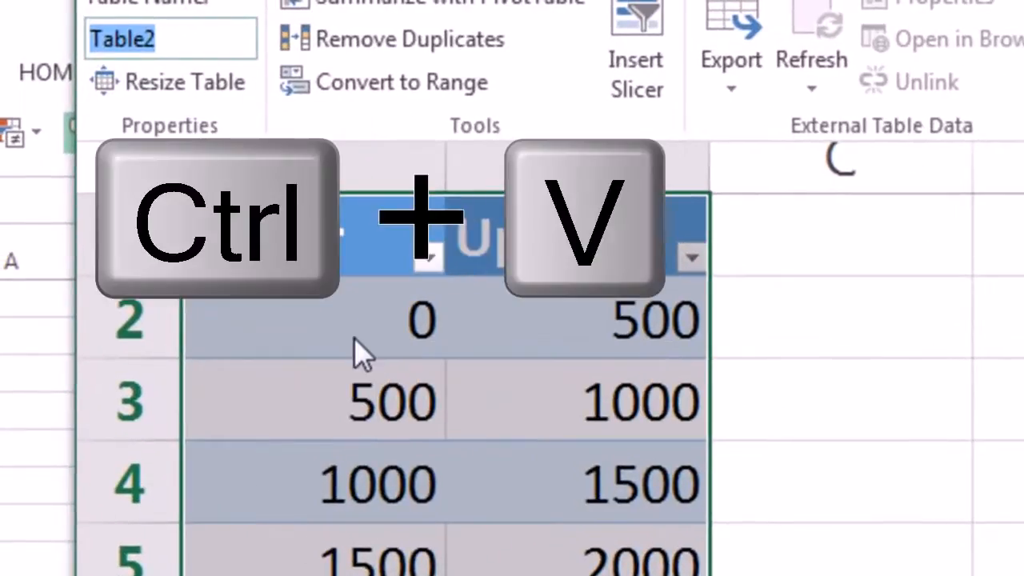
key("ctrl+v")
key("Return")
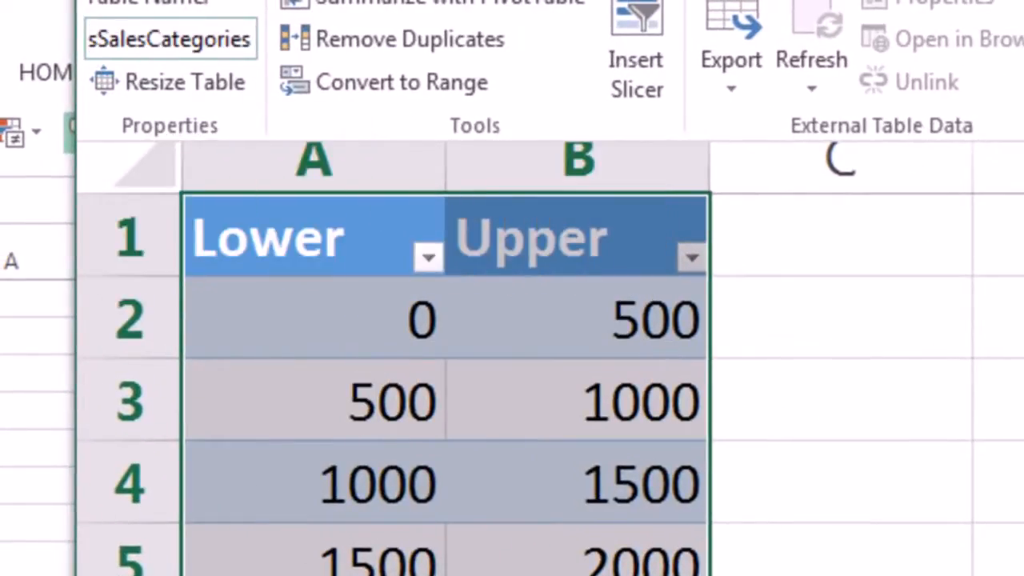
key("Return")
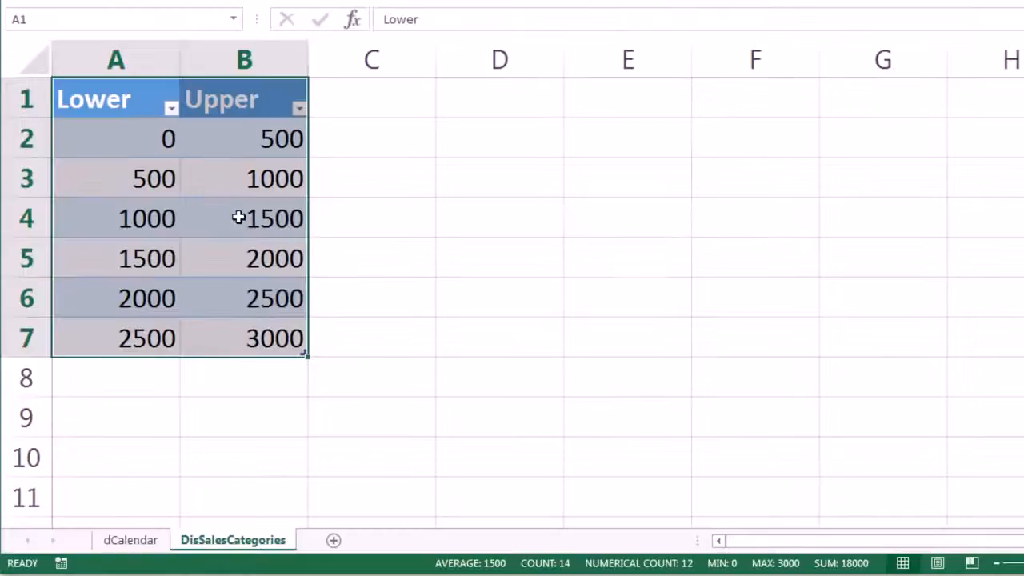
Save the PowerPivot06-SourceData.xlsx workbook and close it
left_click(567, 477)
key("ctrl+s")
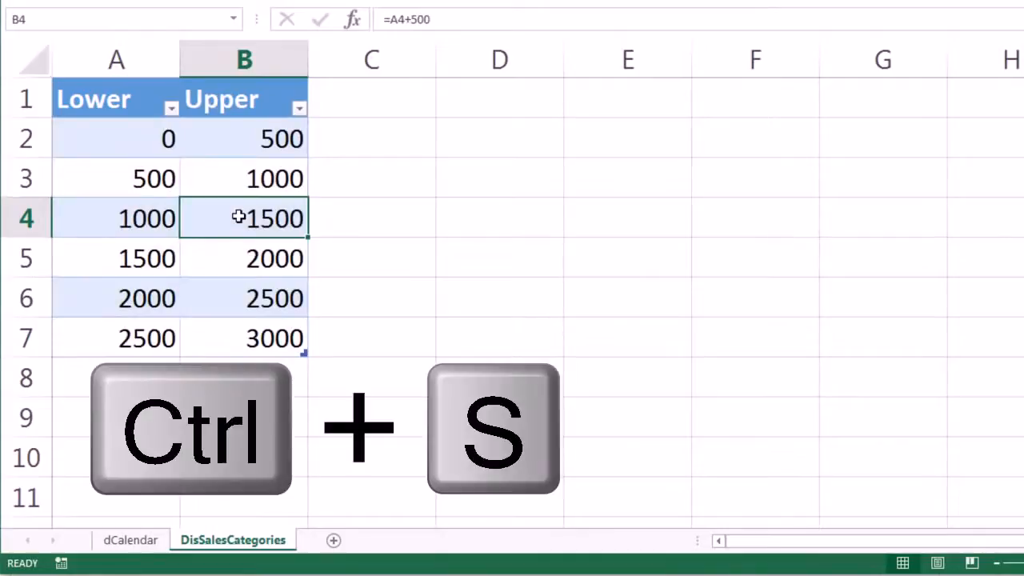
key("alt+F4")
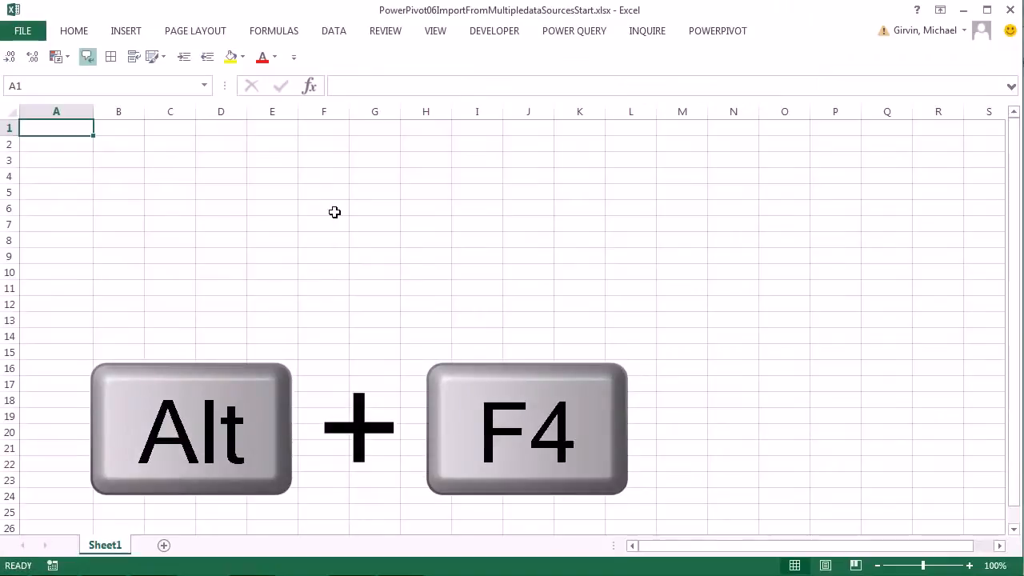
Switch to the PowerPivot window and open the existing Excel PowerPivot06-SourceData connection for a table import
key("alt+b")
key("m")
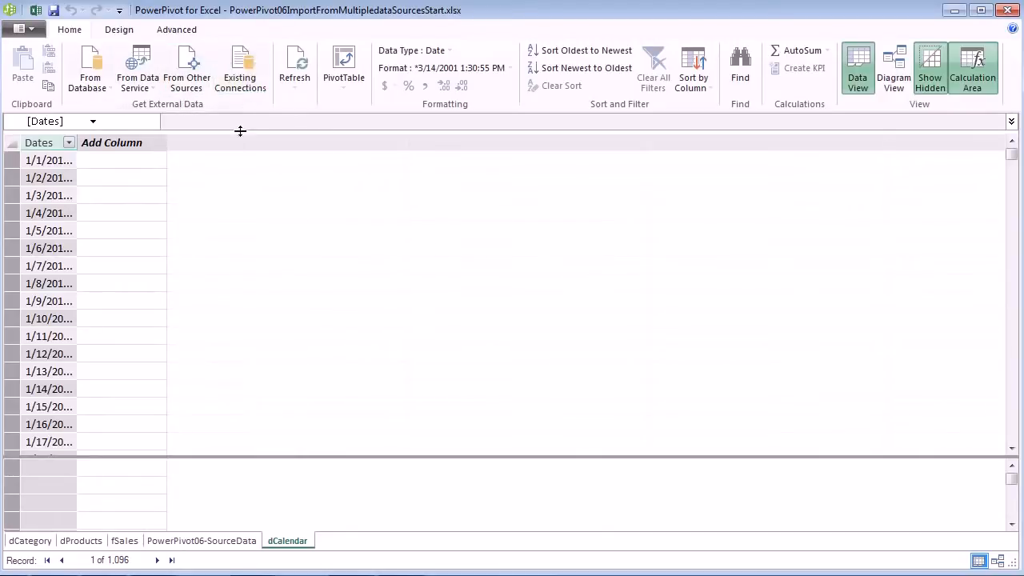
left_click(244, 83)
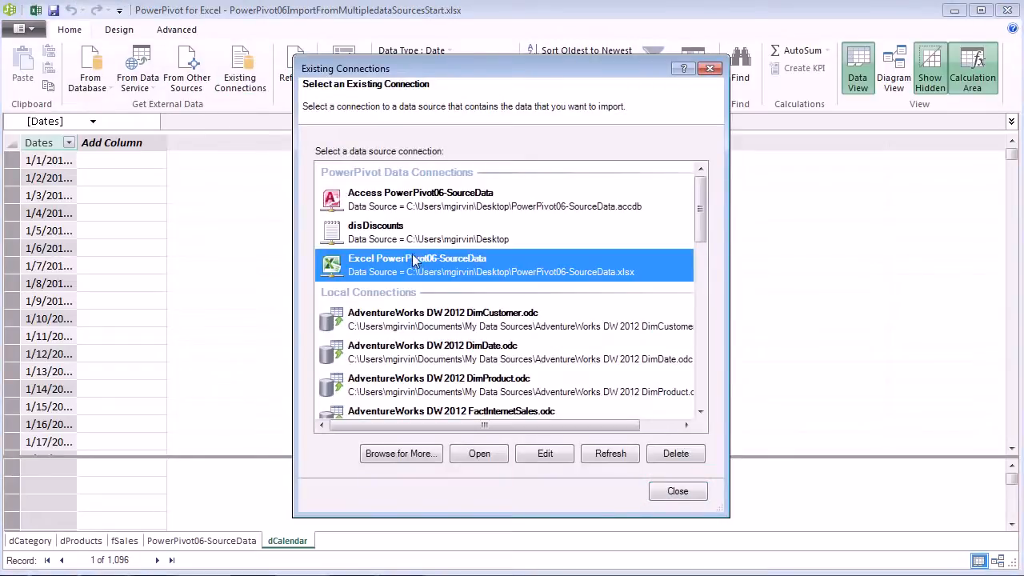
left_click(412, 203)
left_click(389, 227)
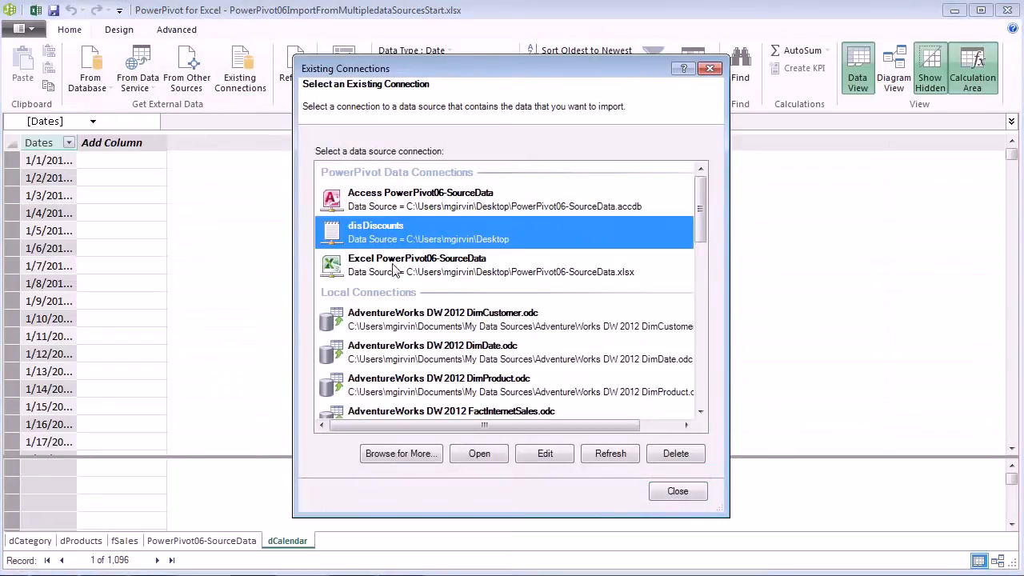
left_click(394, 268)
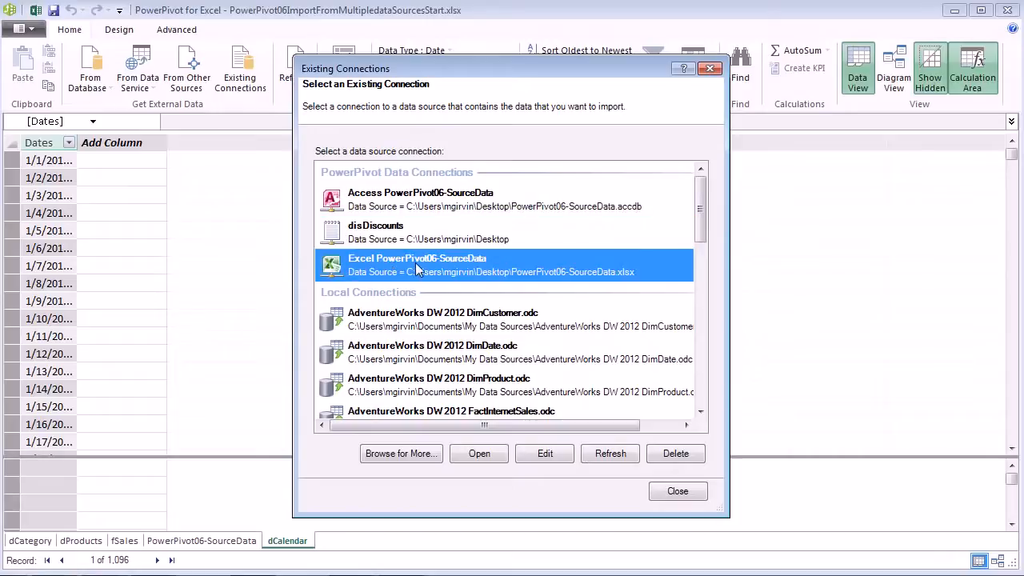
left_click_drag(345, 72, 438, 67)
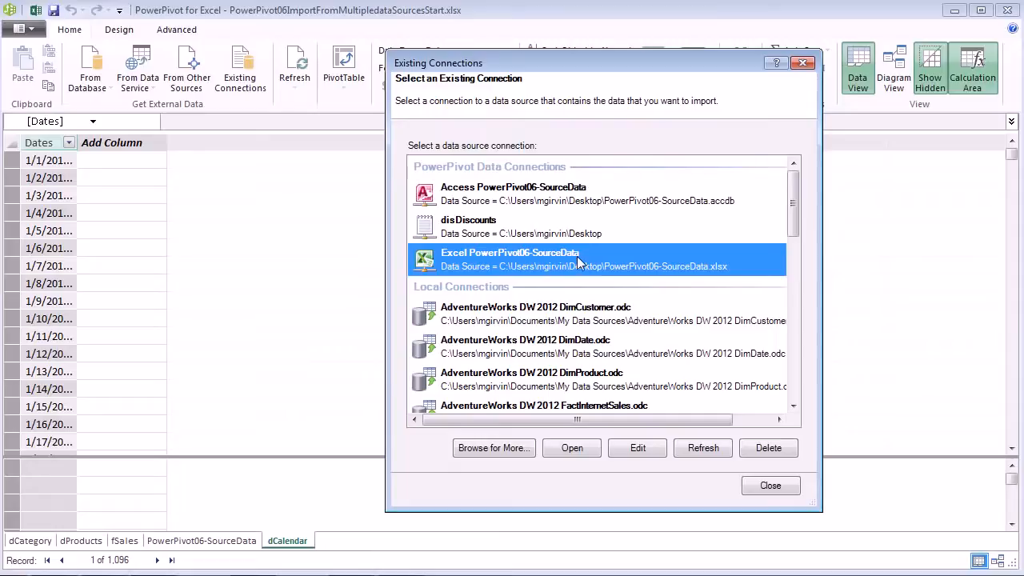
left_click(571, 447)
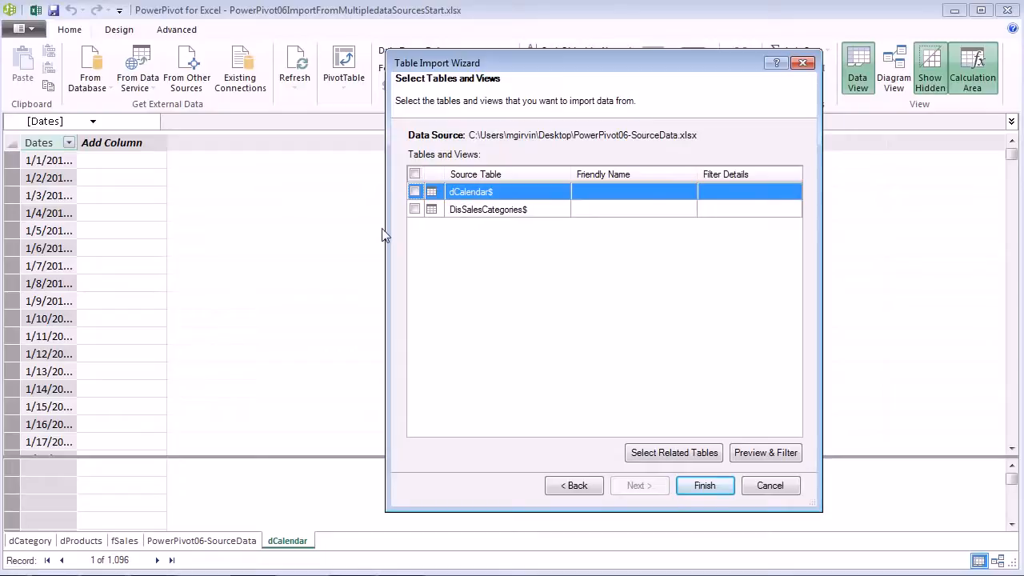
Import the DisSalesCategories$ source table with both columns after previewing it, and save the PowerPivot workbook
left_click(414, 210)
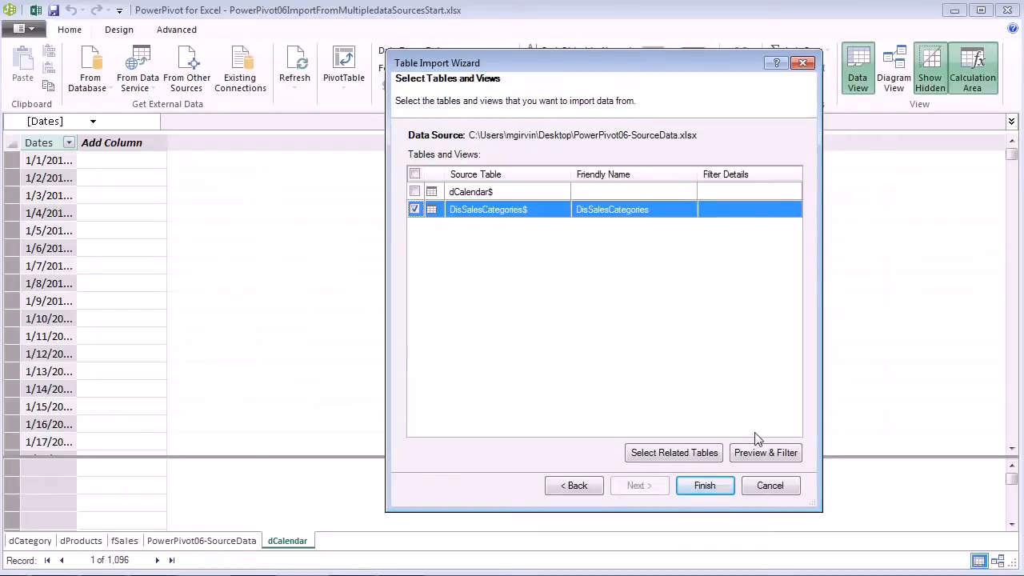
left_click(765, 453)
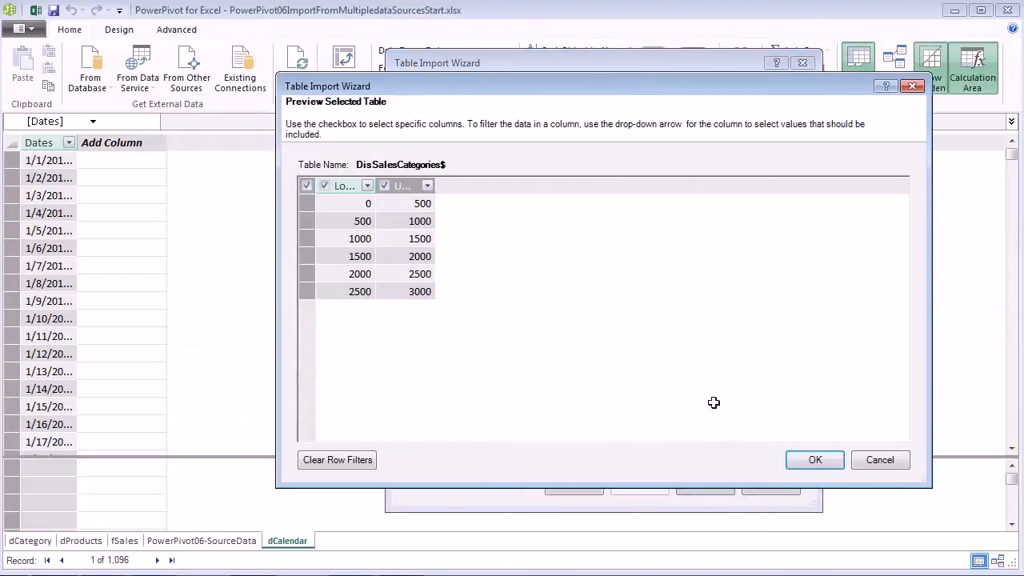
left_click(813, 460)
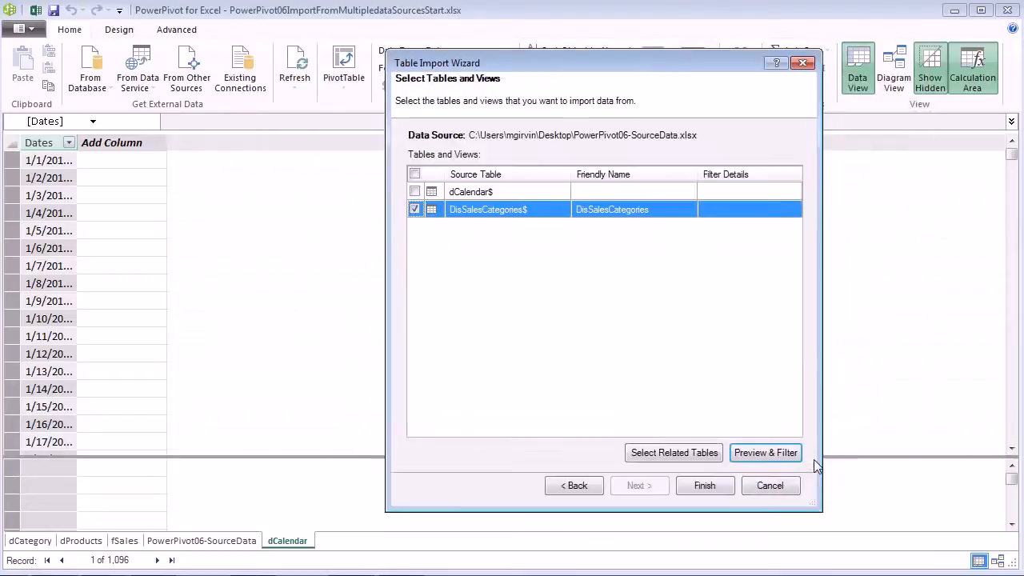
left_click(721, 487)
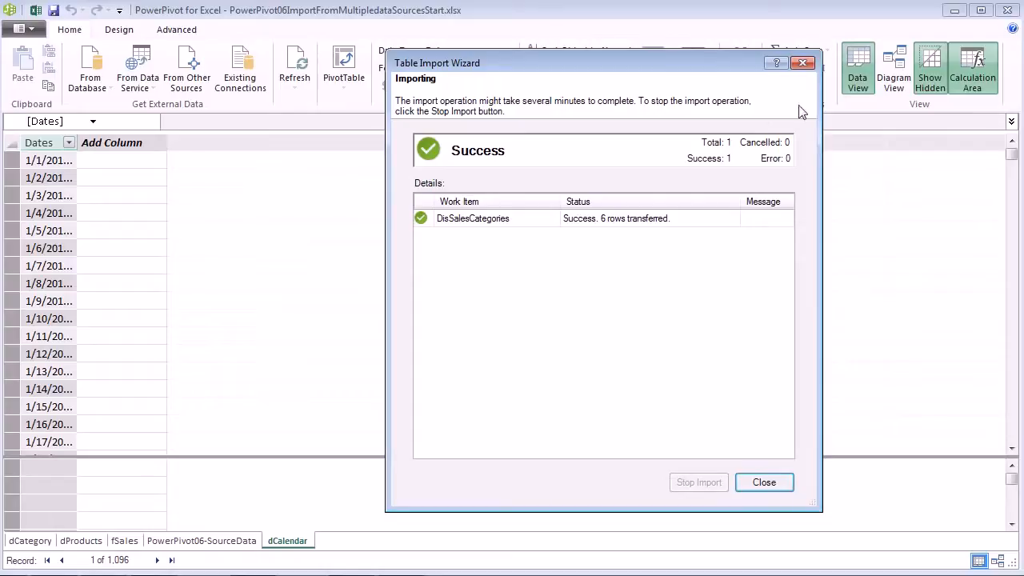
left_click(756, 482)
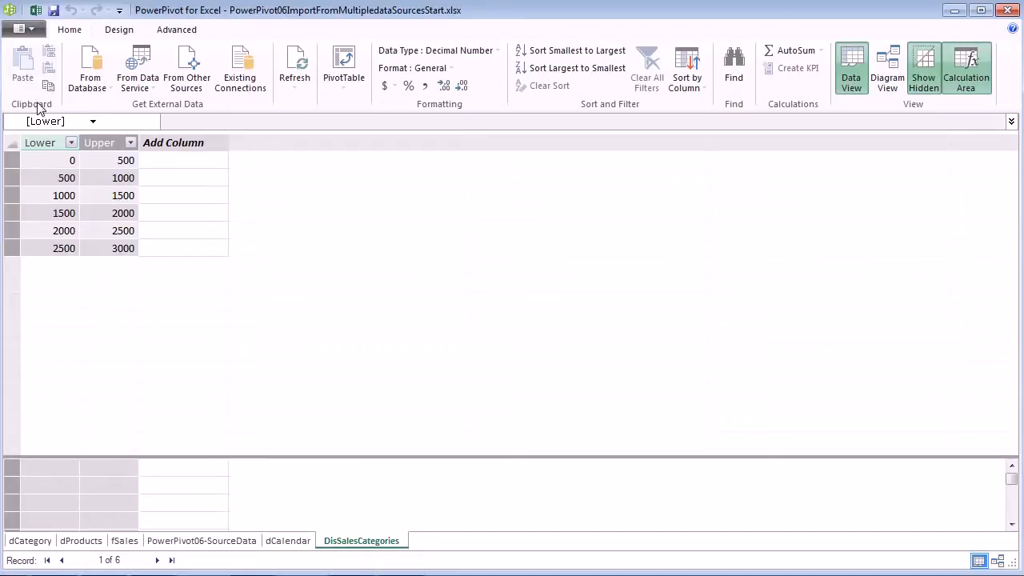
left_click(30, 163)
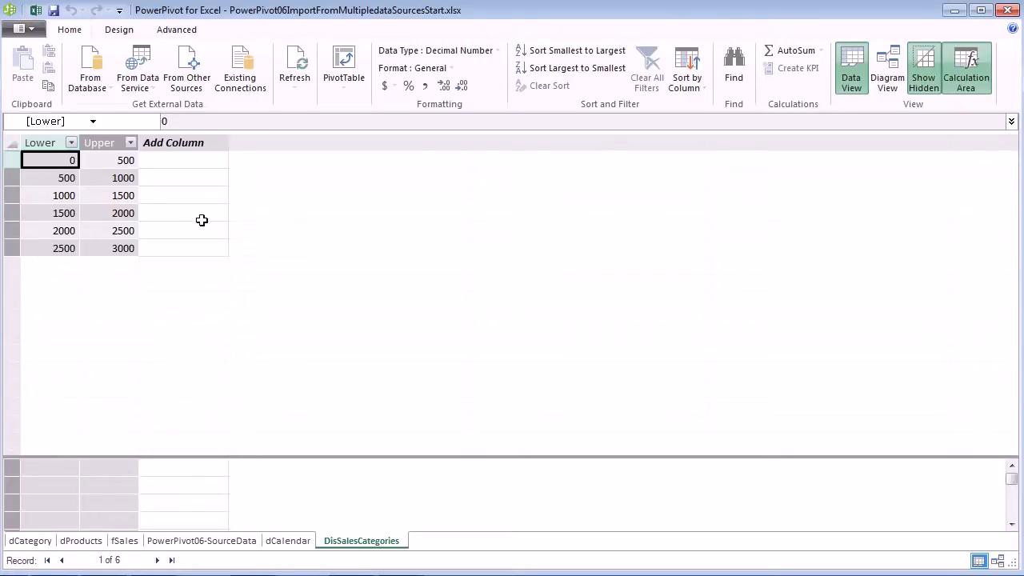
key("ctrl+s")
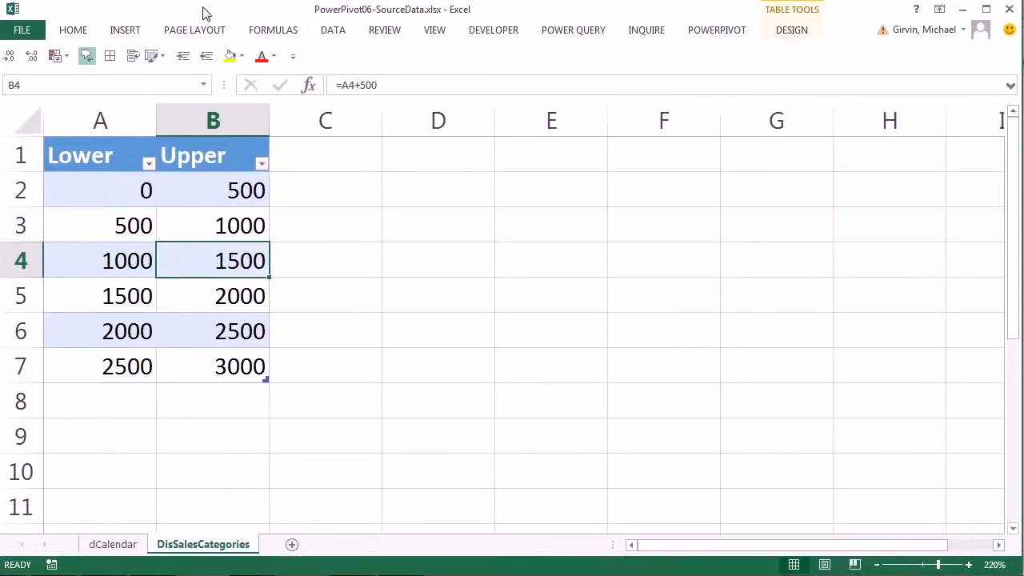
In the DisSalesCategories sheet of PowerPivot06-SourceData.xlsx in Excel, insert a new column before the Lower column
left_click(121, 120)
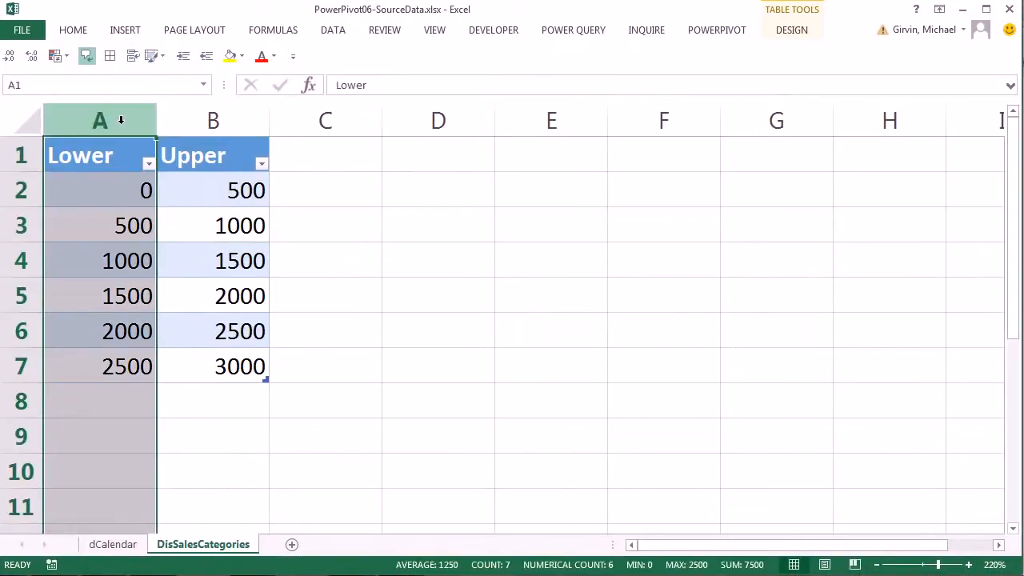
right_click(121, 120)
left_click(163, 235)
Resize the DisSalesCategories table to the range A1:C7 so it includes the empty first column
left_click(195, 163)
left_click(800, 30)
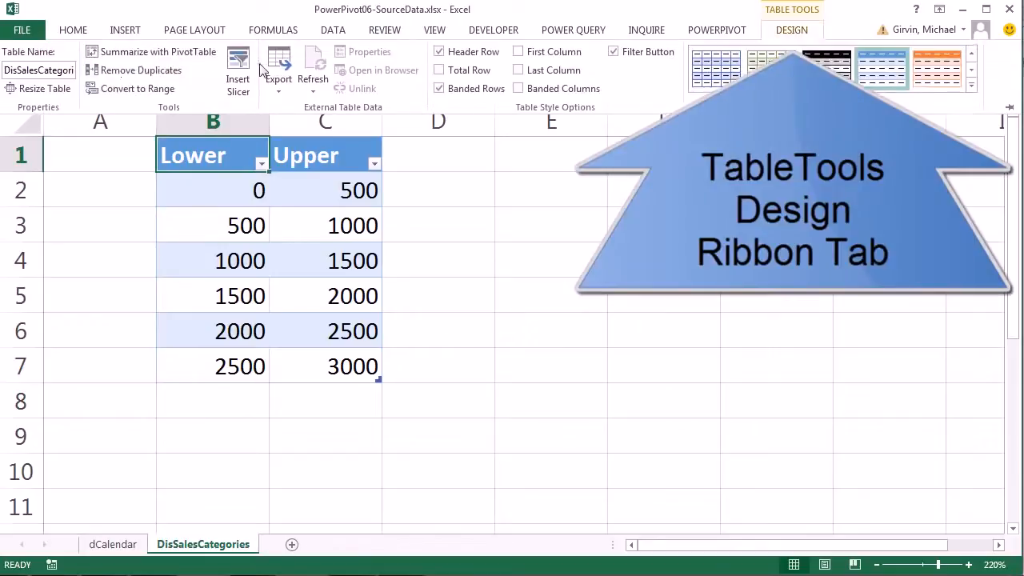
left_click(67, 91)
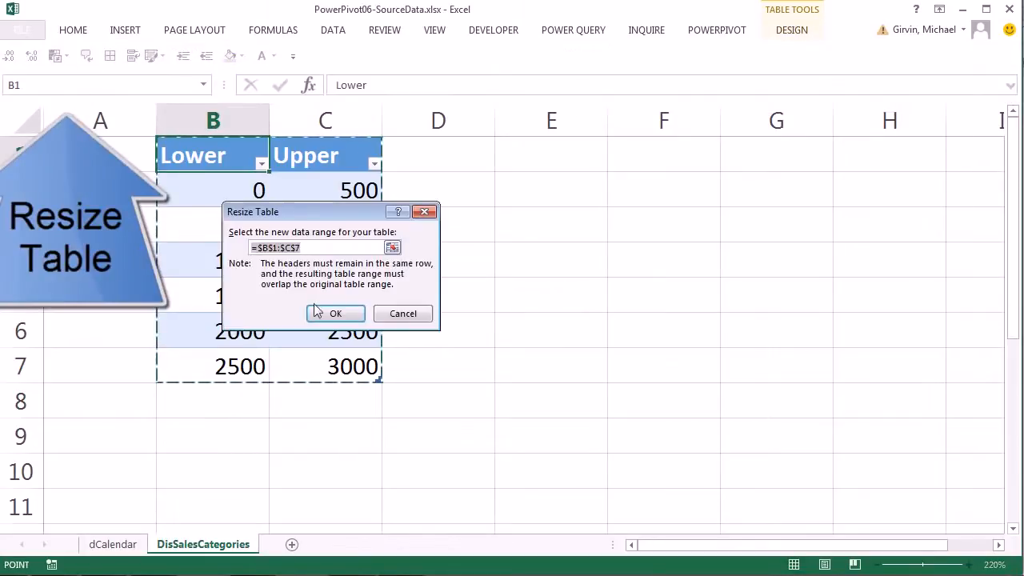
left_click(347, 368)
left_click_drag(346, 368, 108, 155)
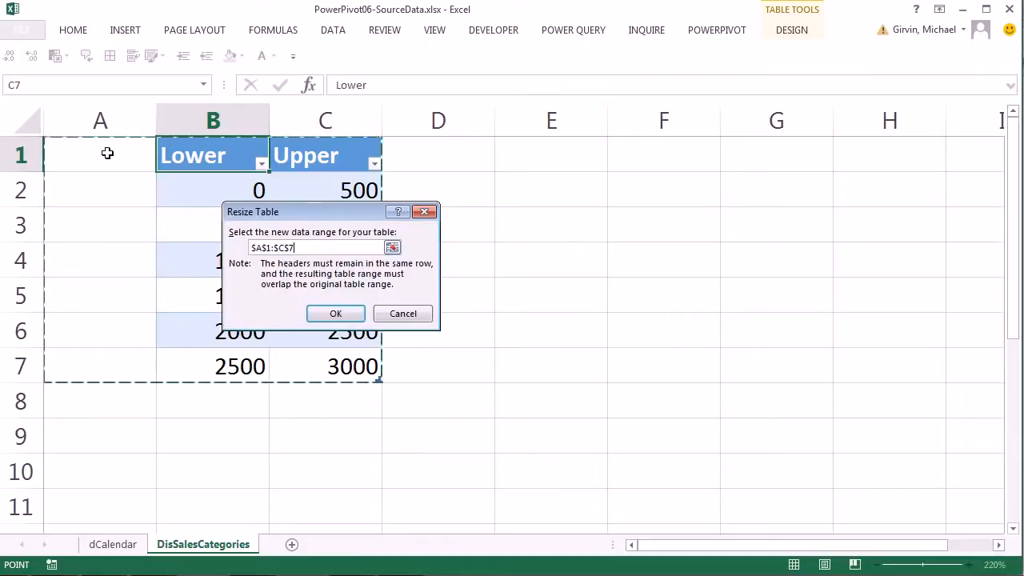
left_click(358, 313)
Replace the header in A1 with SalesCategory and widen column A to fit long category labels
double_click(116, 156)
left_click_drag(152, 160, 48, 152)
key("Delete")
type("SalesCategory")
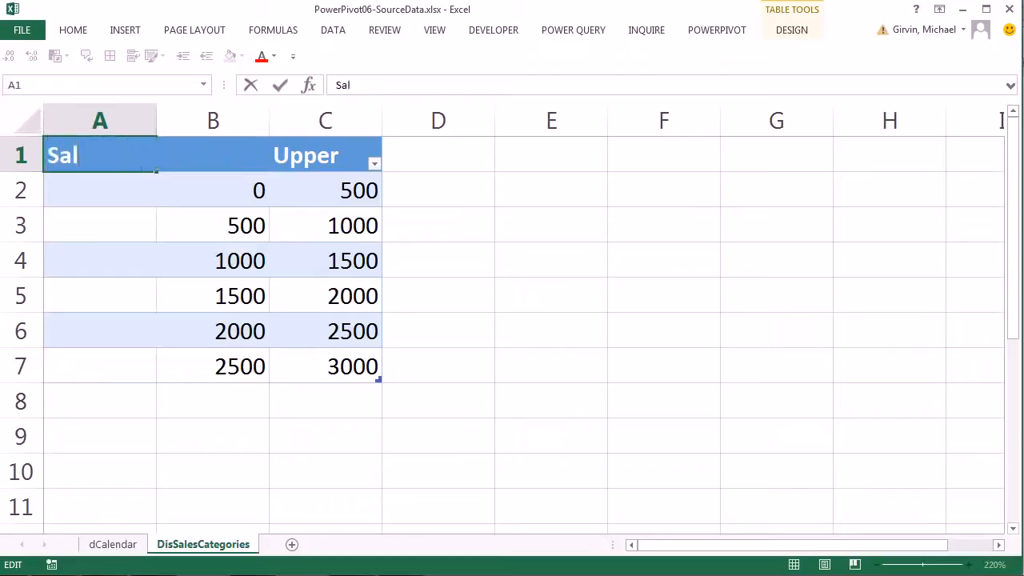
key("Return")
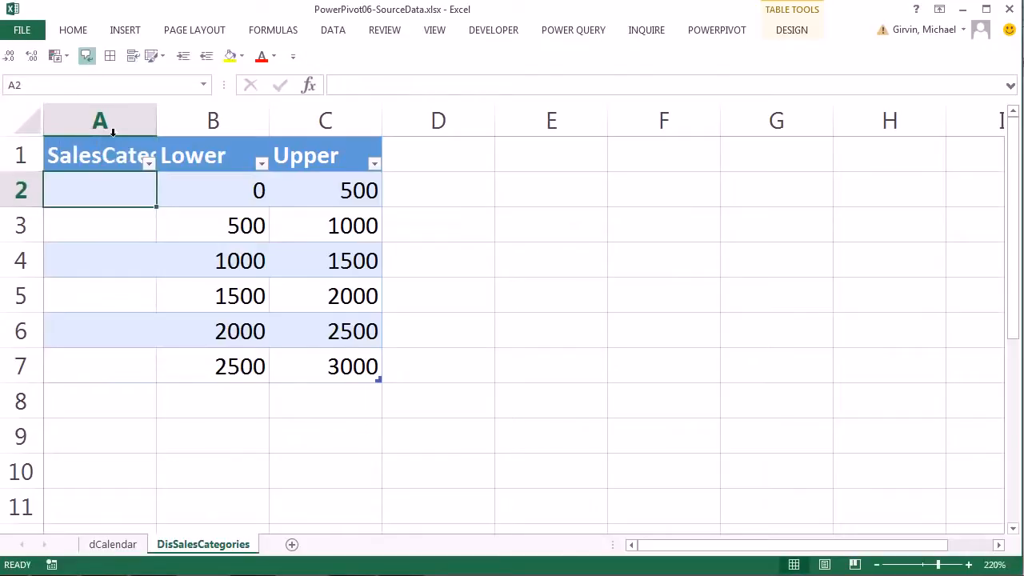
left_click_drag(156, 116, 355, 126)
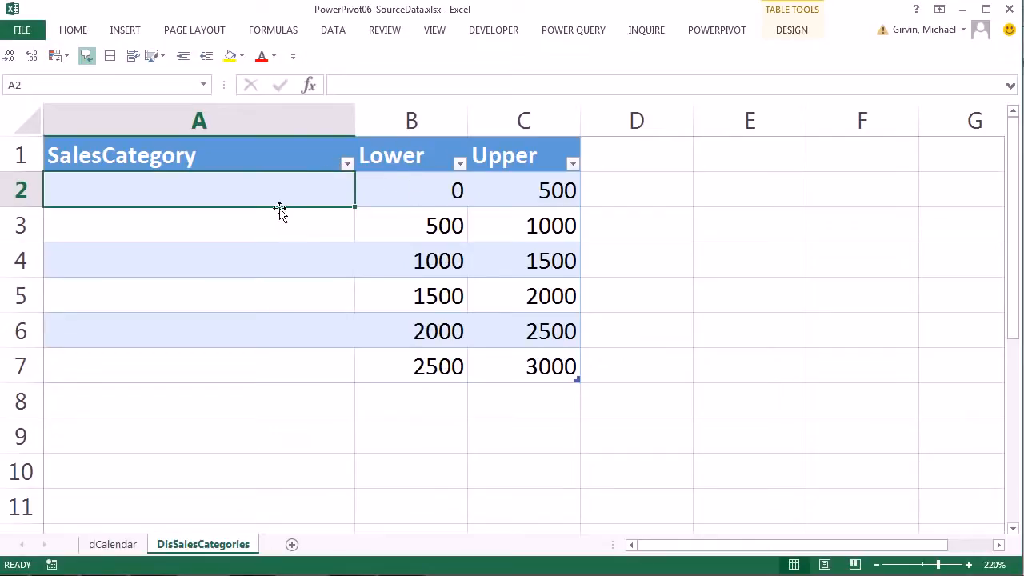
type("=do")
key("Tab")
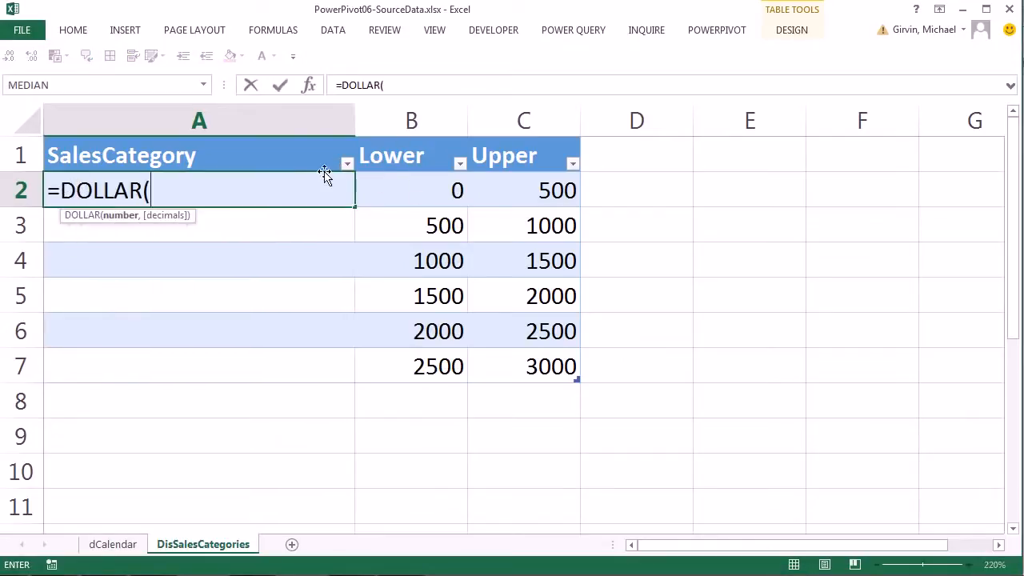
left_click(450, 185)
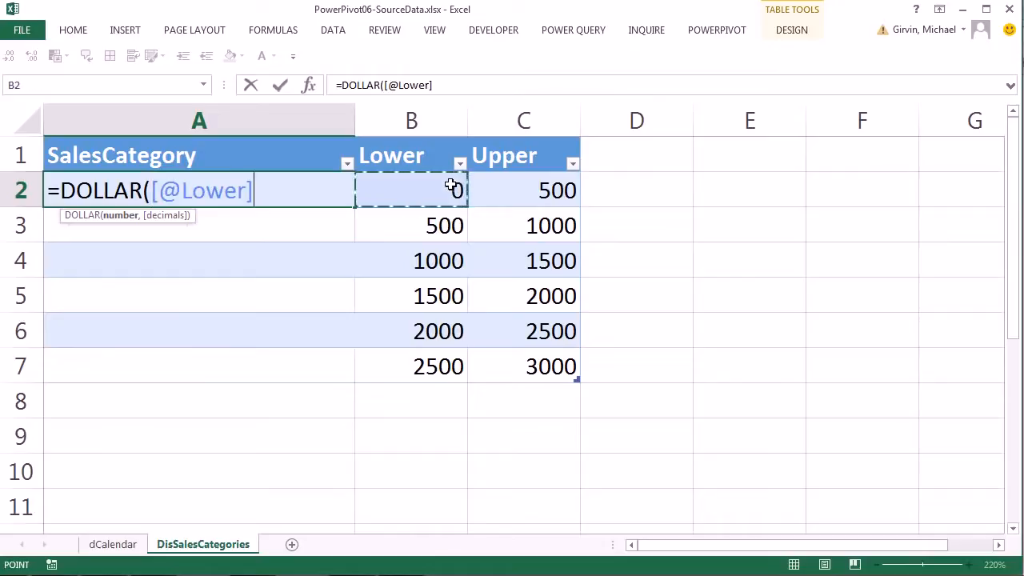
type(",0)")
key("ctrl+Return")
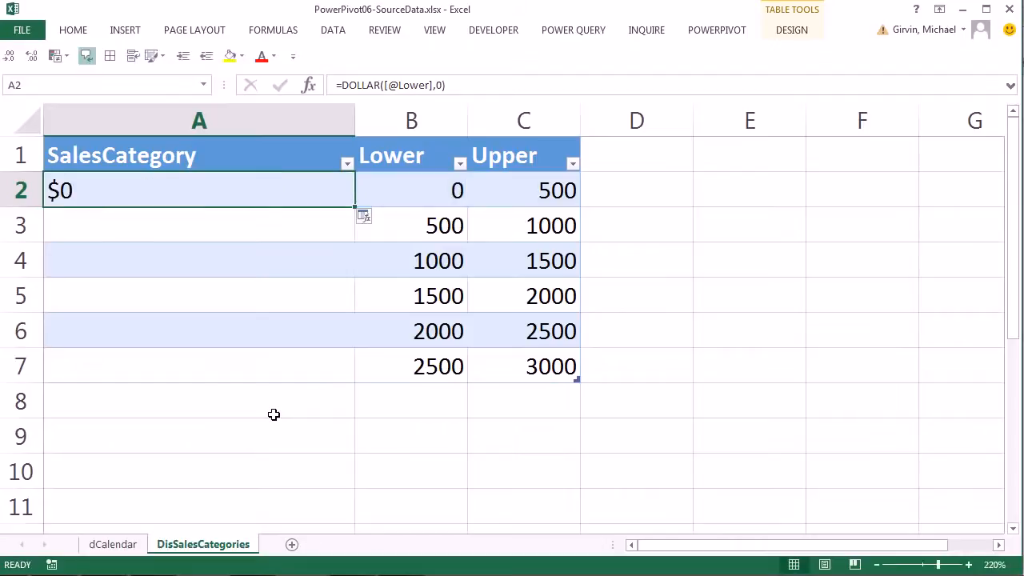
key("F2")
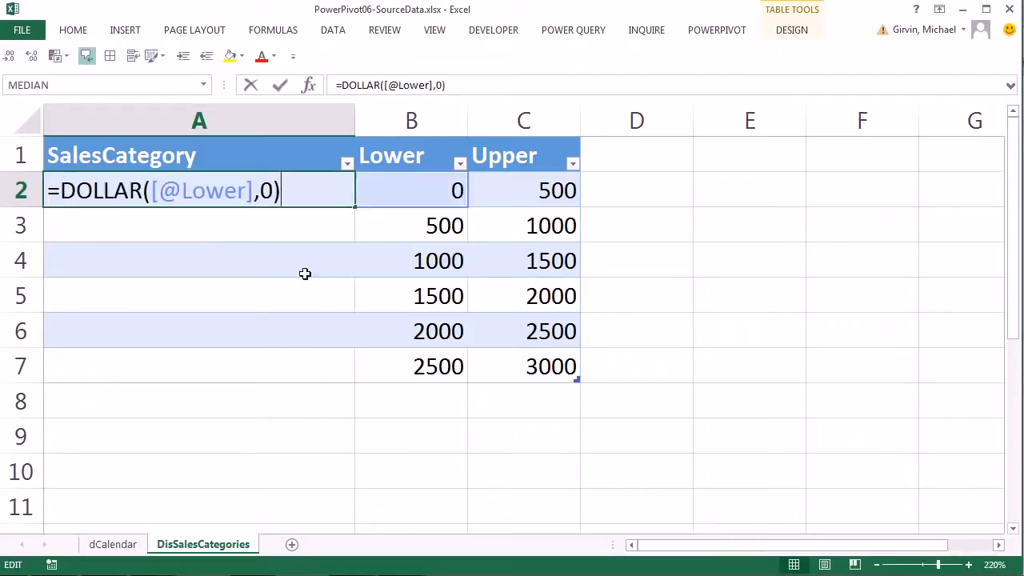
type("&")
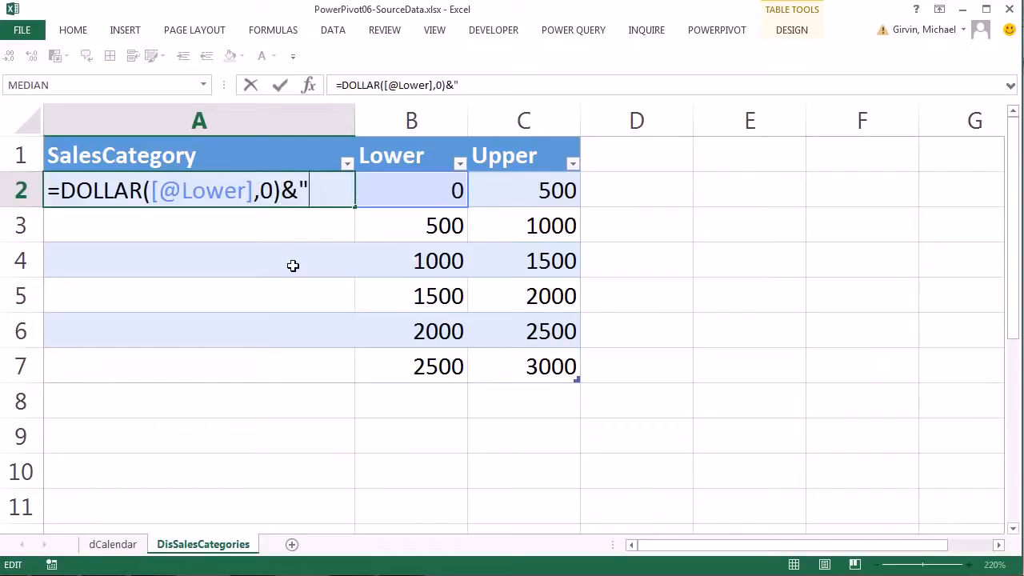
type("\" >= Net Reven")
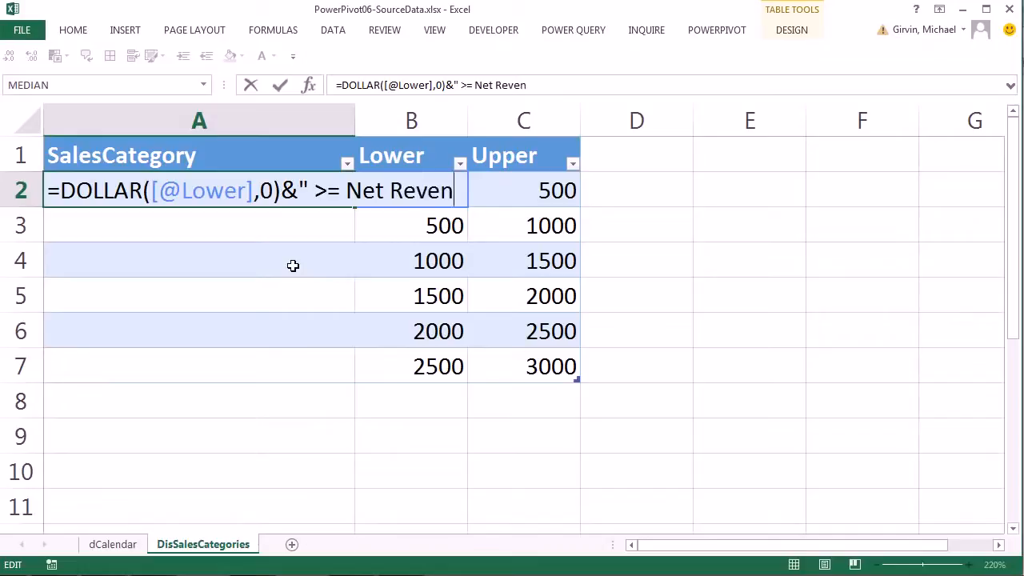
type("ue")
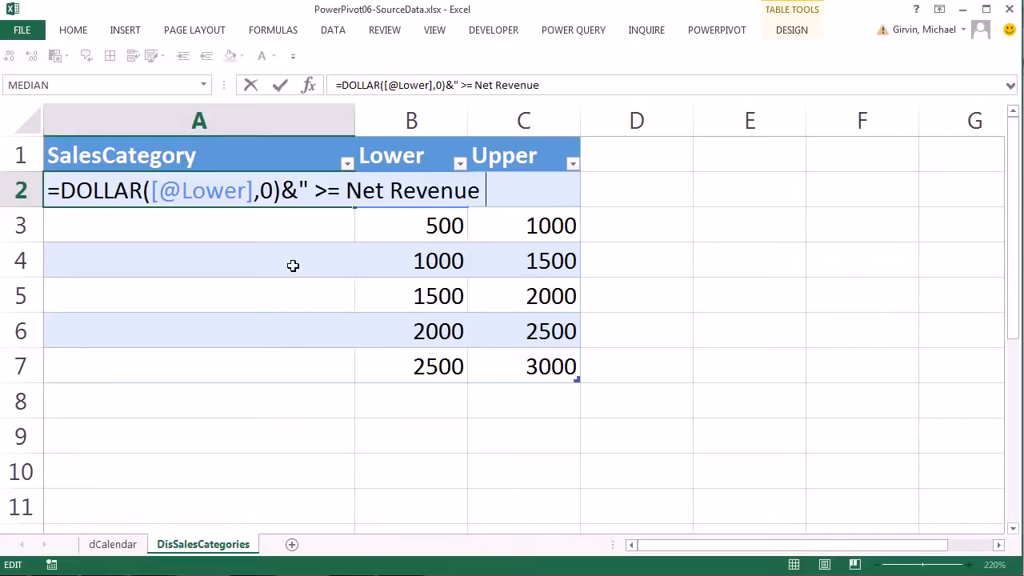
type(" < \"&do")
key("Tab")
left_click(528, 158)
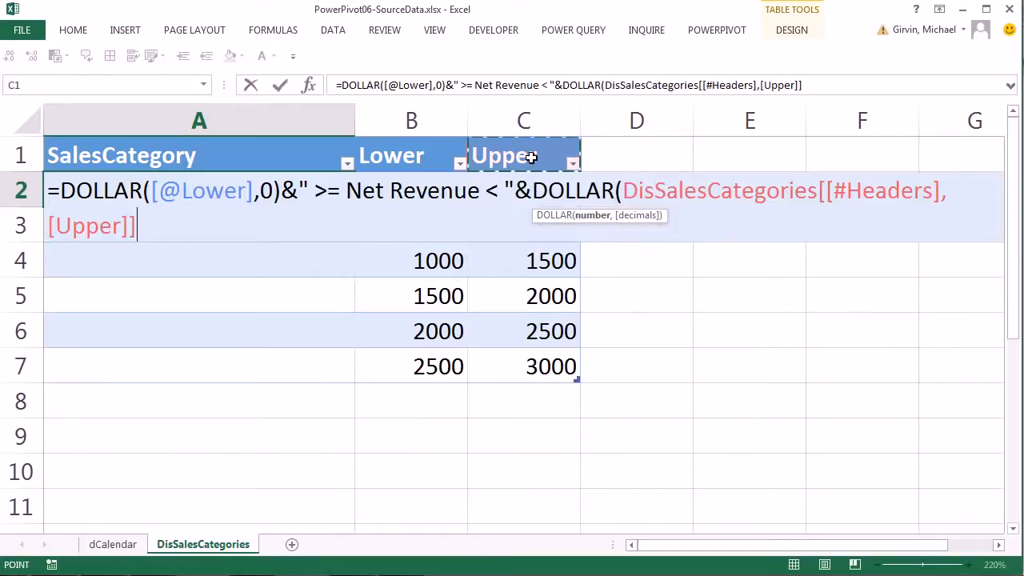
key("Down")
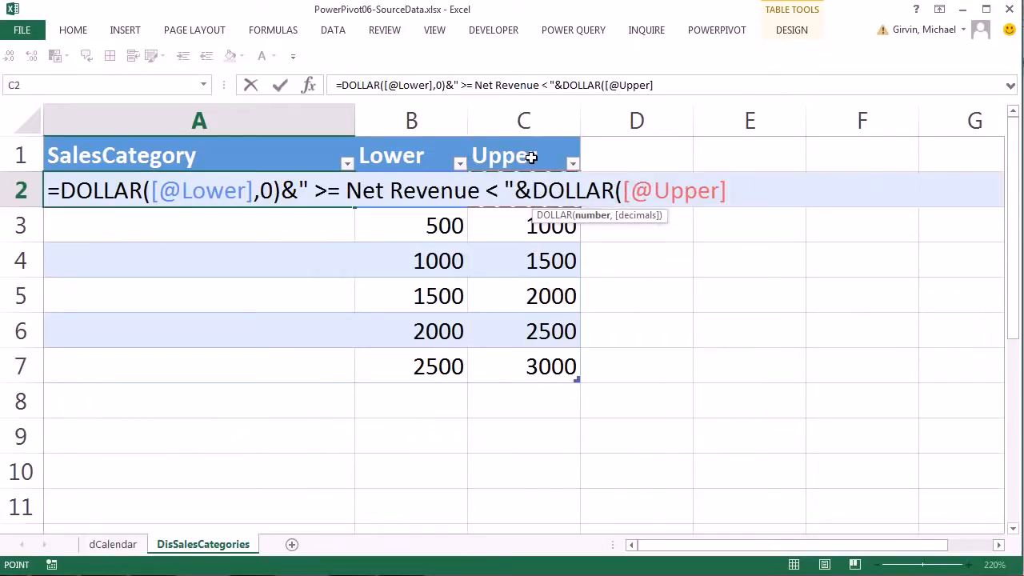
type(",0)")
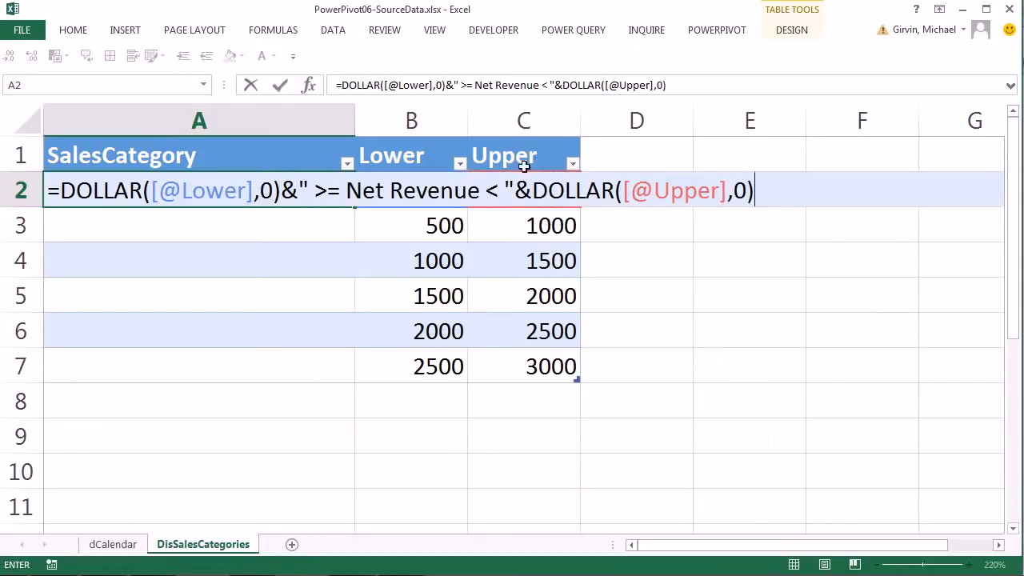
key("ctrl+Return")
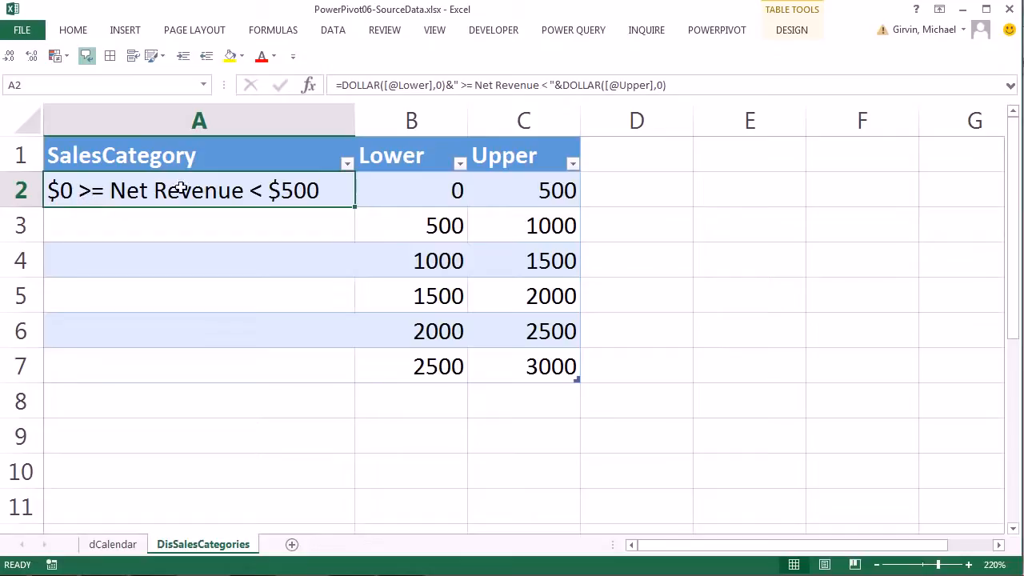
Change the first comparison sign in A2's label formula to <=
double_click(105, 192)
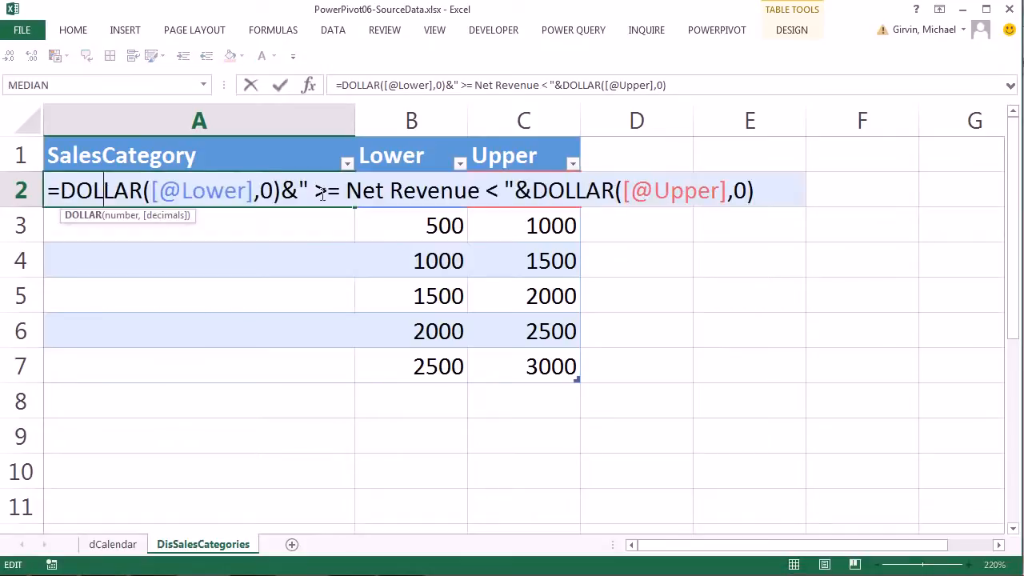
left_click_drag(314, 191, 326, 190)
type("<")
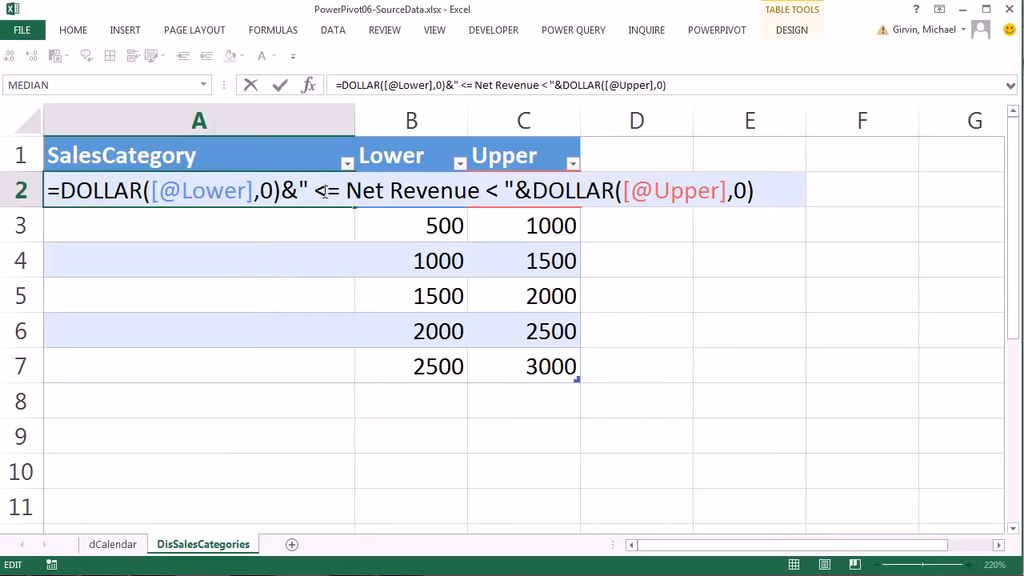
key("ctrl+Return")
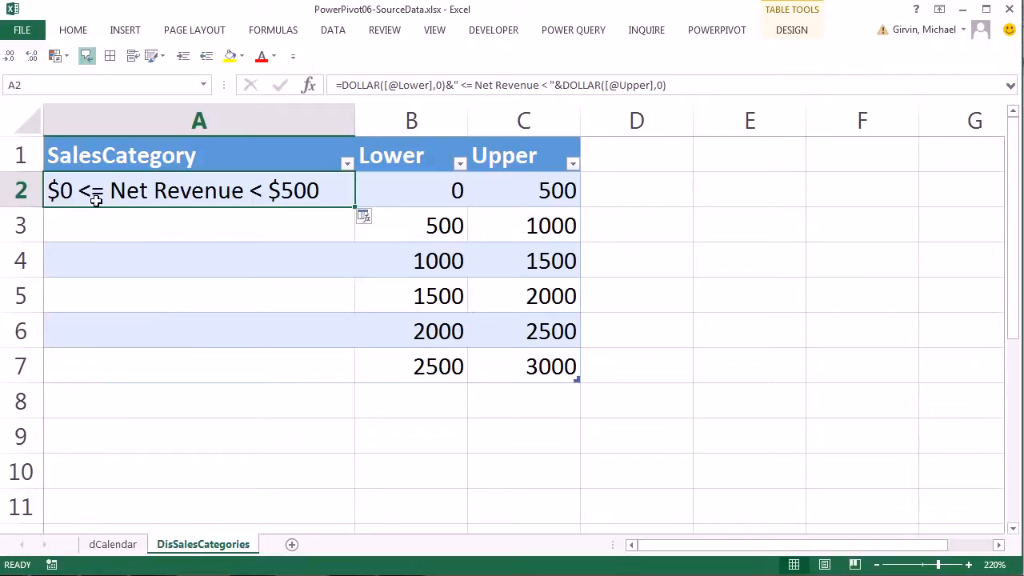
Copy the A2 formula down the SalesCategory column through A7 and fit column A to its labels
double_click(355, 207)
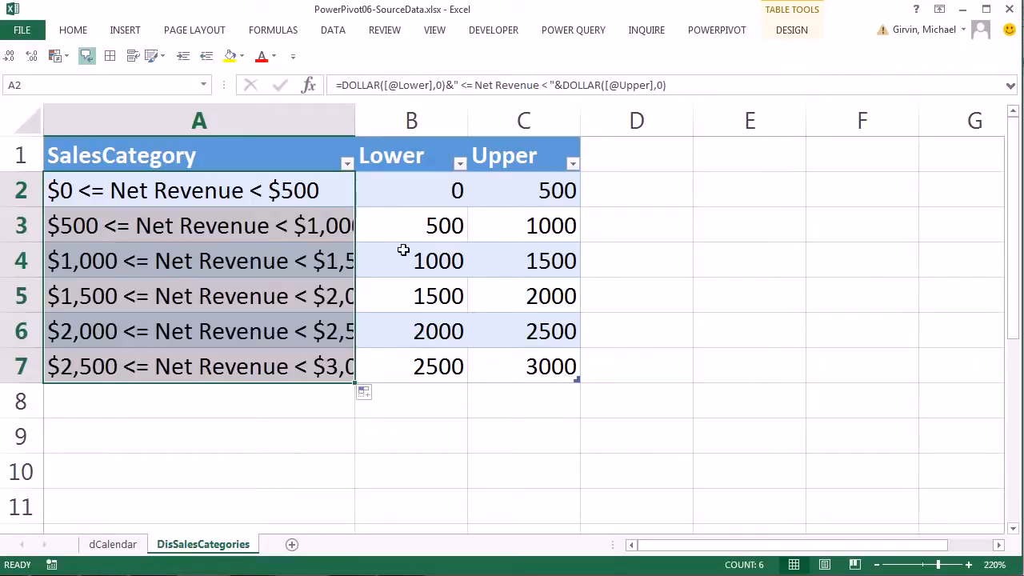
double_click(356, 121)
Save and close PowerPivot06-SourceData.xlsx, and open the PowerPivot window from PowerPivot06ImportFromMultipledataSourcesStart.xlsx
key("ctrl+s")
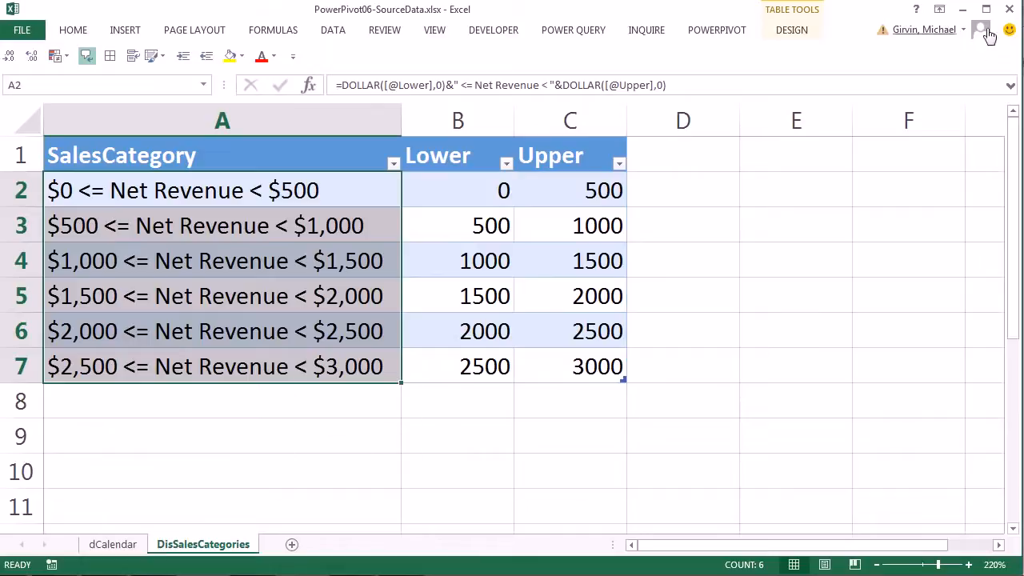
key("alt+F4")
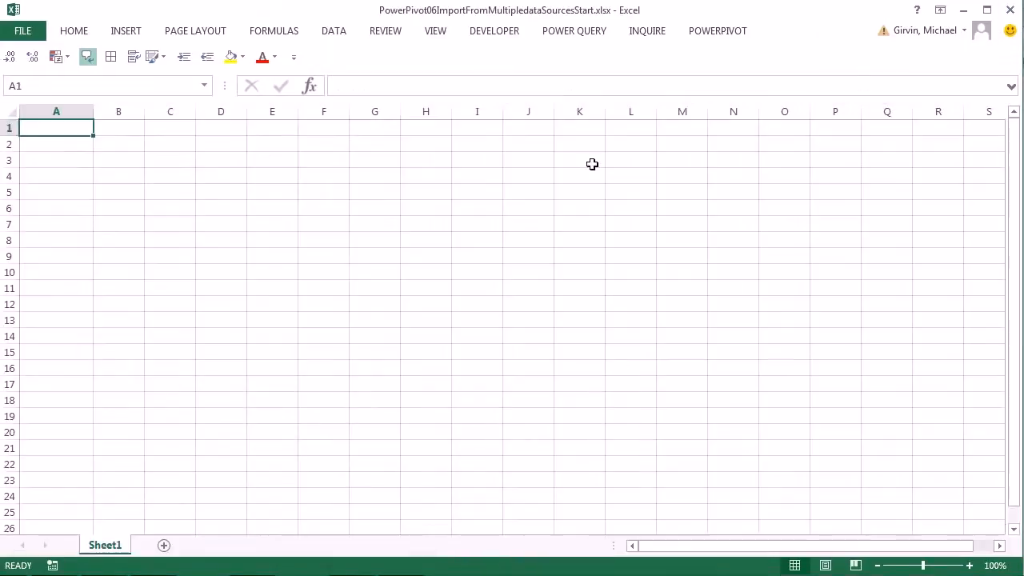
key("alt+b")
key("m")
key("alt")
key("b")
key("m")
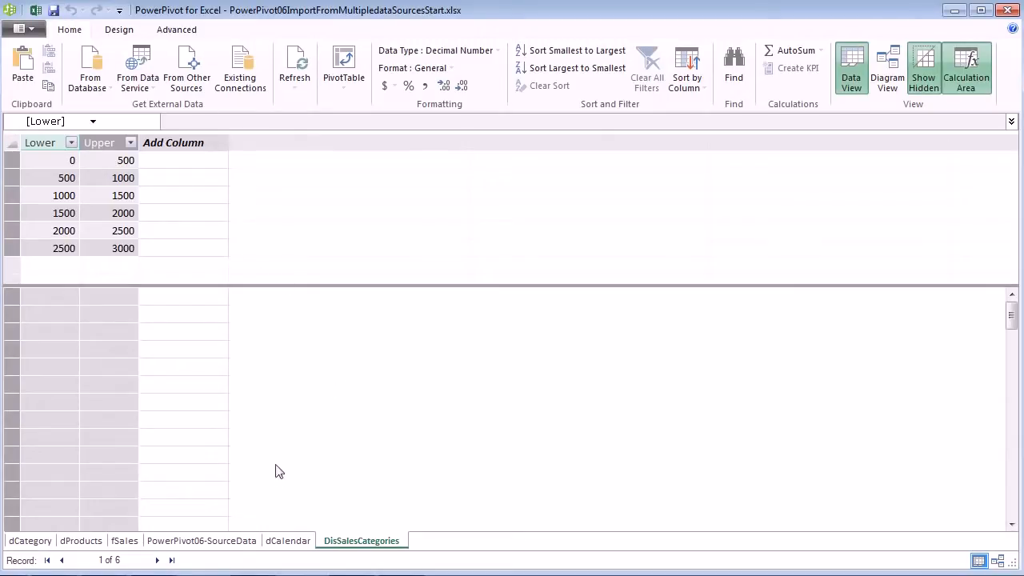
Include the SalesCategory source column in the DisSalesCategories table's properties, save the change, and widen the imported column to fit its labels
left_click(280, 543)
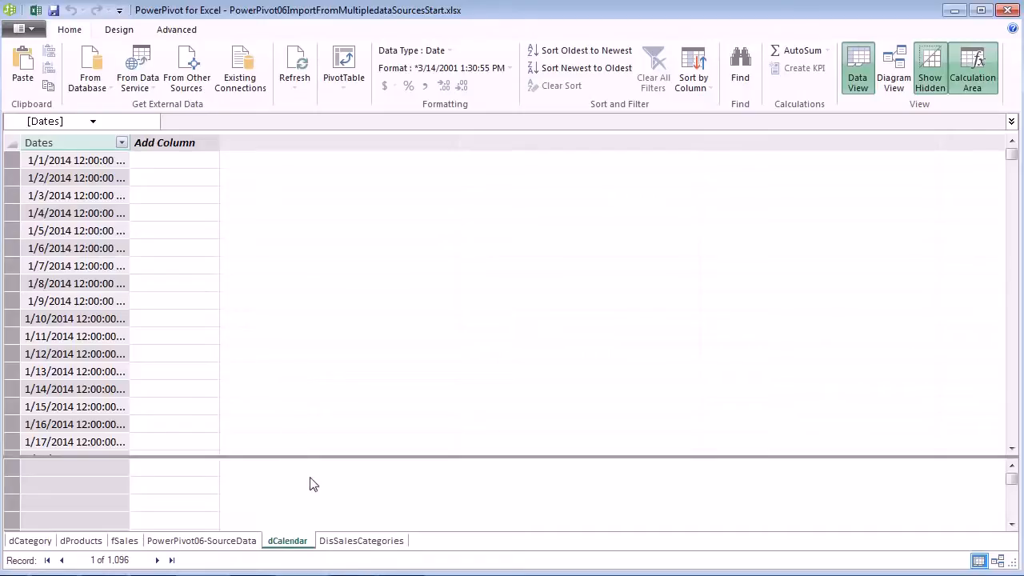
left_click(342, 542)
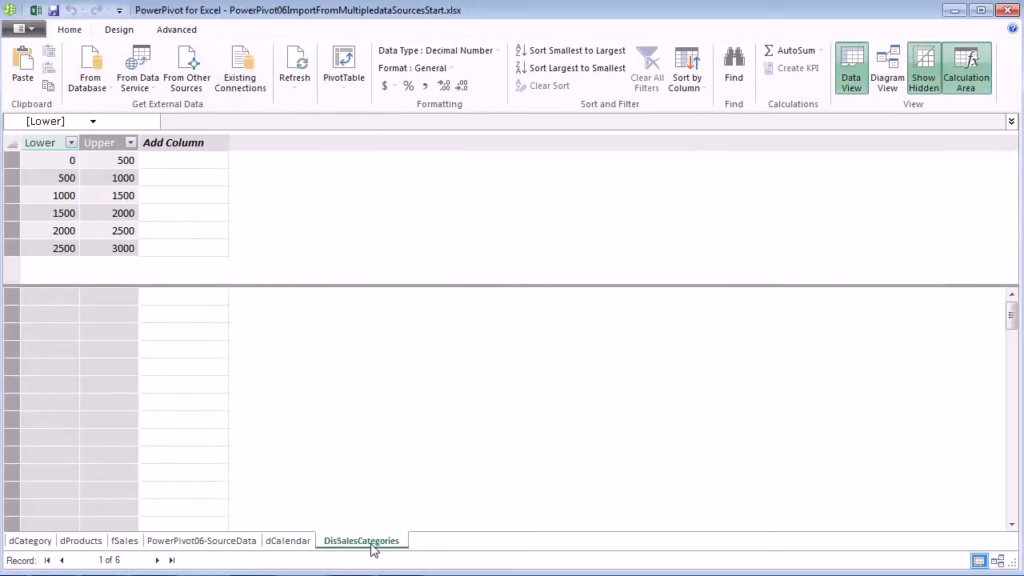
left_click(118, 32)
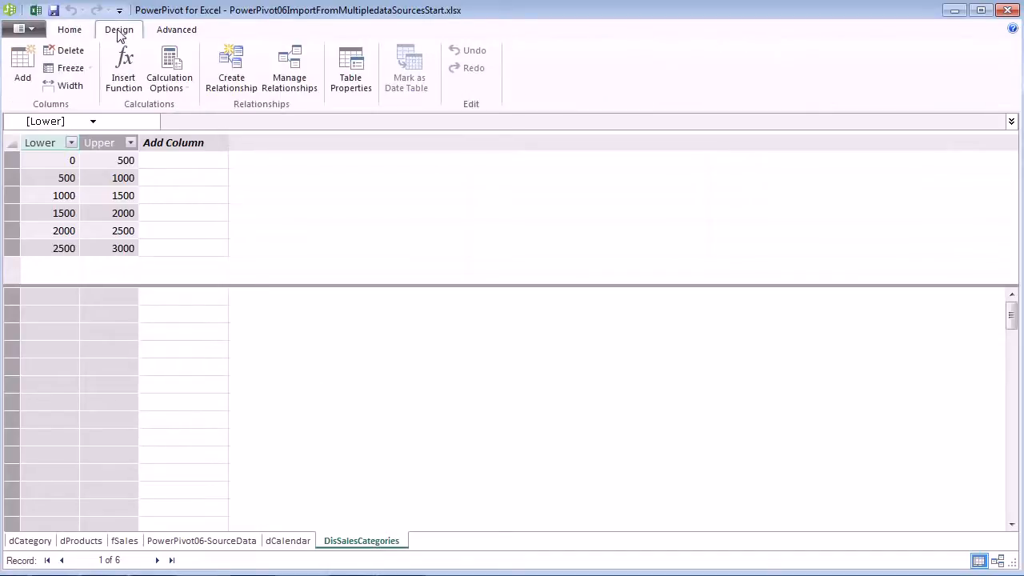
left_click(350, 80)
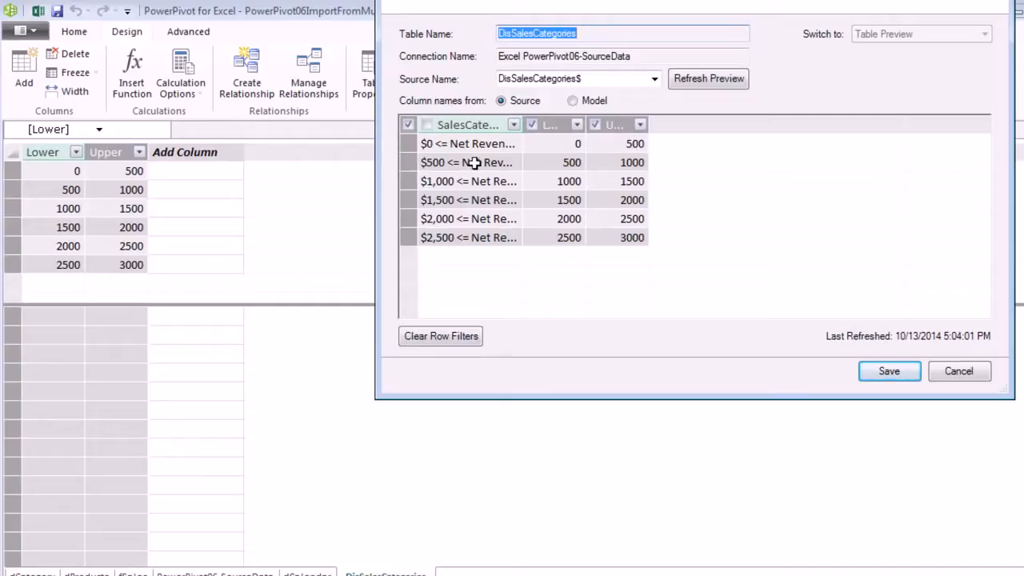
left_click(429, 128)
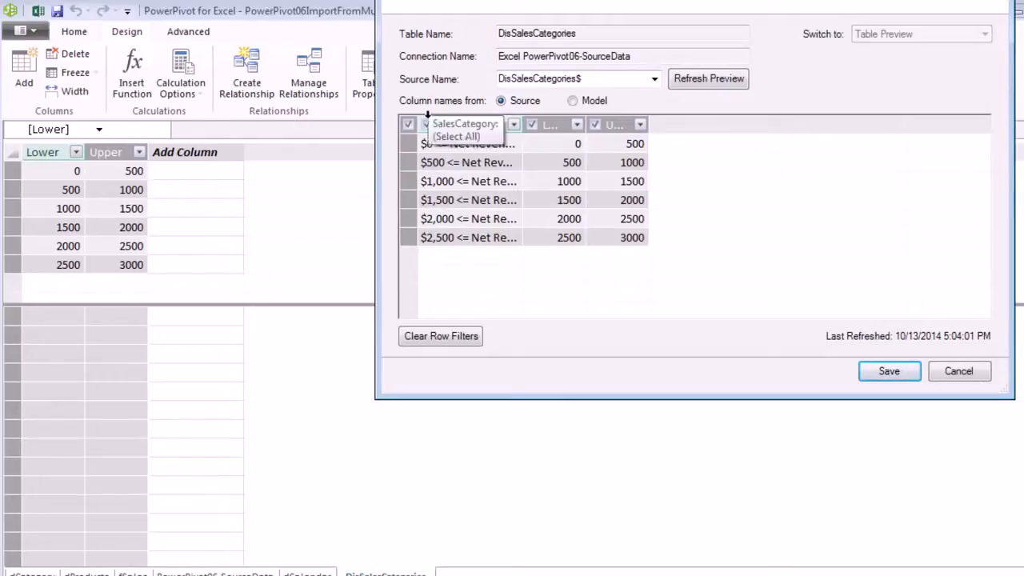
left_click(877, 380)
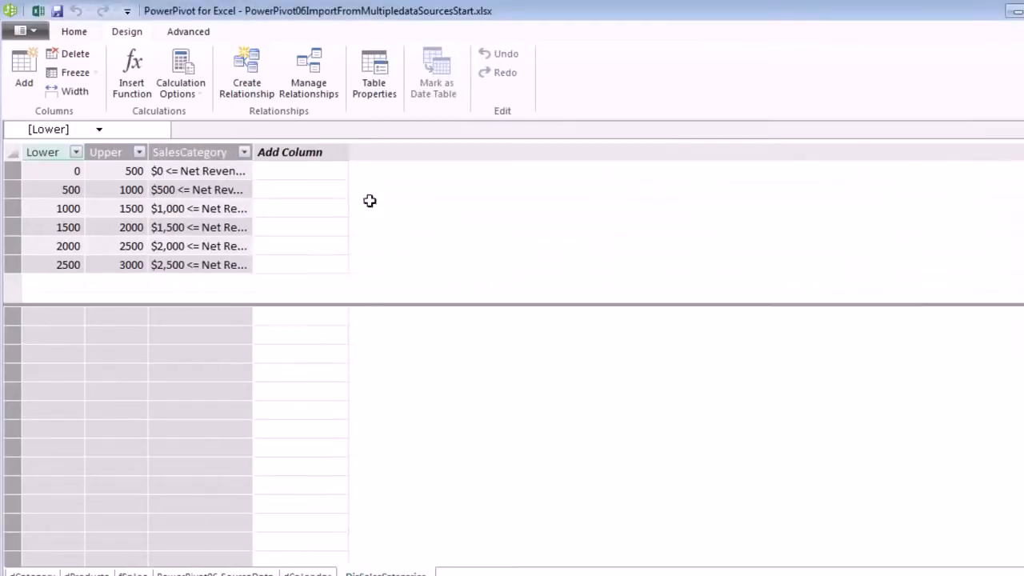
double_click(252, 151)
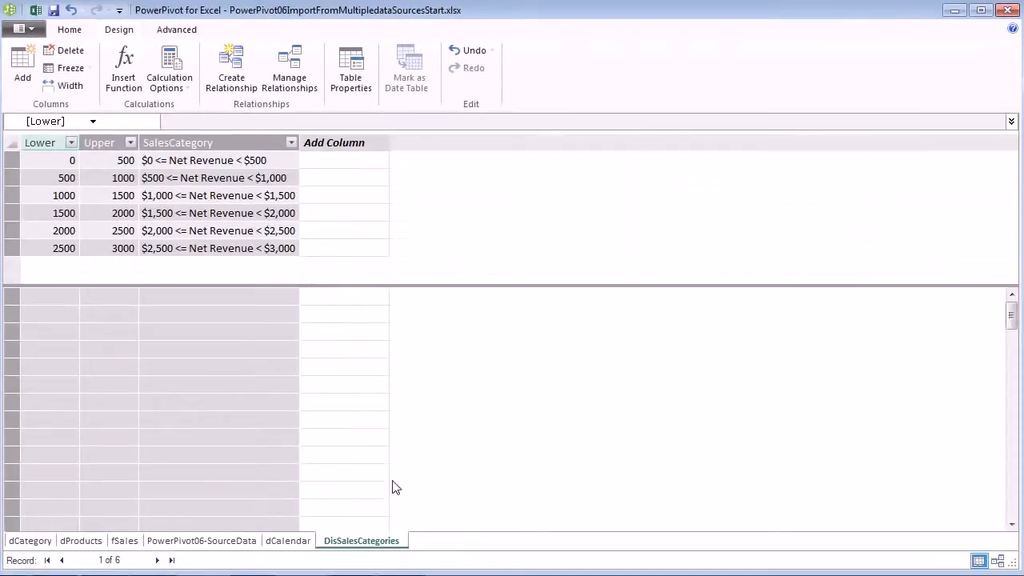
Delete the PowerPivot06-SourceData table with the Units and Discounts columns from the data model
left_click(296, 543)
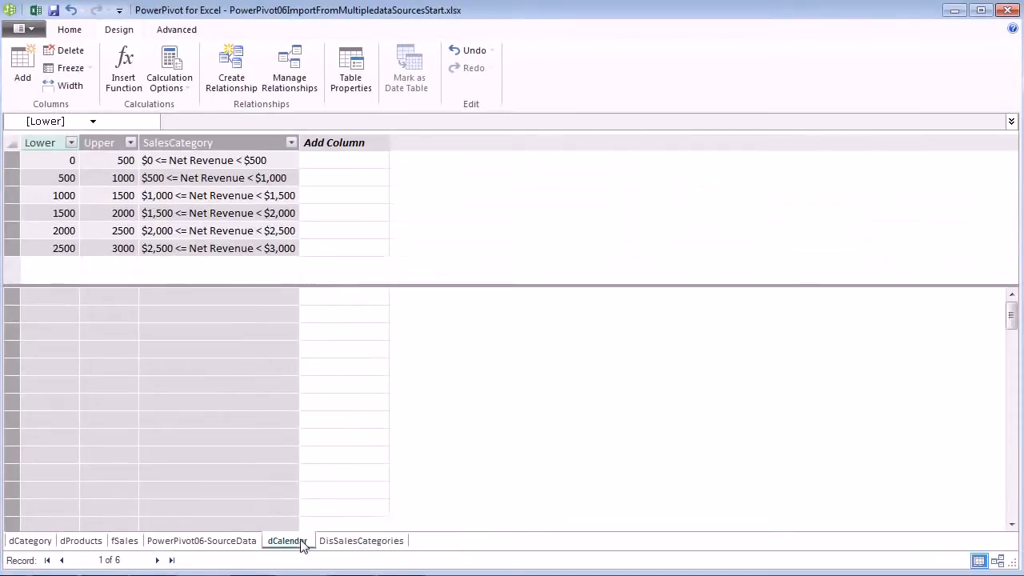
left_click(180, 544)
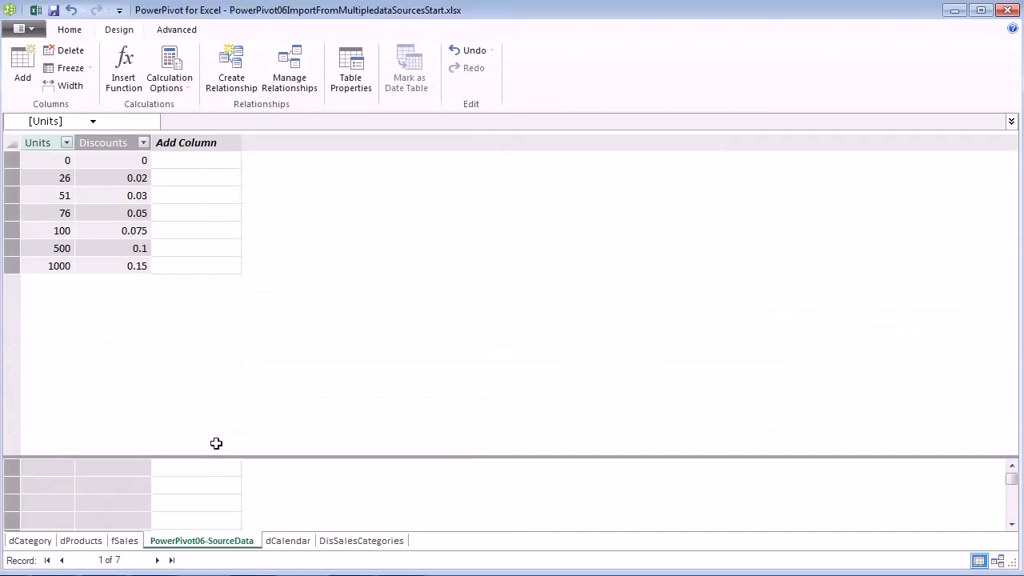
right_click(212, 547)
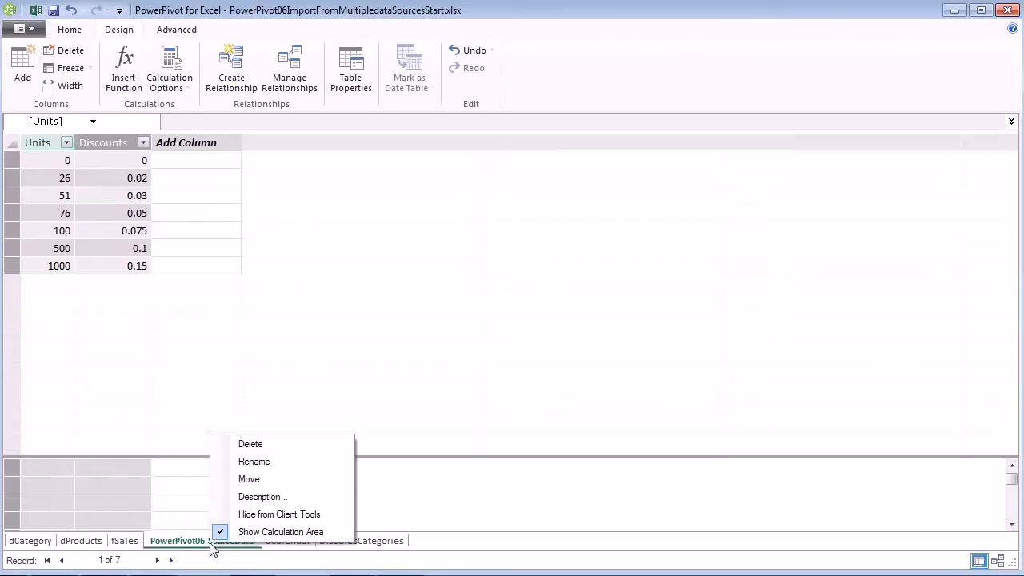
left_click(251, 445)
left_click_drag(457, 246, 185, 241)
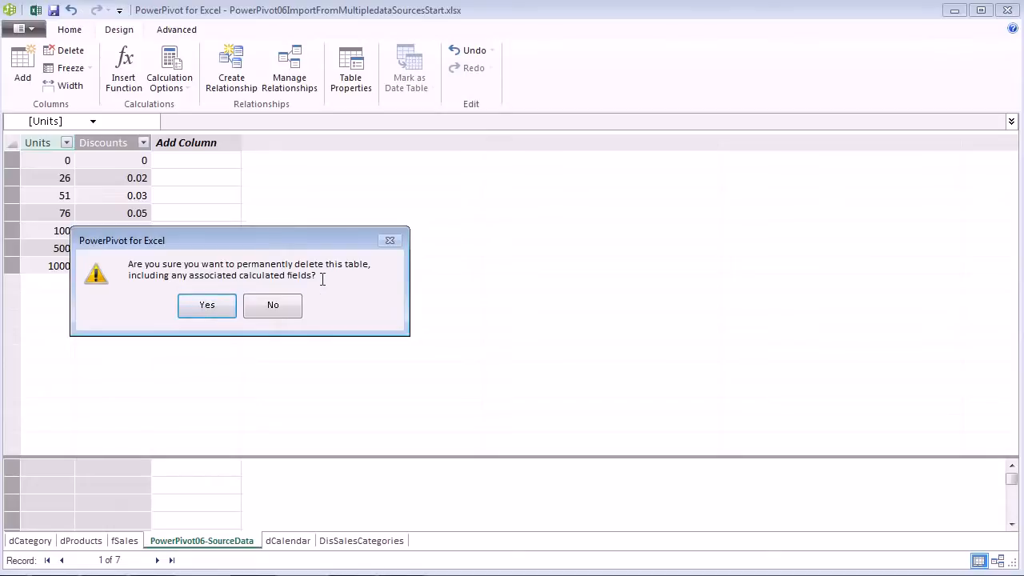
left_click(217, 308)
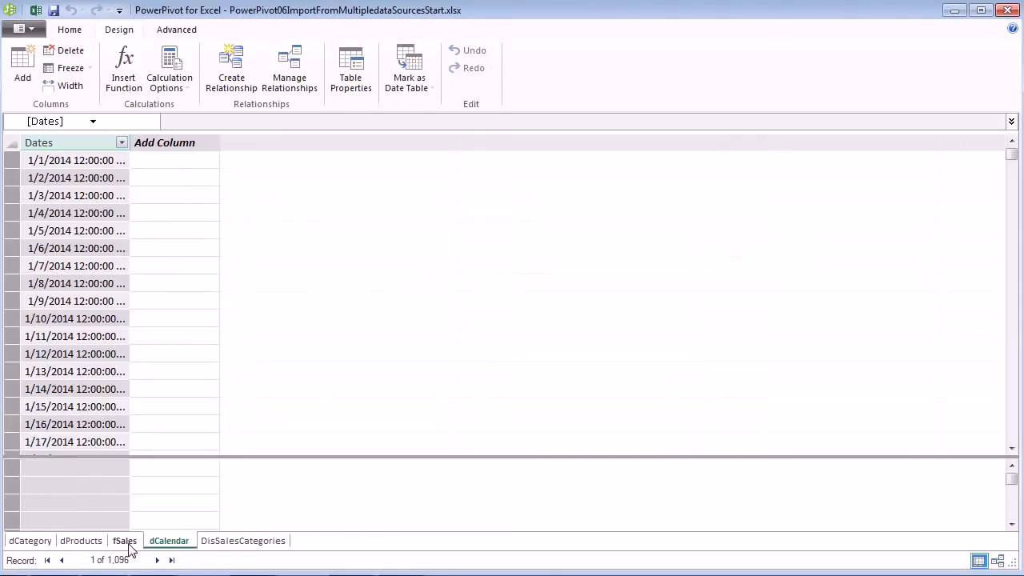
Review the dCategory, dProducts, fSales, dCalendar and DisSalesCategories tables in the data model one after another
left_click(46, 544)
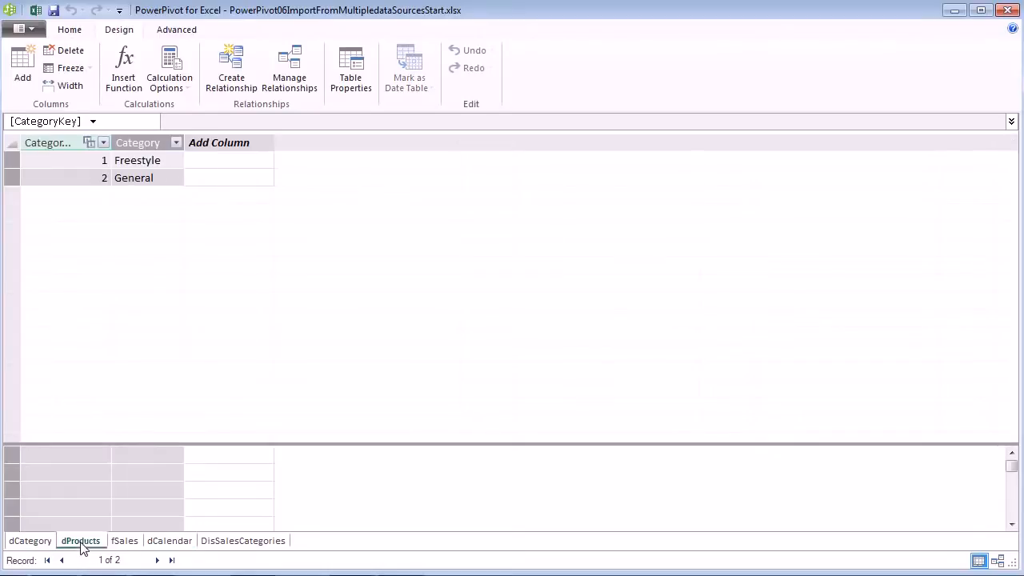
left_click(100, 544)
left_click(122, 541)
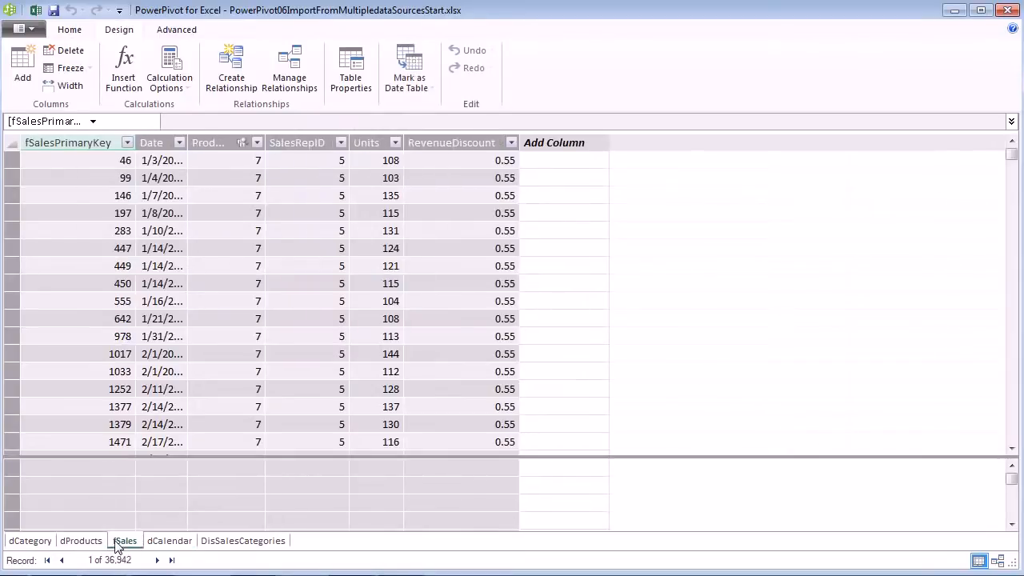
left_click(170, 542)
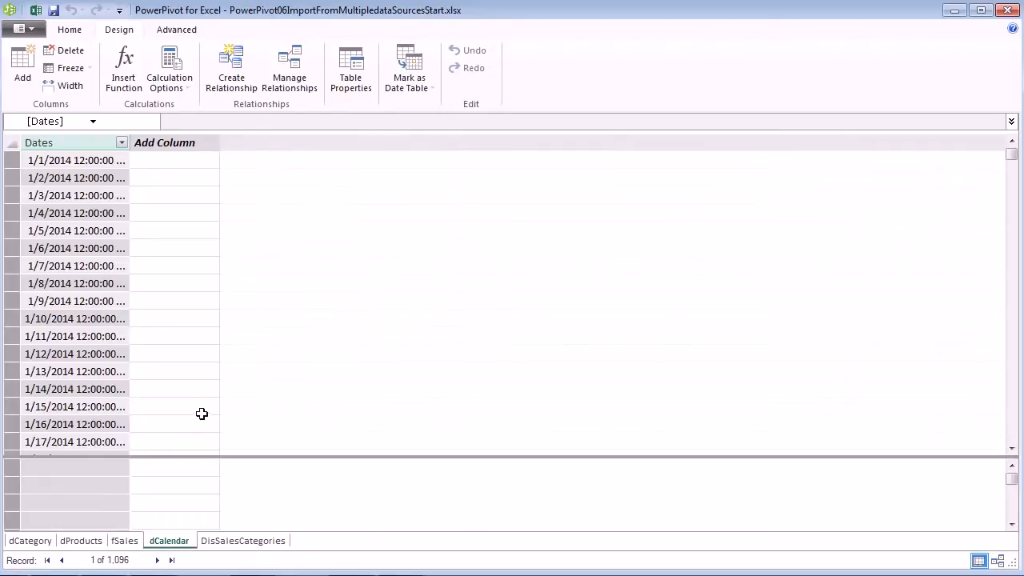
left_click(231, 542)
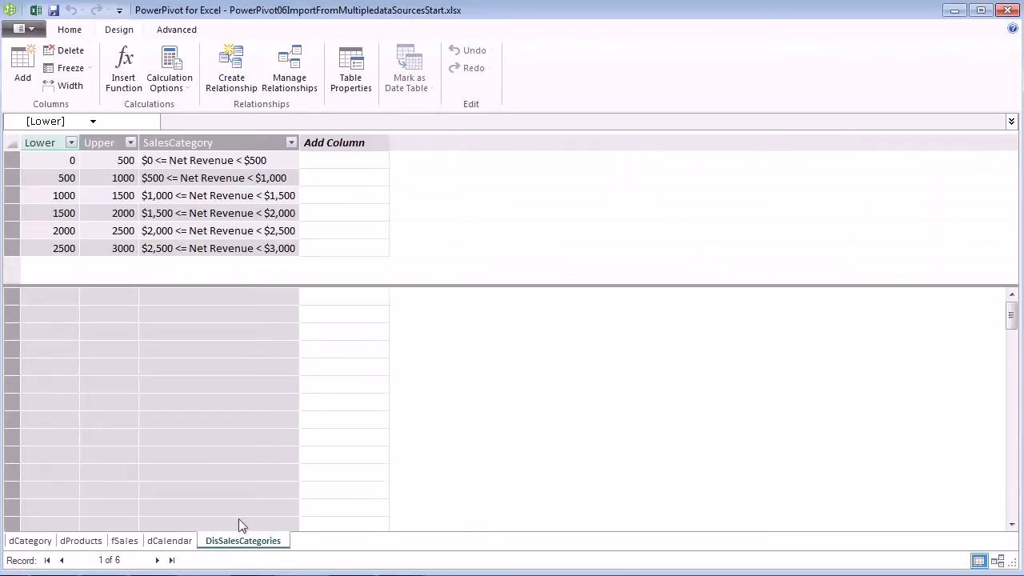
Show the data model in Diagram View and reposition the fSales, dCalendar and DisSalesCategories tables slightly
left_click(69, 30)
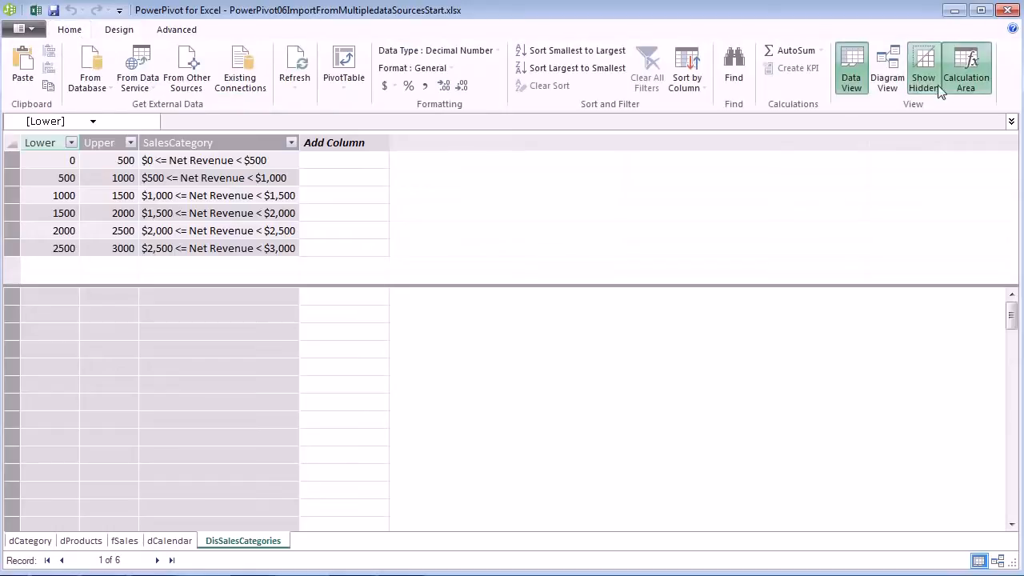
left_click(888, 76)
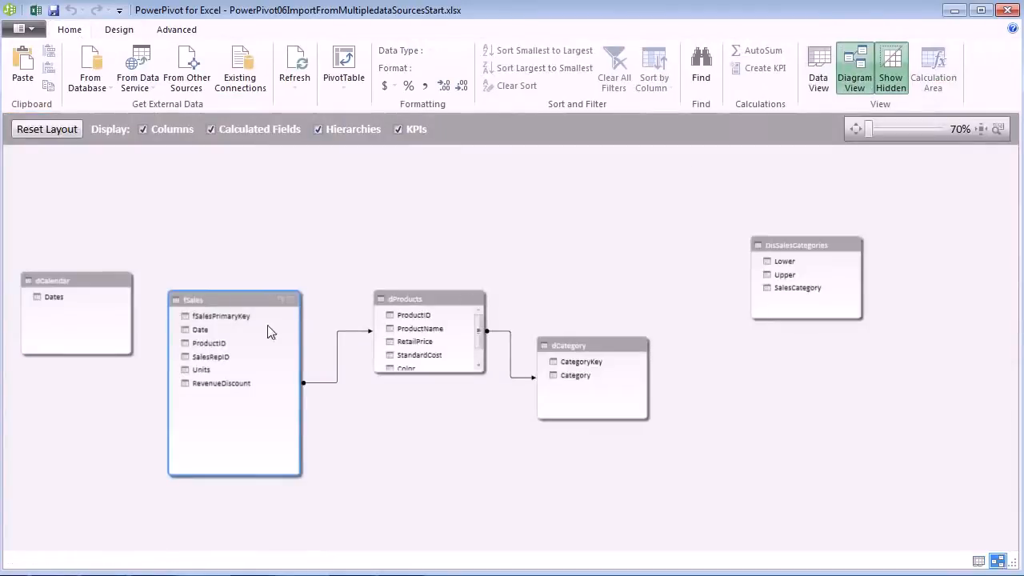
left_click_drag(228, 304, 245, 280)
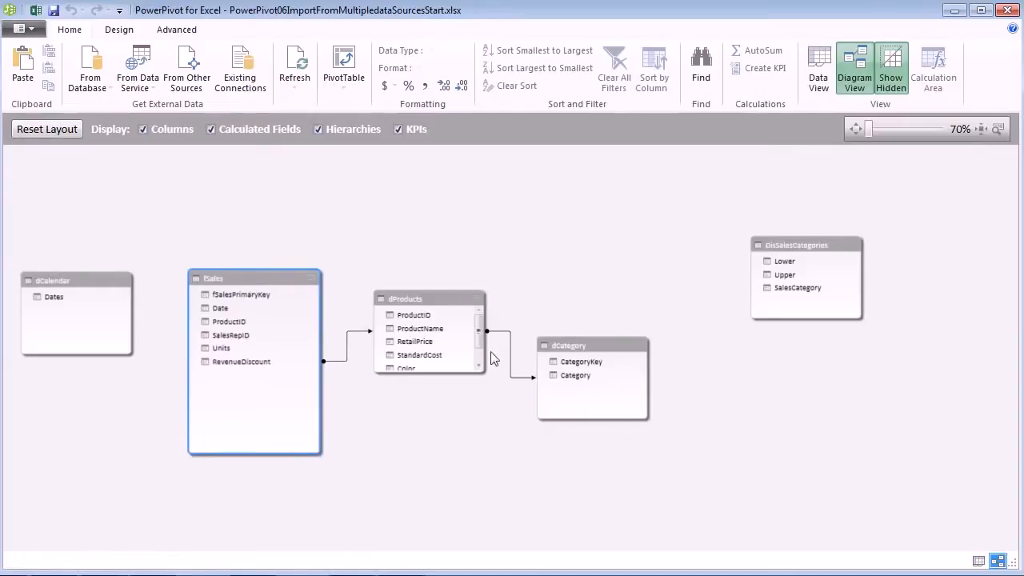
left_click_drag(70, 282, 74, 281)
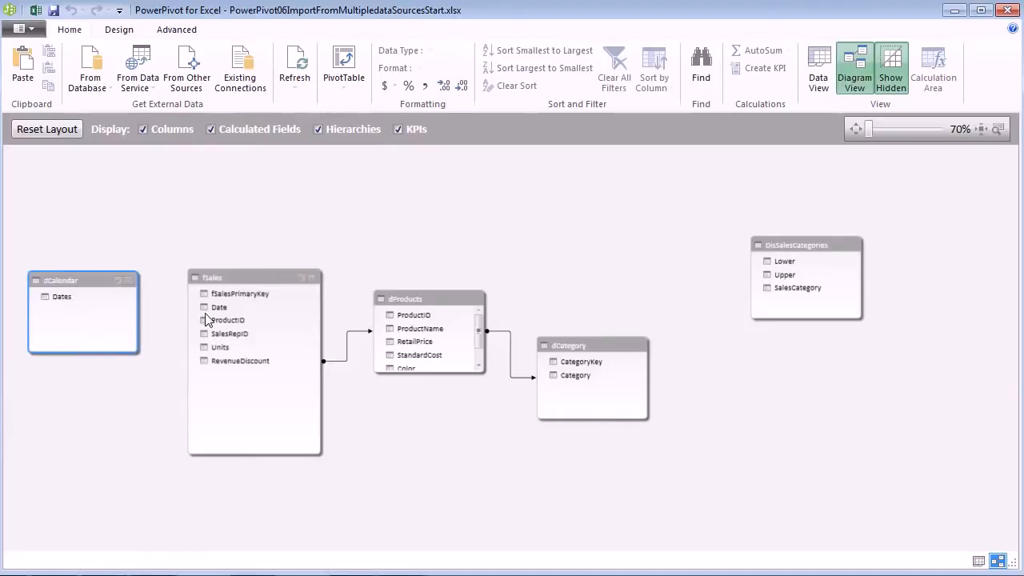
mouse_move(798, 245)
left_mouse_down()
mouse_move(783, 245)
mouse_move(798, 246)
left_mouse_up()
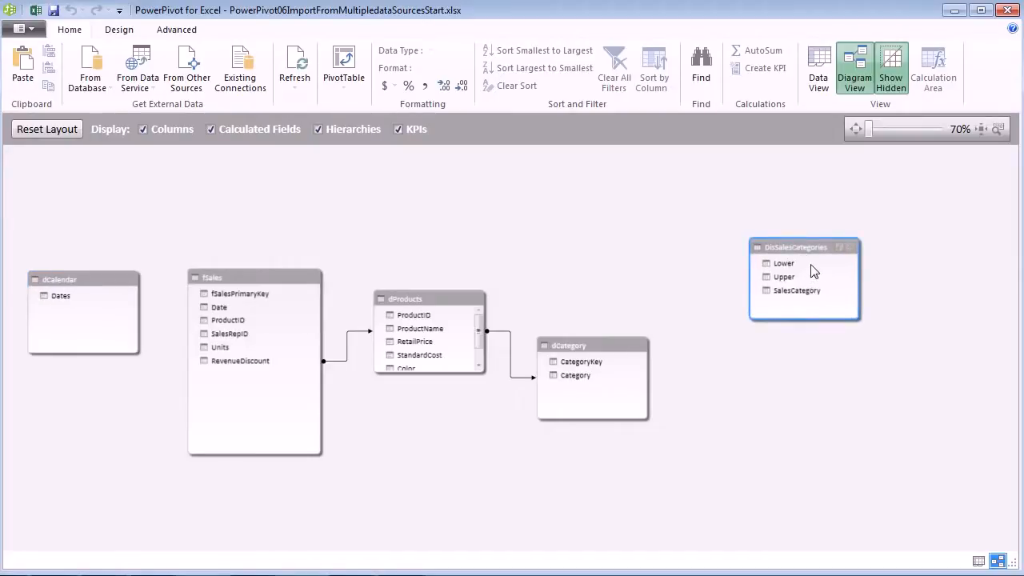
Return to Data View and display the dCalendar table
left_click(824, 80)
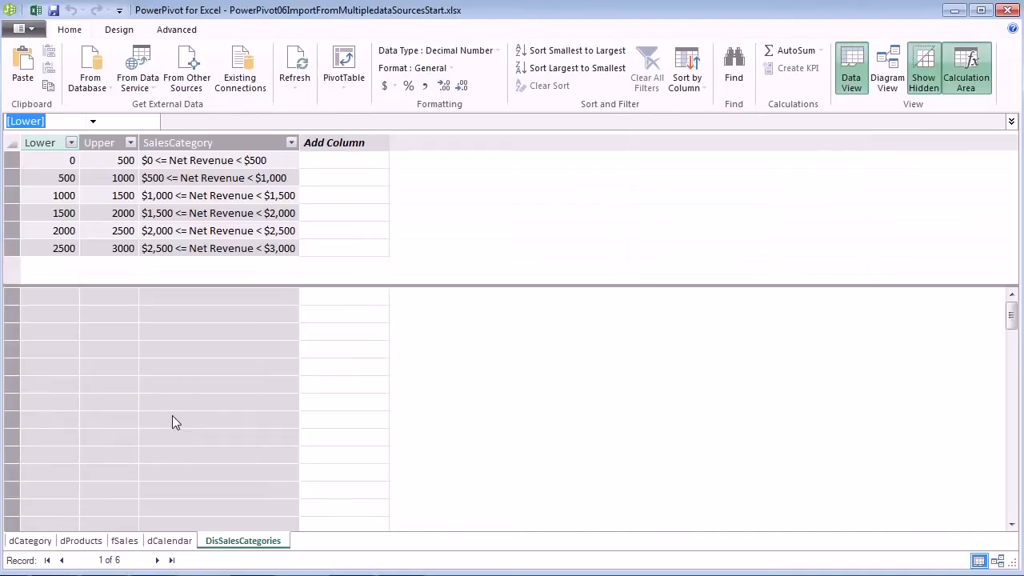
left_click(167, 541)
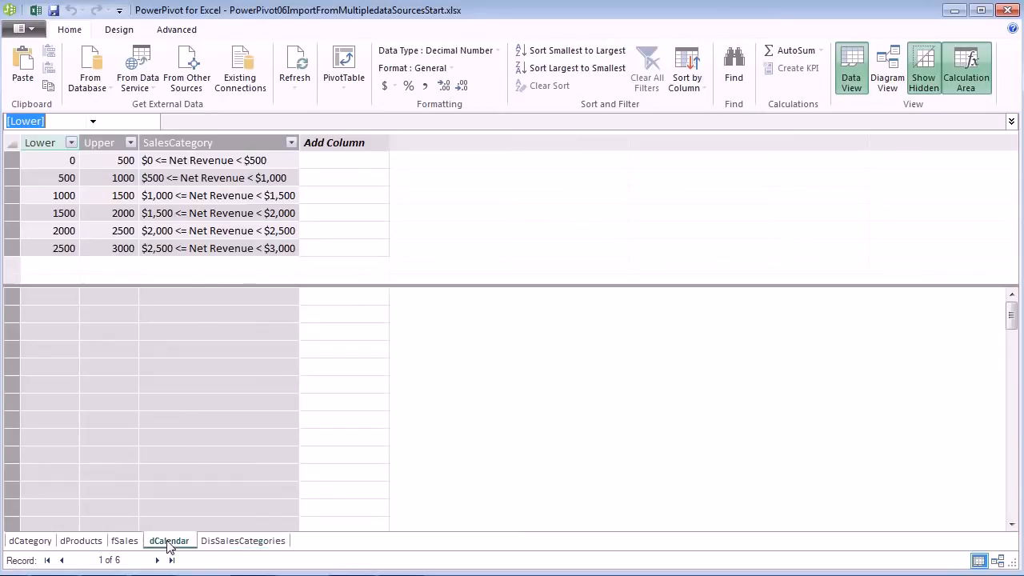